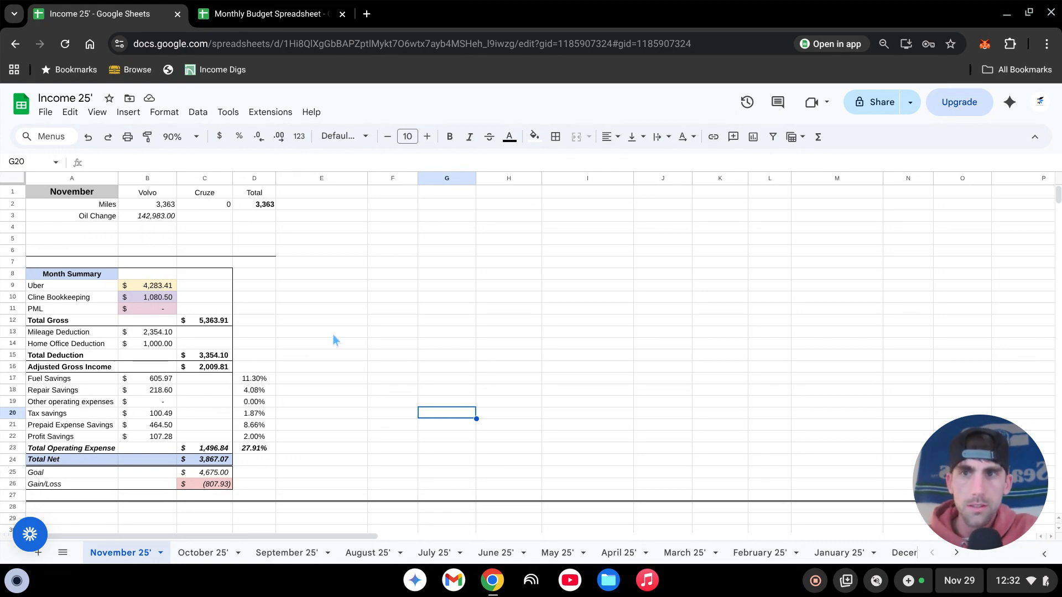
- Review the November 25' sheet down to the Volvo mileage table and inspect its 11/1/2025 deduction rate, fuel savings and repair savings formulas
scroll(427, 319, "down", 2)
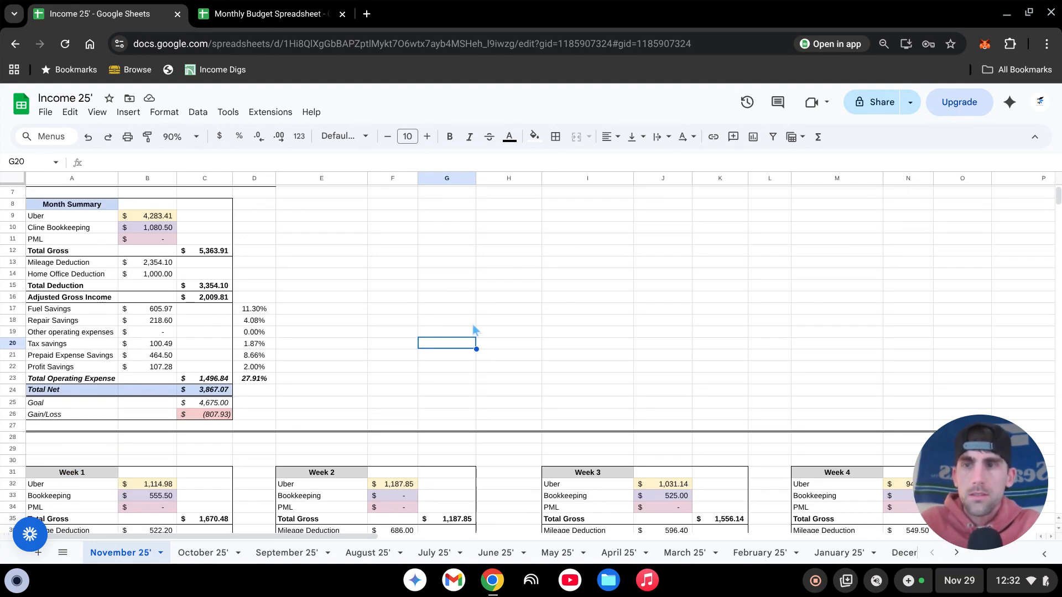
scroll(461, 341, "up", 2)
scroll(448, 316, "down", 12)
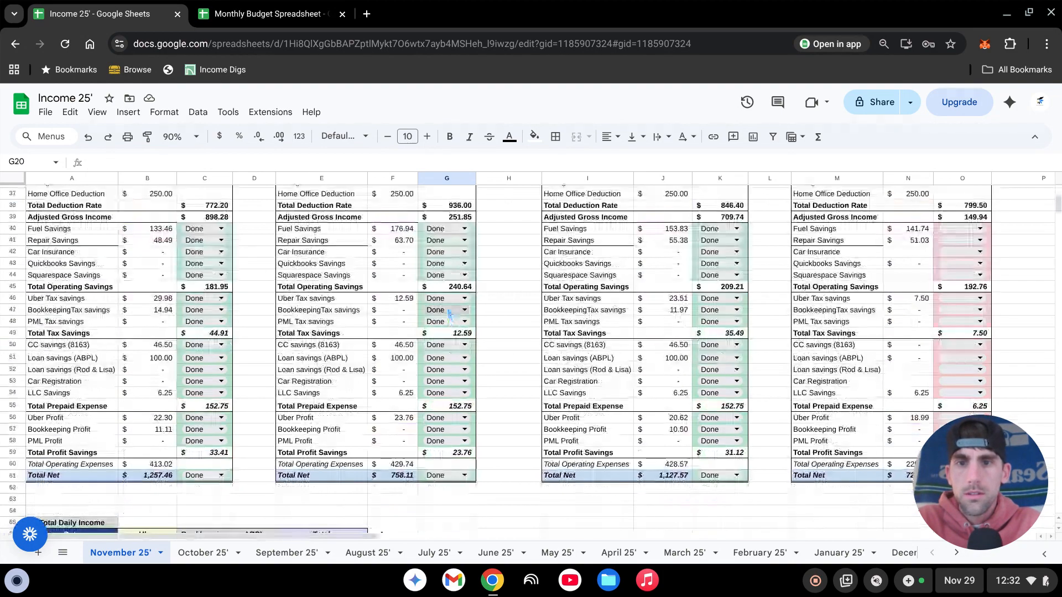
scroll(448, 310, "down", 15)
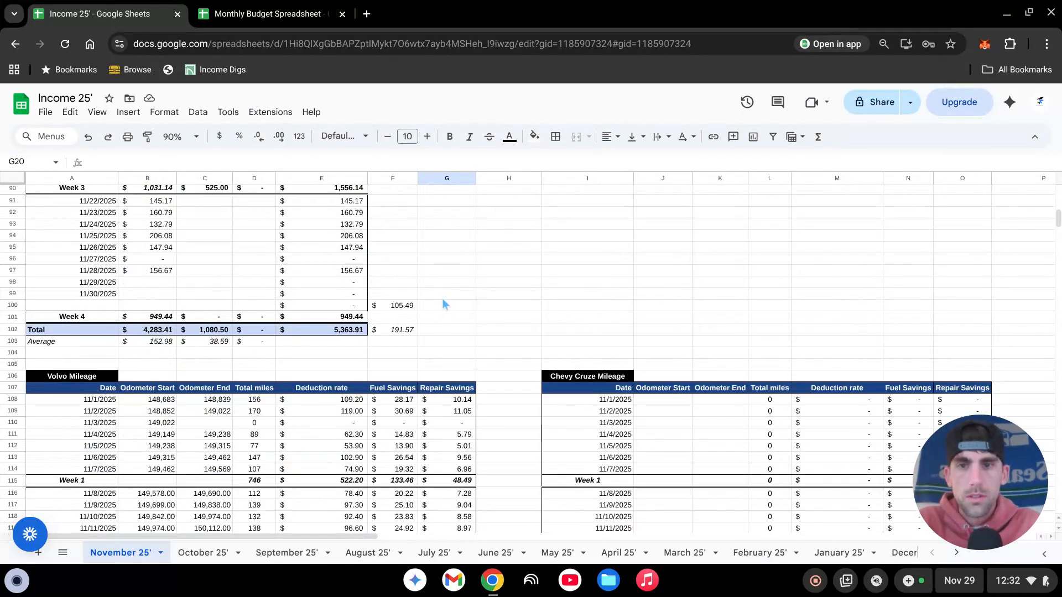
scroll(446, 305, "down", 4)
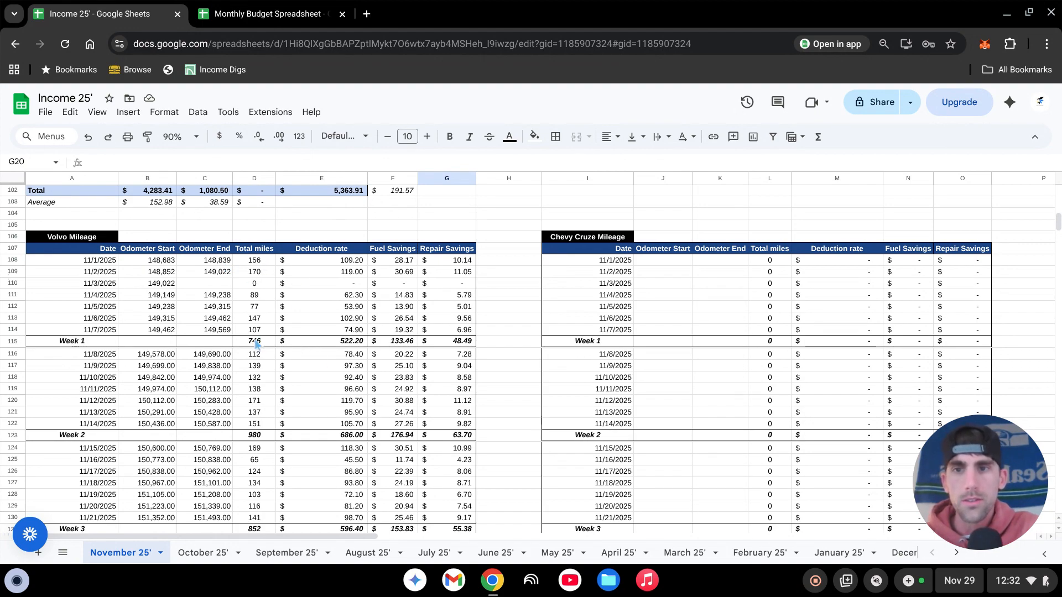
left_click(352, 262)
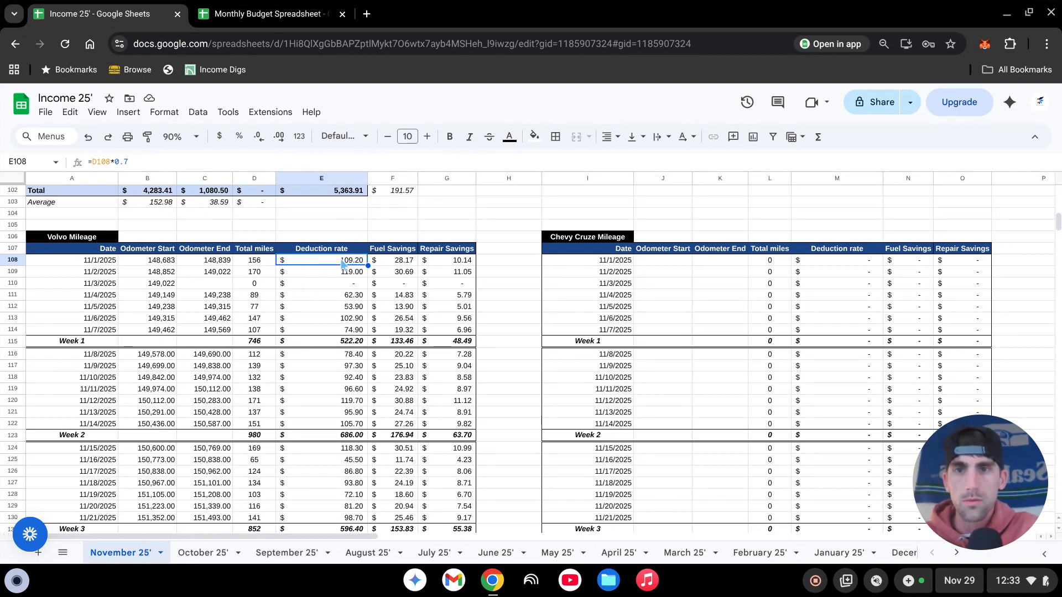
left_click(396, 263)
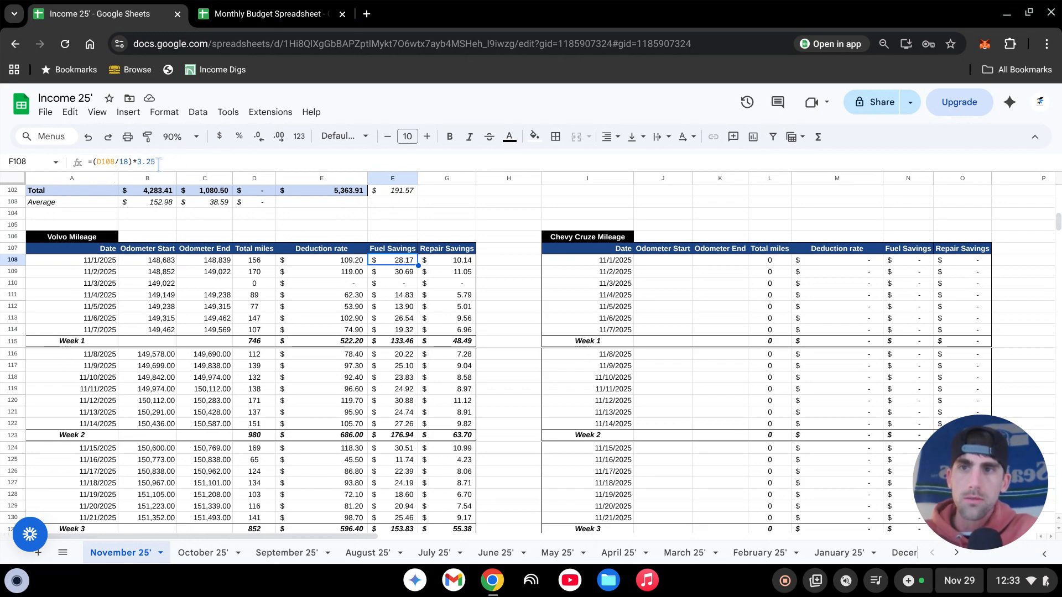
left_click(143, 162)
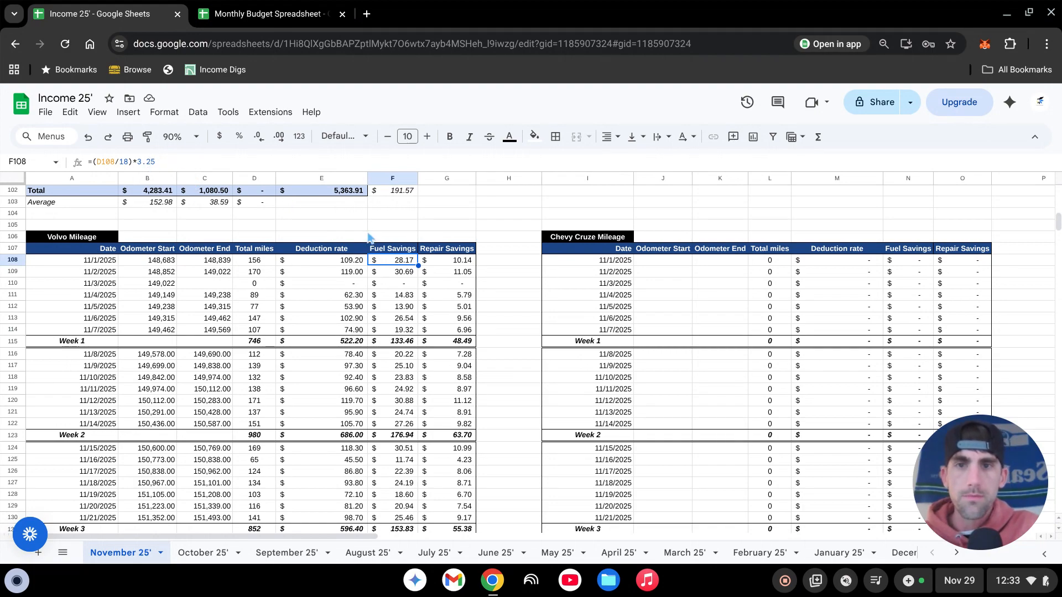
left_click(441, 260)
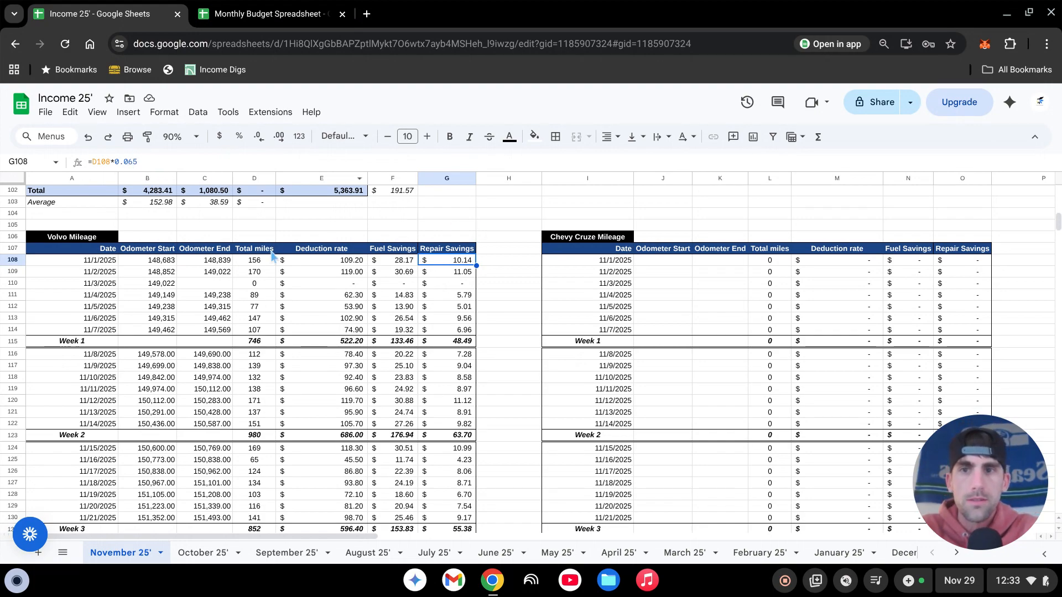
left_click(506, 266)
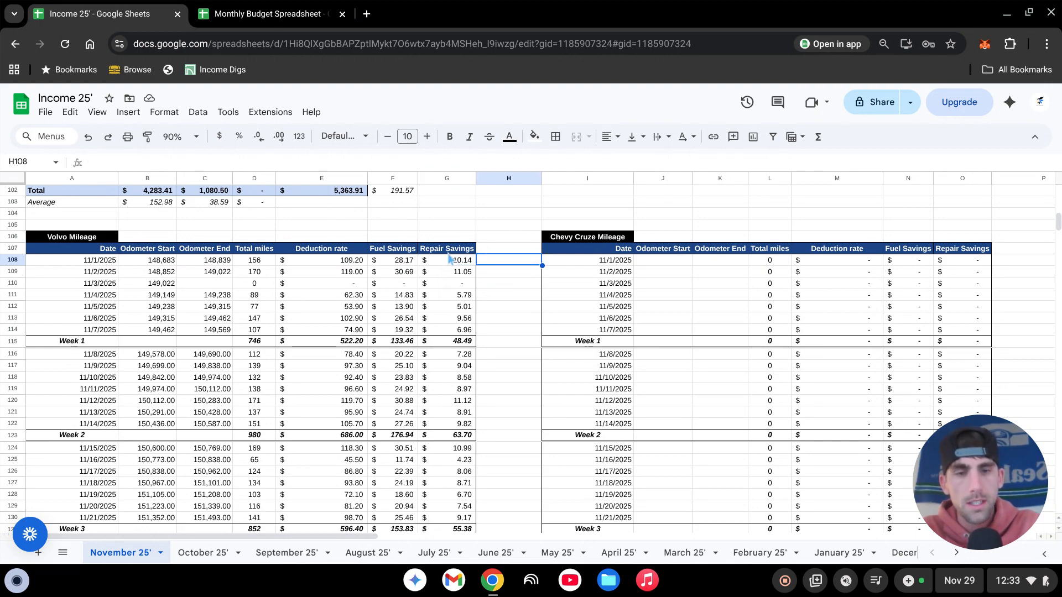
- On the Year Summary sheet, calculate actual auto repairs per business mile in cell M9 with =N54/J6
scroll(719, 560, "right", 3)
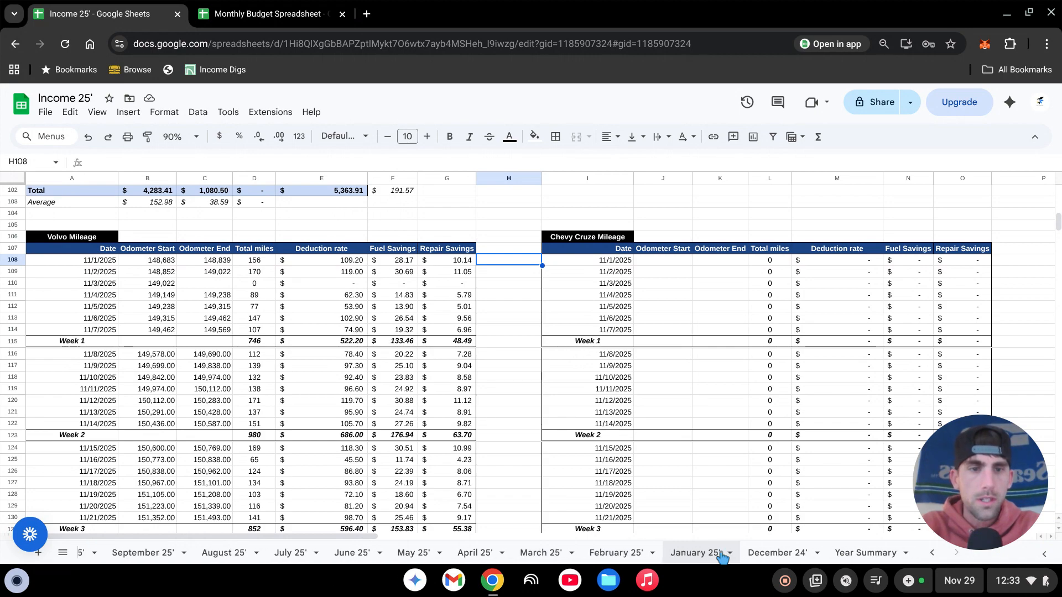
left_click(852, 554)
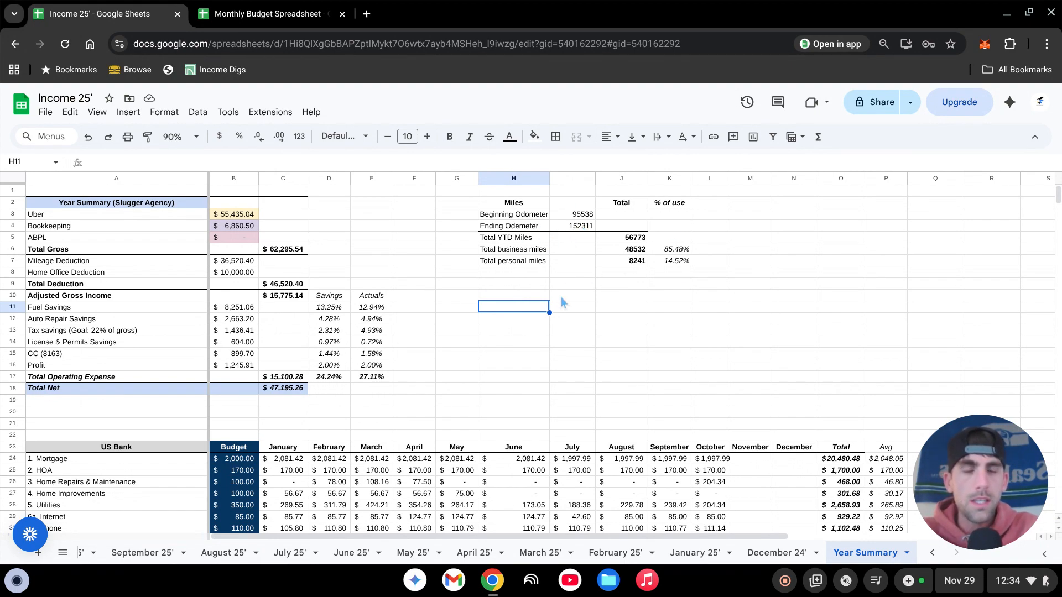
left_click(753, 284)
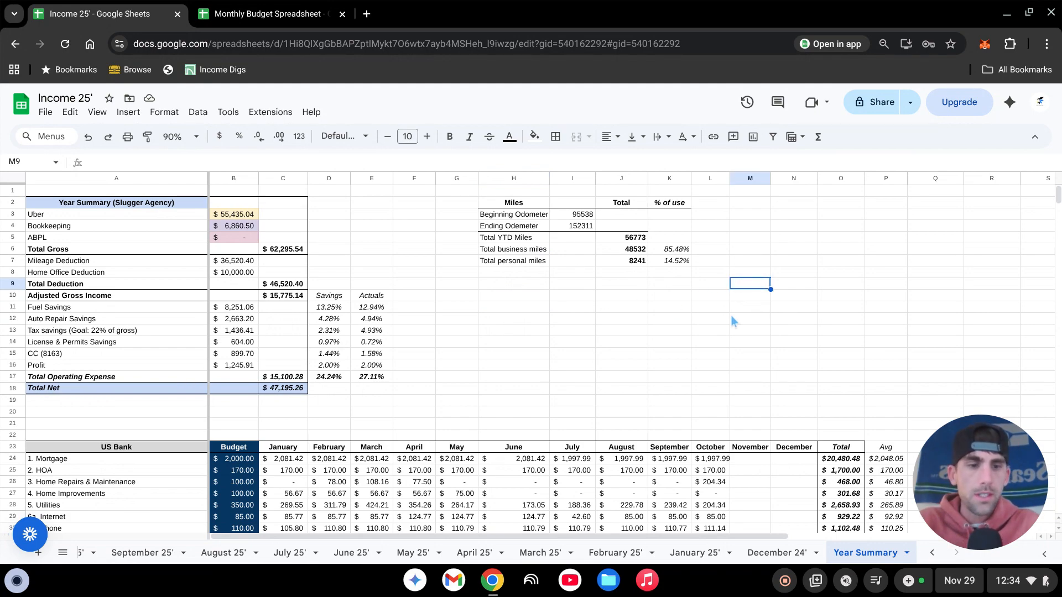
type("=")
scroll(854, 276, "down", 5)
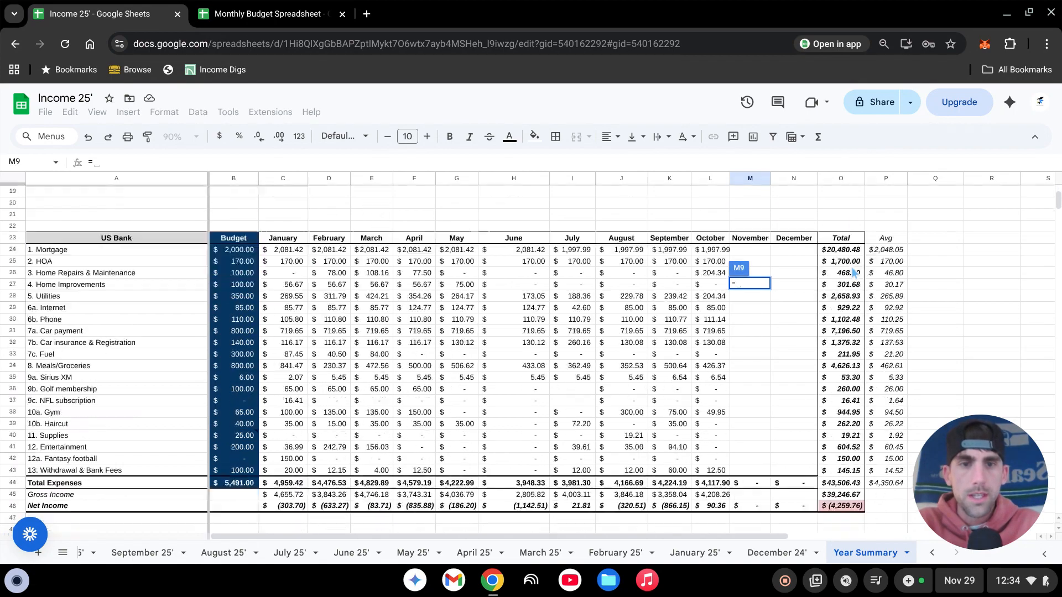
scroll(854, 276, "down", 4)
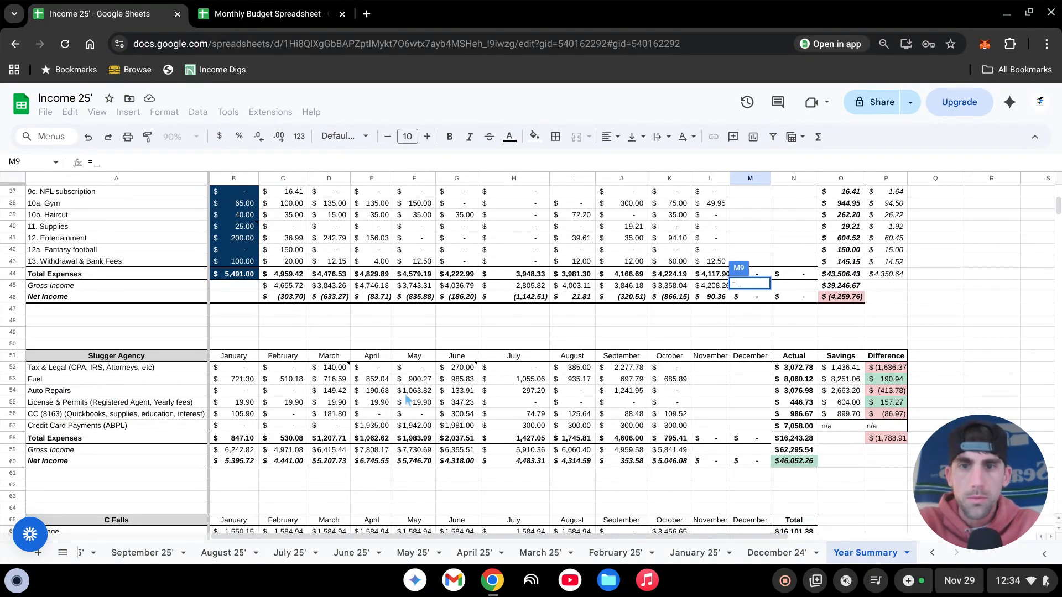
left_click(801, 393)
scroll(835, 381, "up", 12)
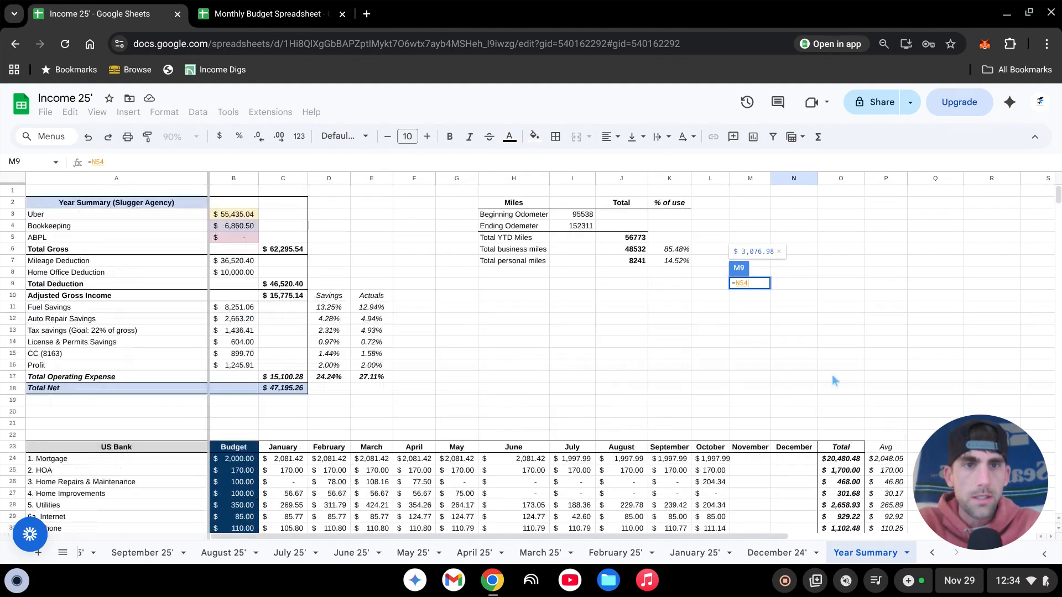
type("/")
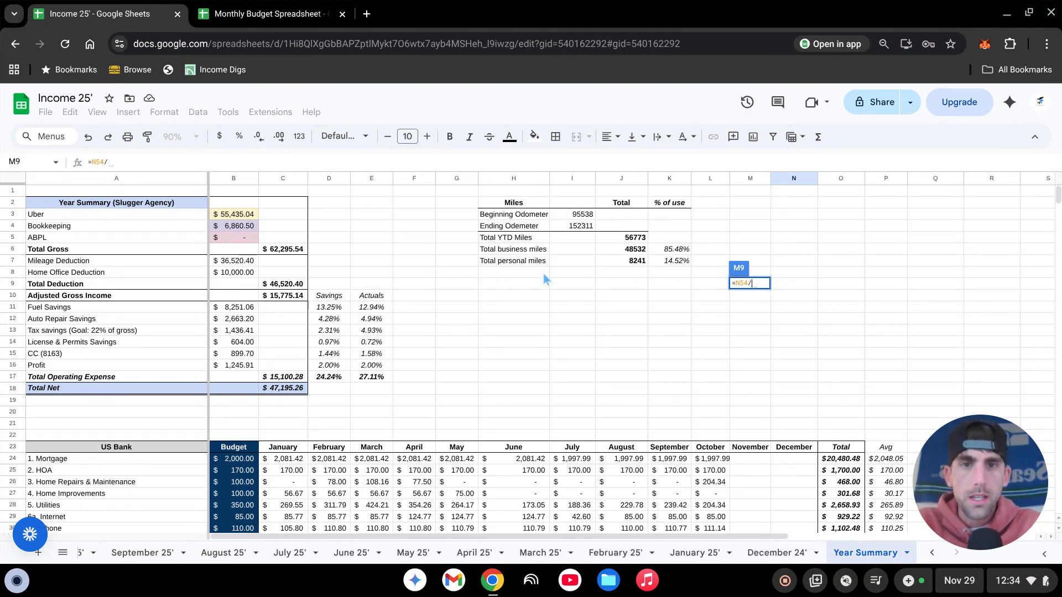
left_click(630, 249)
key("Return")
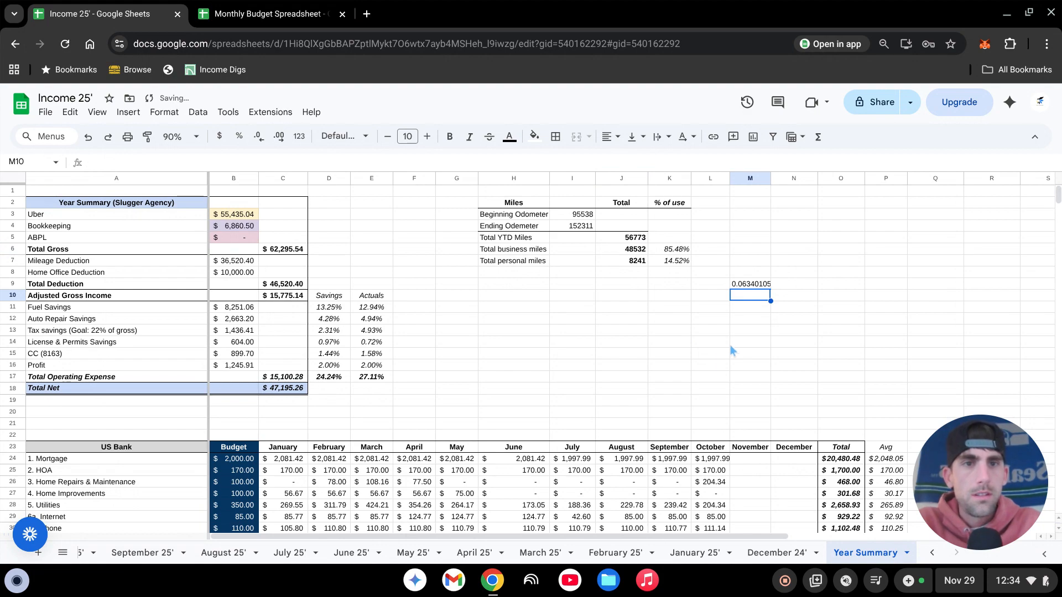
- Format the repair cost per business mile in M9 as a percentage
left_click(755, 283)
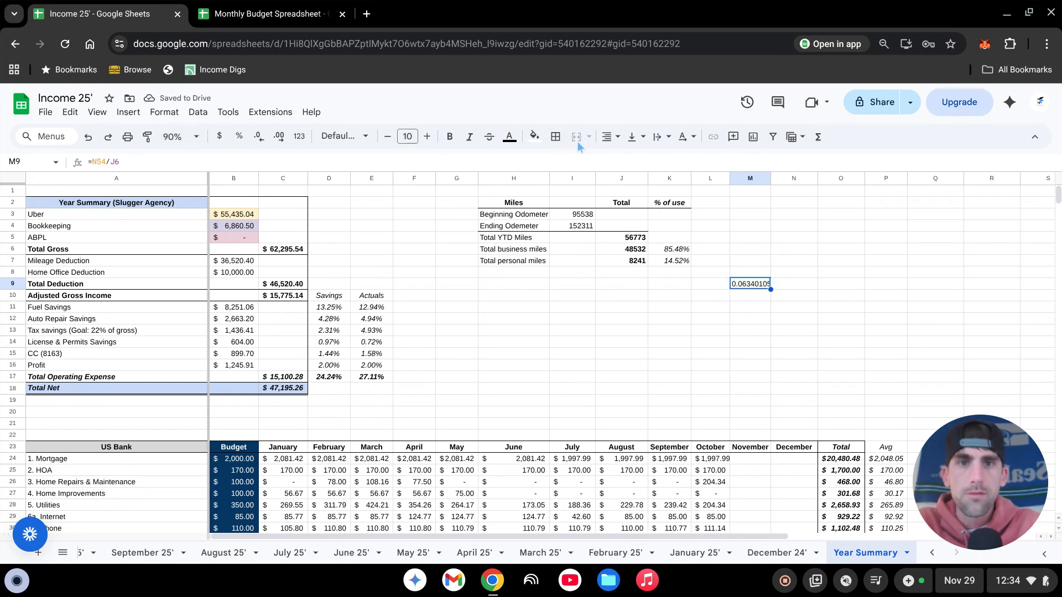
left_click(238, 138)
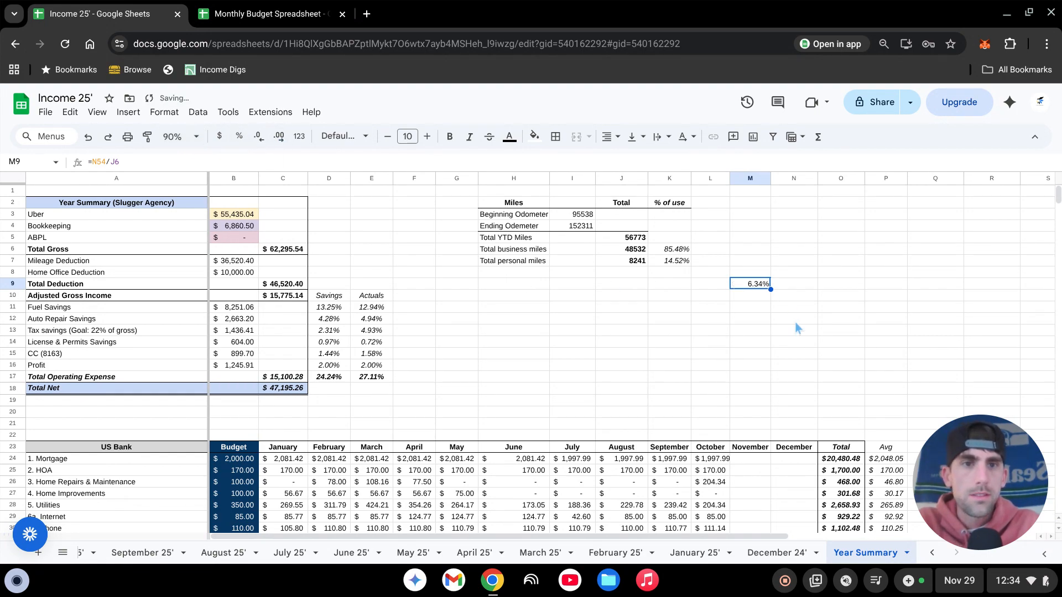
left_click(721, 346)
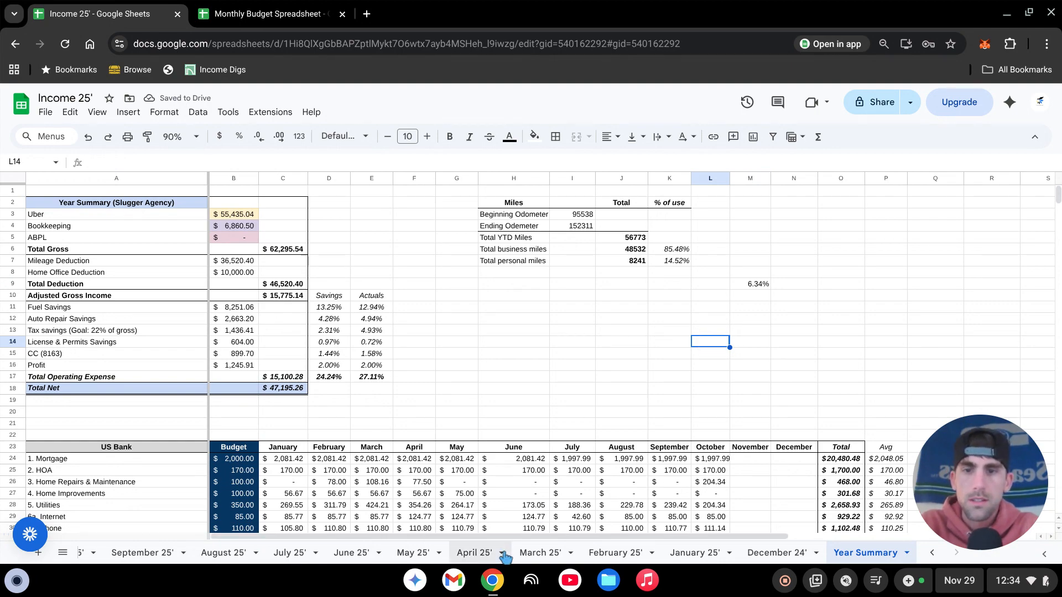
- Return to the November 25' sheet and examine the Volvo and Chevy Cruze mileage tables
scroll(474, 553, "left", 3)
left_click(127, 556)
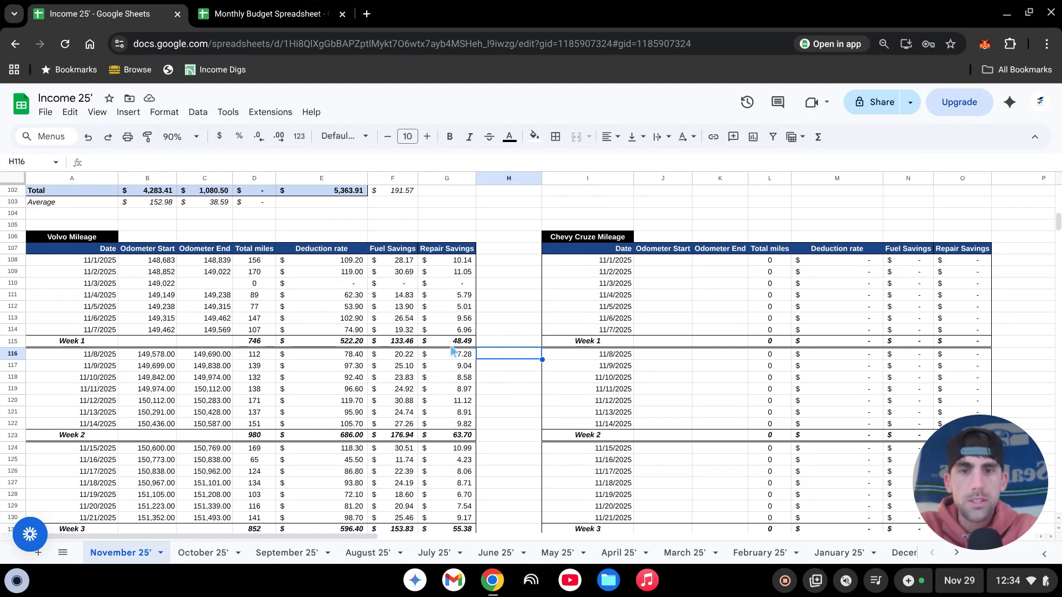
scroll(473, 357, "down", 2)
scroll(474, 357, "down", 2)
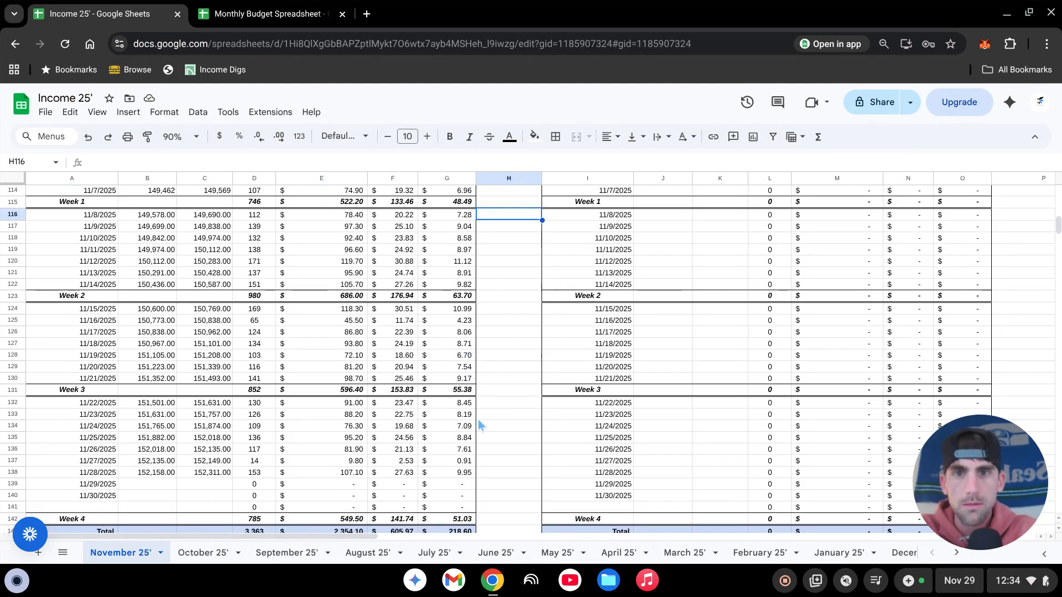
scroll(484, 428, "up", 2)
scroll(495, 462, "up", 2)
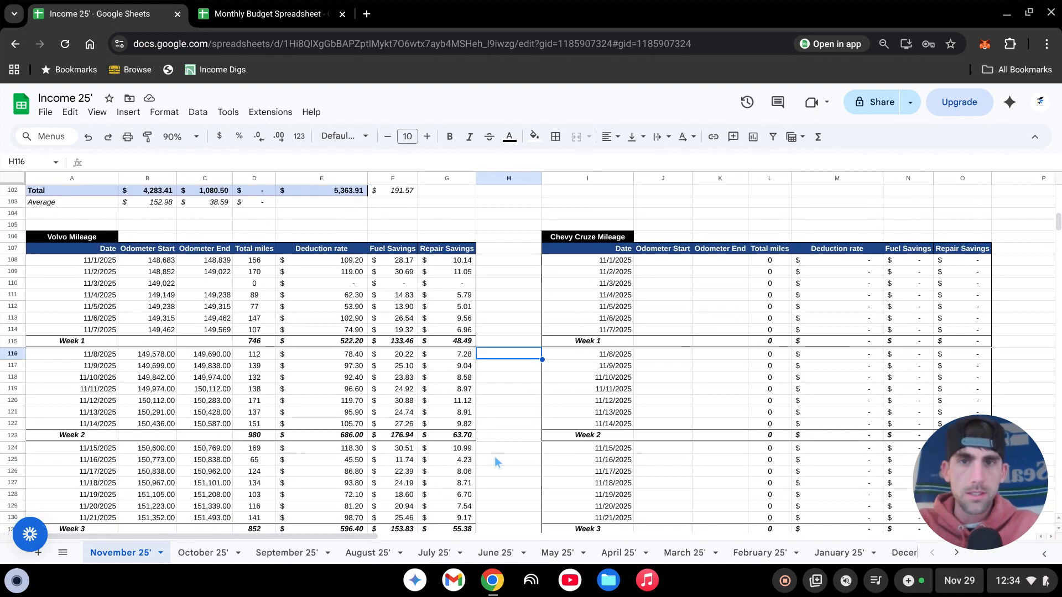
scroll(497, 487, "up", 2)
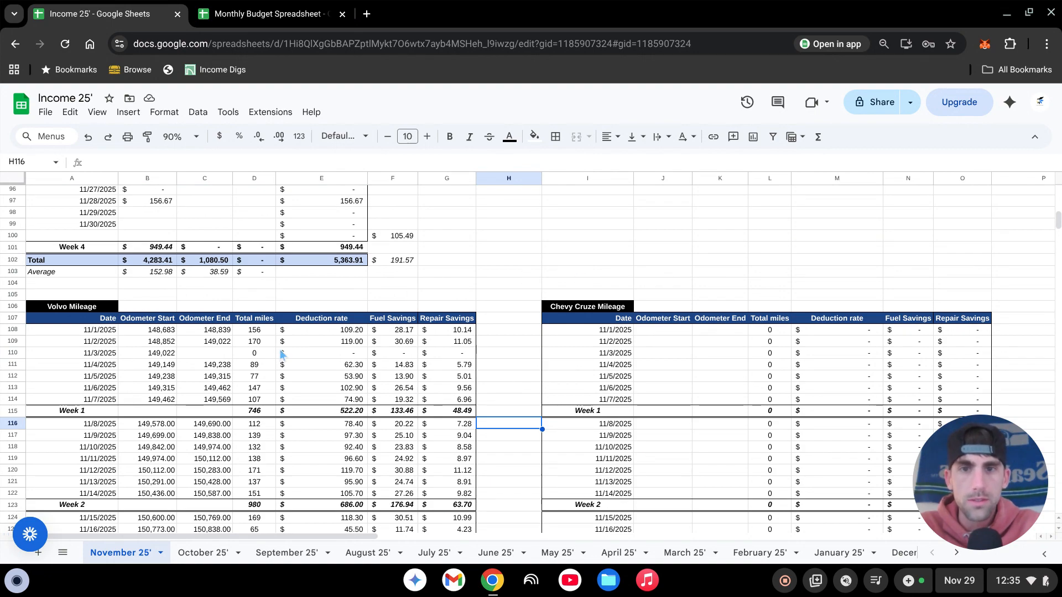
left_click(737, 298)
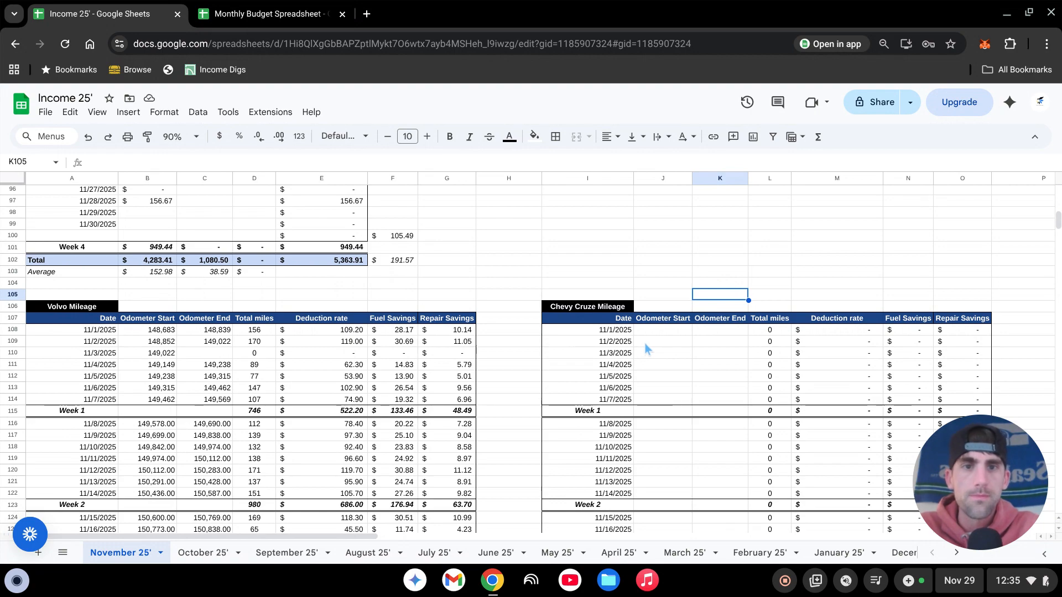
scroll(668, 346, "down", 2)
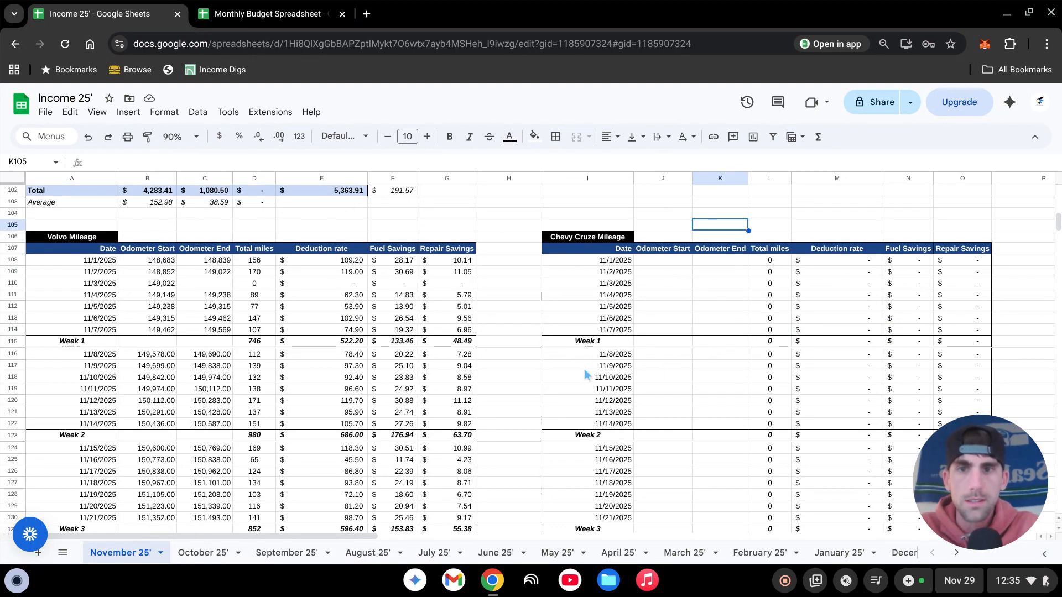
- Examine the Total Daily Income table and the Week 1 to Week 4 summaries on the November 25' sheet
scroll(354, 419, "up", 8)
scroll(354, 419, "up", 8)
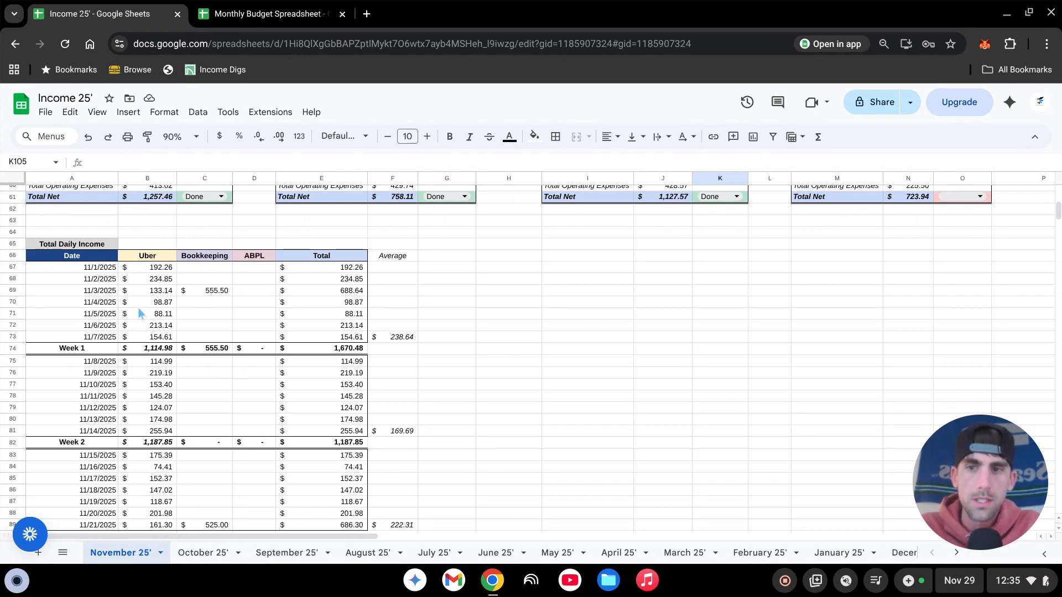
scroll(139, 313, "down", 4)
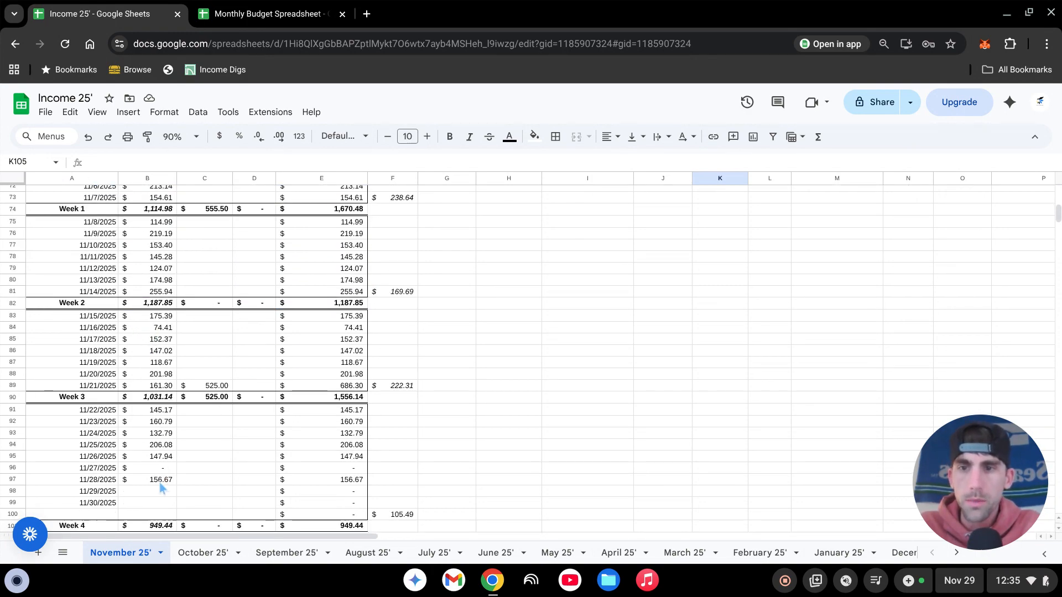
scroll(221, 477, "up", 4)
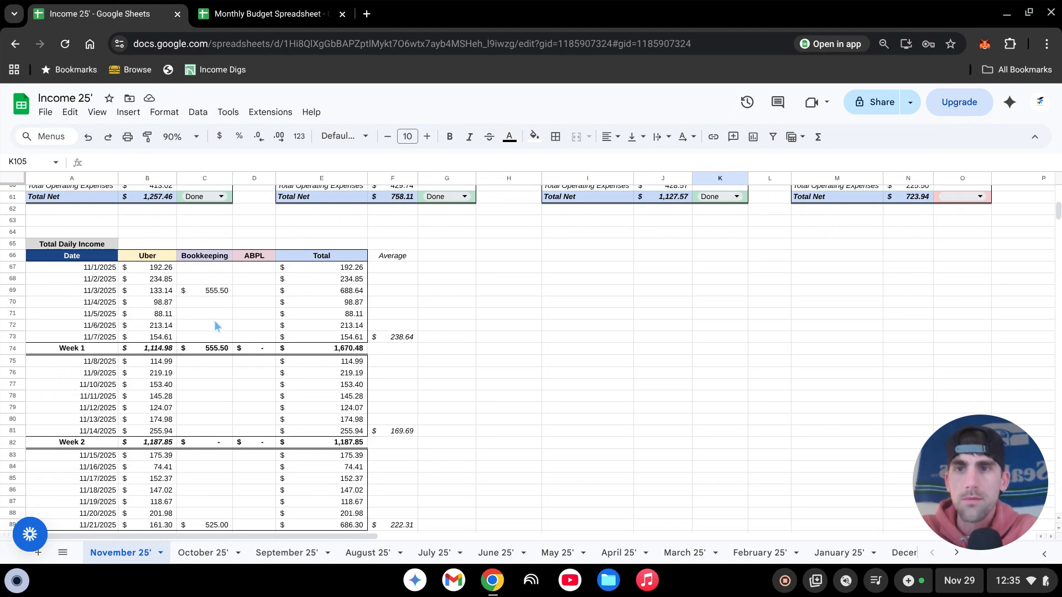
scroll(263, 288, "down", 6)
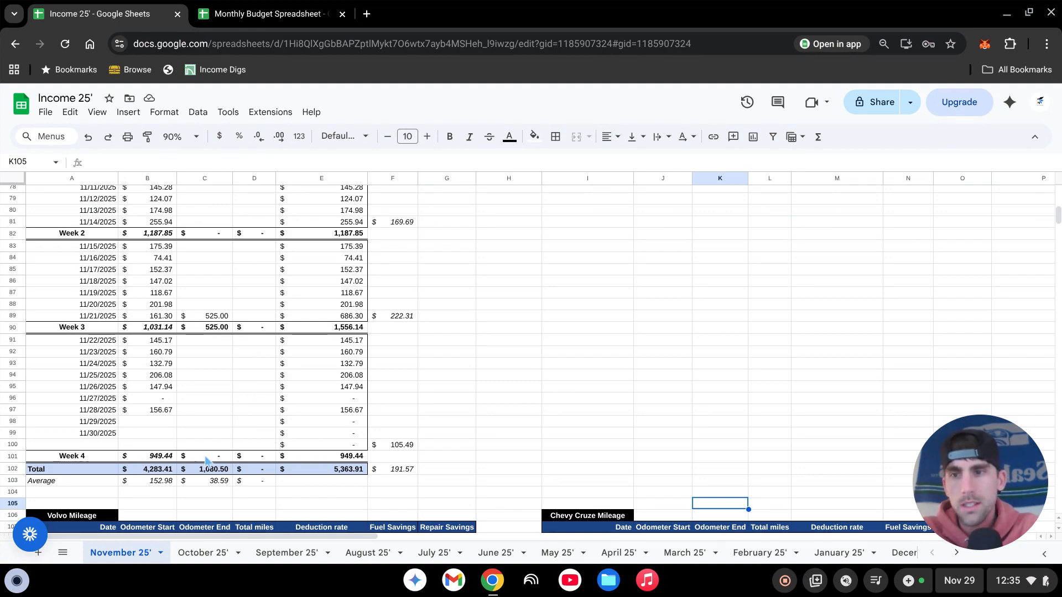
scroll(227, 443, "up", 6)
scroll(244, 453, "up", 12)
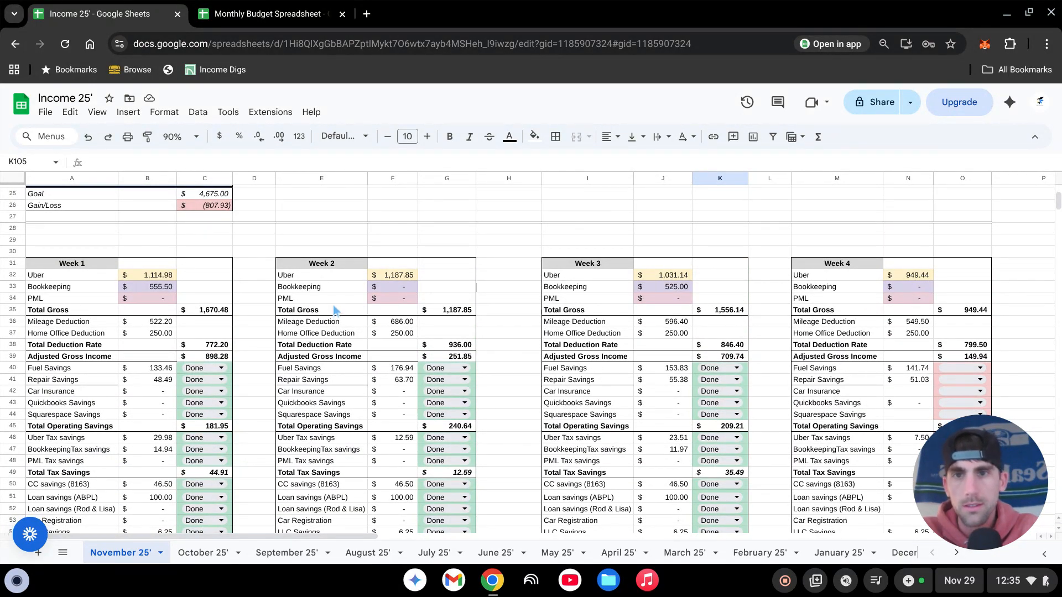
scroll(332, 316, "down", 2)
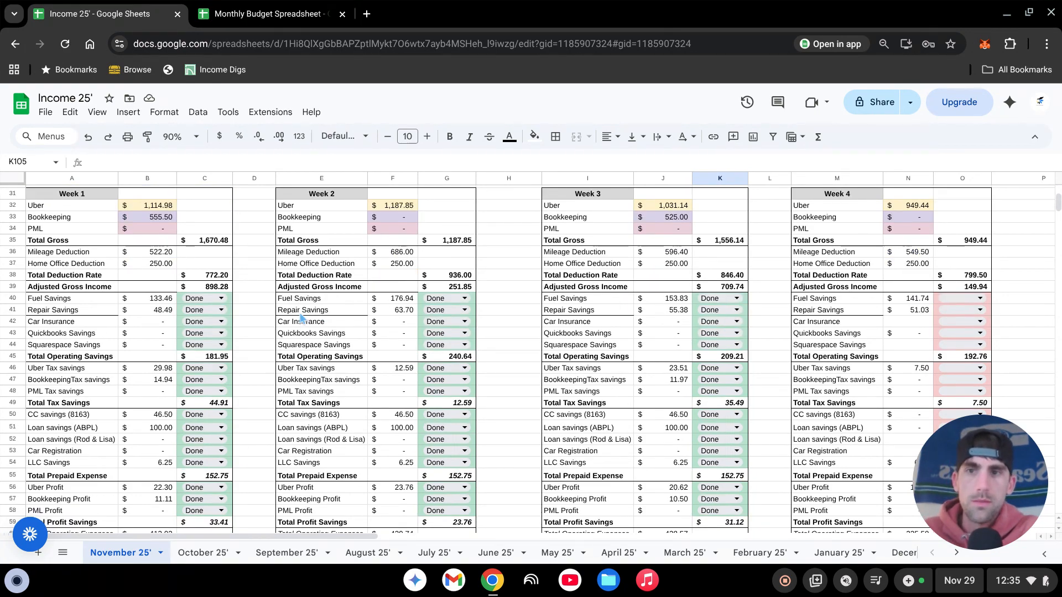
left_click(261, 302)
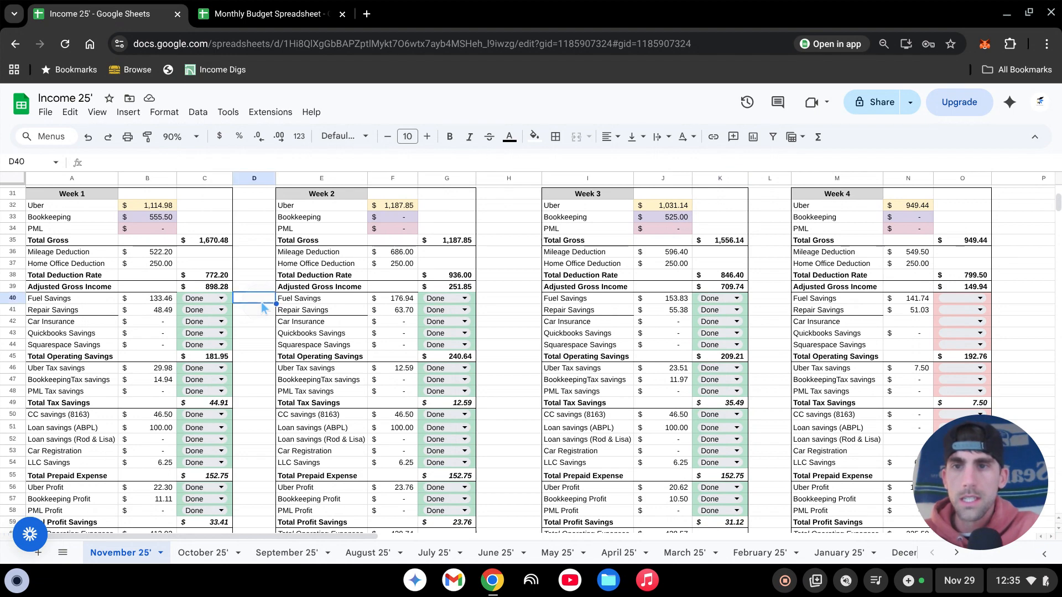
left_click(251, 320)
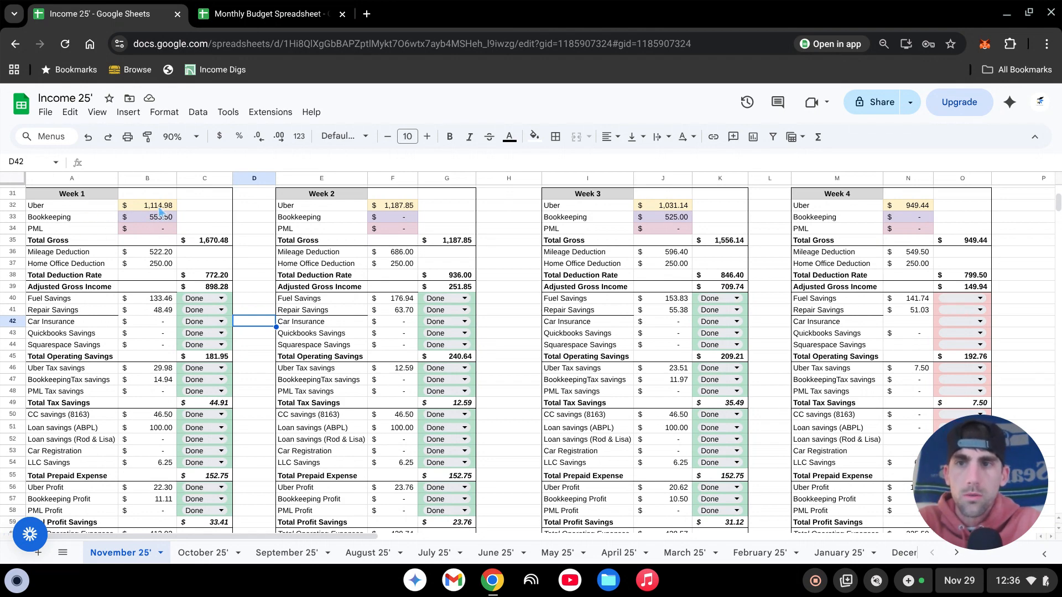
scroll(231, 290, "down", 6)
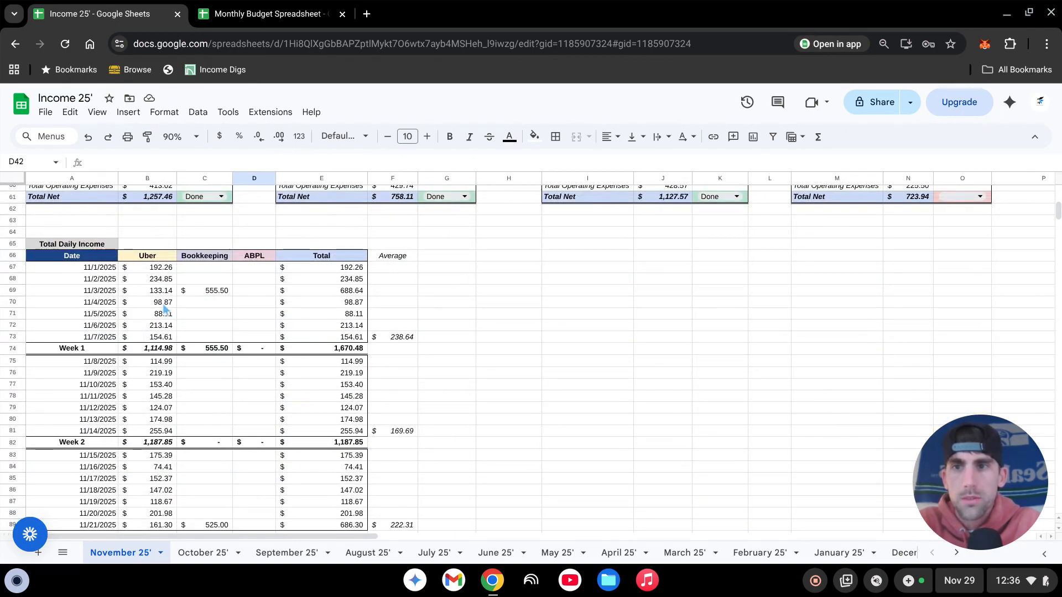
- Compare the Week 1 to Week 4 summaries with the daily income and Volvo mileage tables on the November 25' sheet
scroll(182, 390, "up", 6)
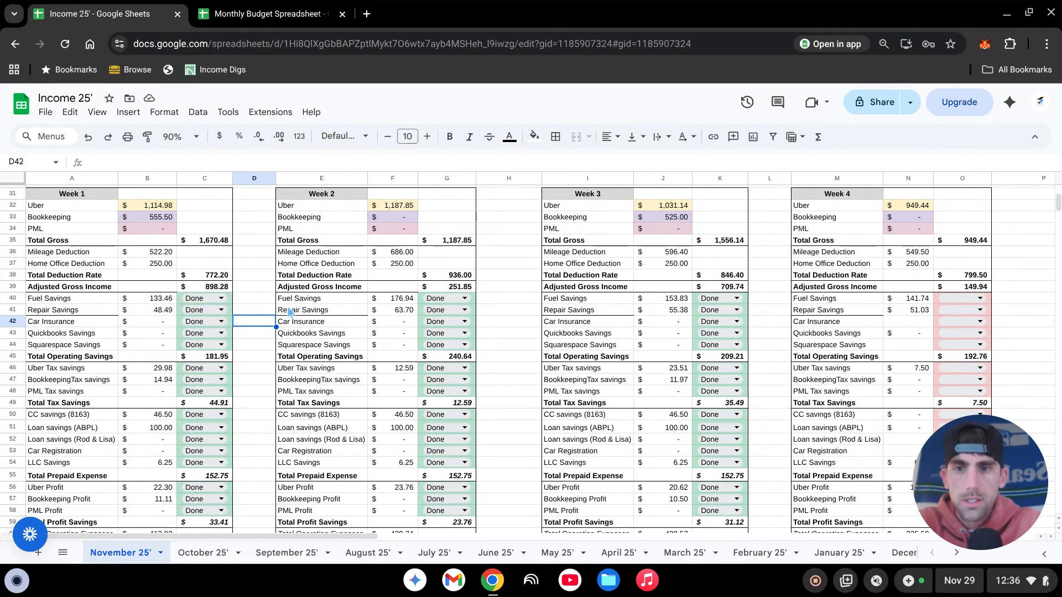
scroll(282, 327, "down", 5)
scroll(271, 341, "down", 8)
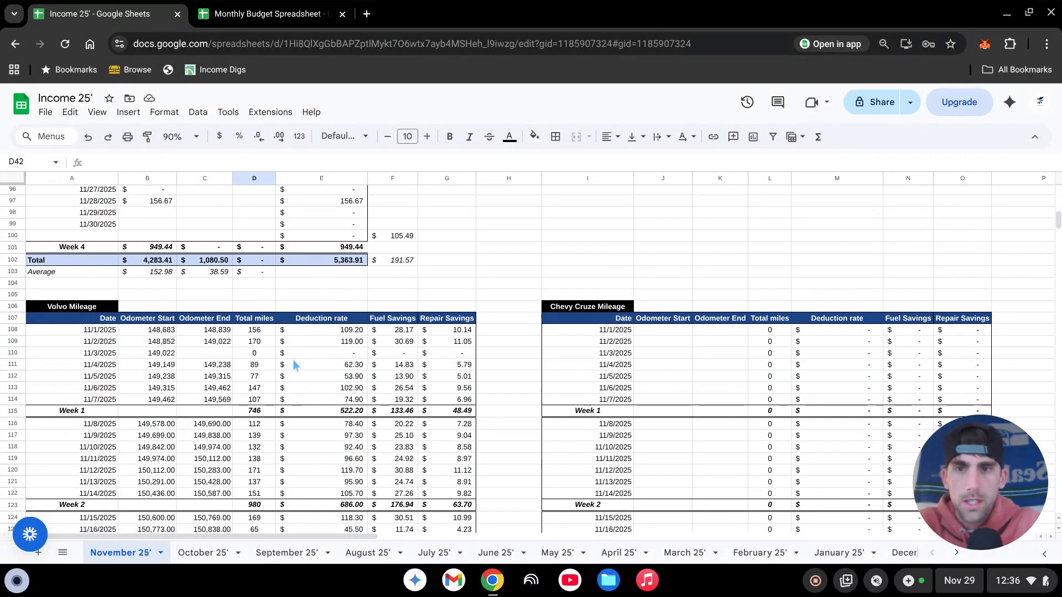
scroll(292, 368, "up", 3)
scroll(295, 370, "down", 3)
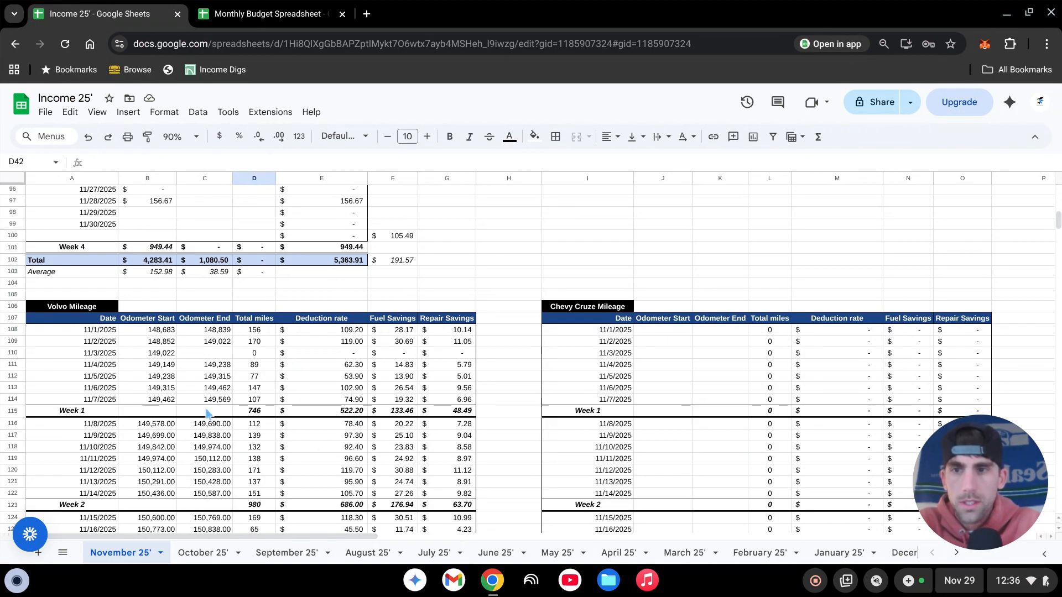
scroll(221, 432, "up", 15)
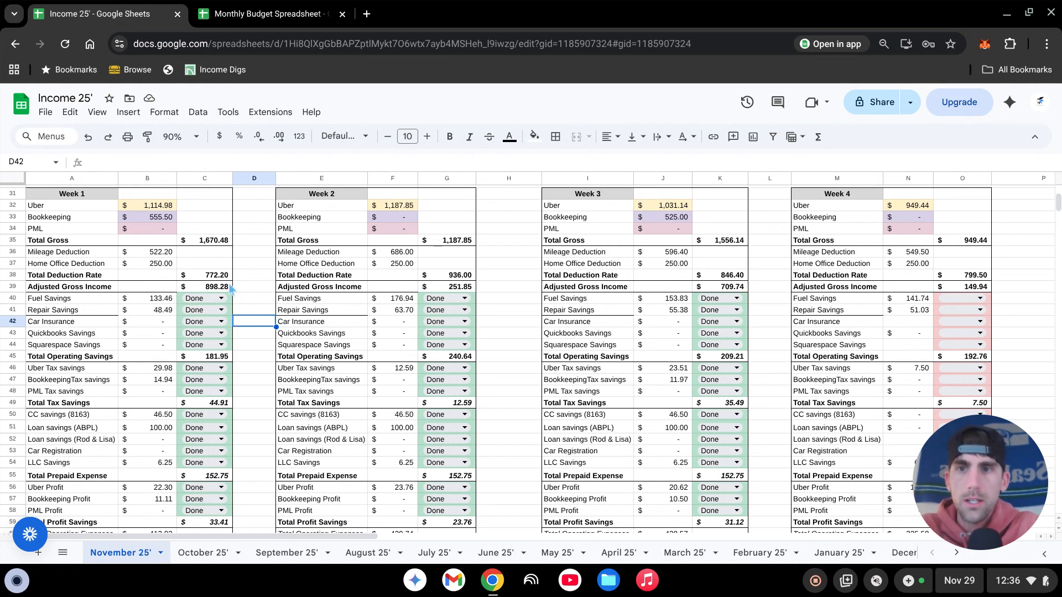
scroll(166, 316, "down", 2)
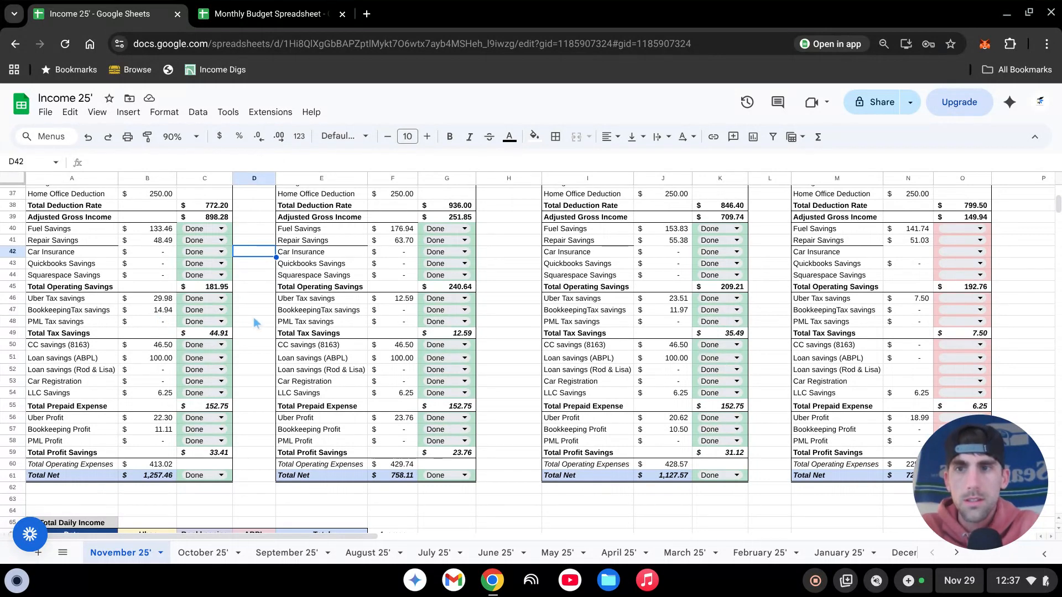
- Inspect the Week 1 Uber Tax savings formula in B46 and leave it without editing
left_click(160, 300)
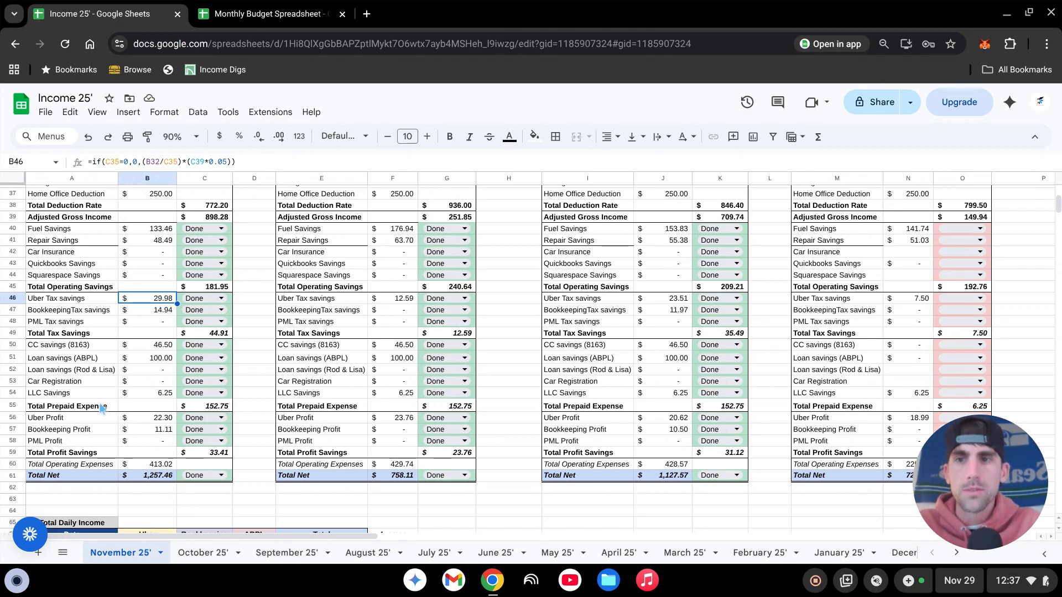
left_click(226, 162)
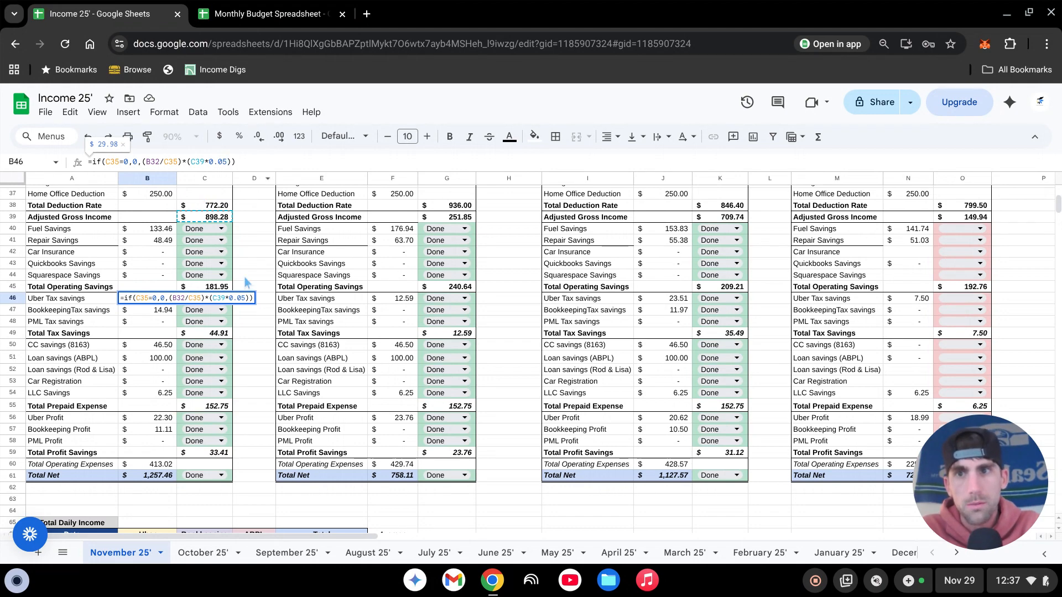
left_click(259, 265)
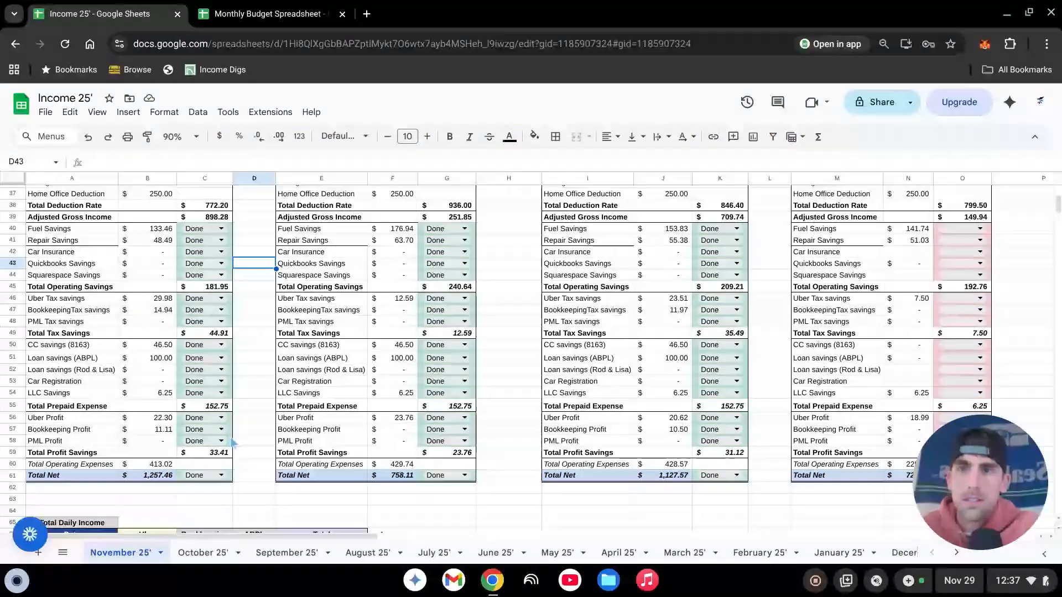
scroll(242, 459, "up", 2)
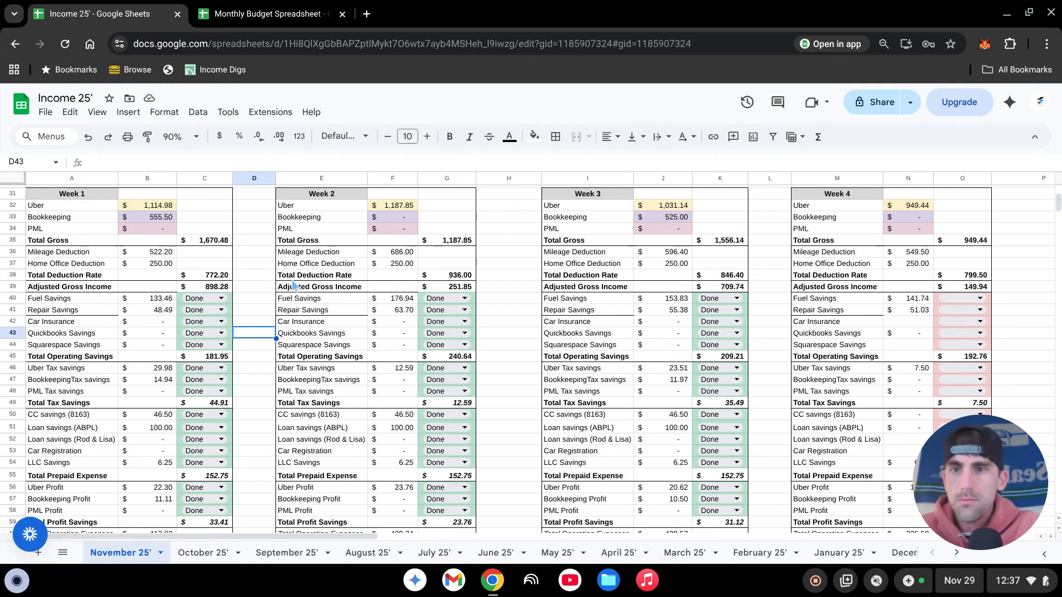
- Inspect the Week 1 Fuel Savings formula in B40 and check its source in the Volvo Mileage table
left_click(256, 309)
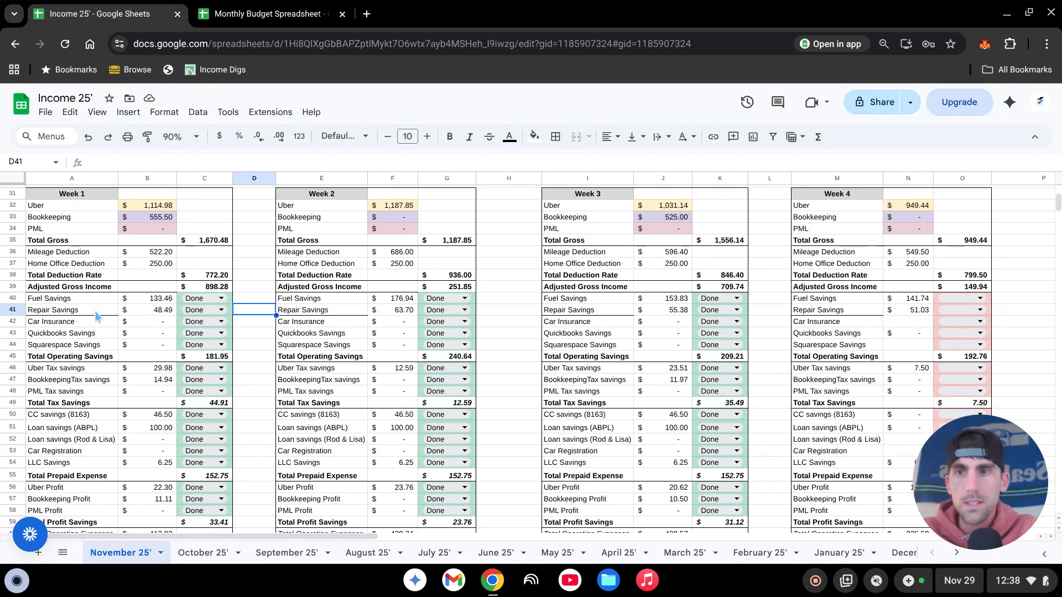
left_click(154, 300)
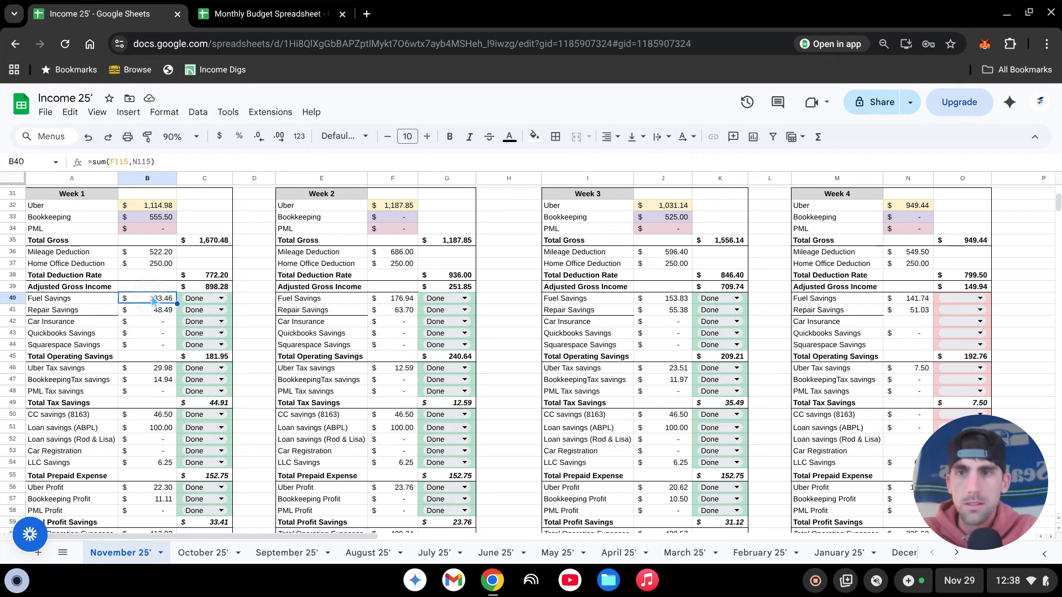
left_click(260, 334)
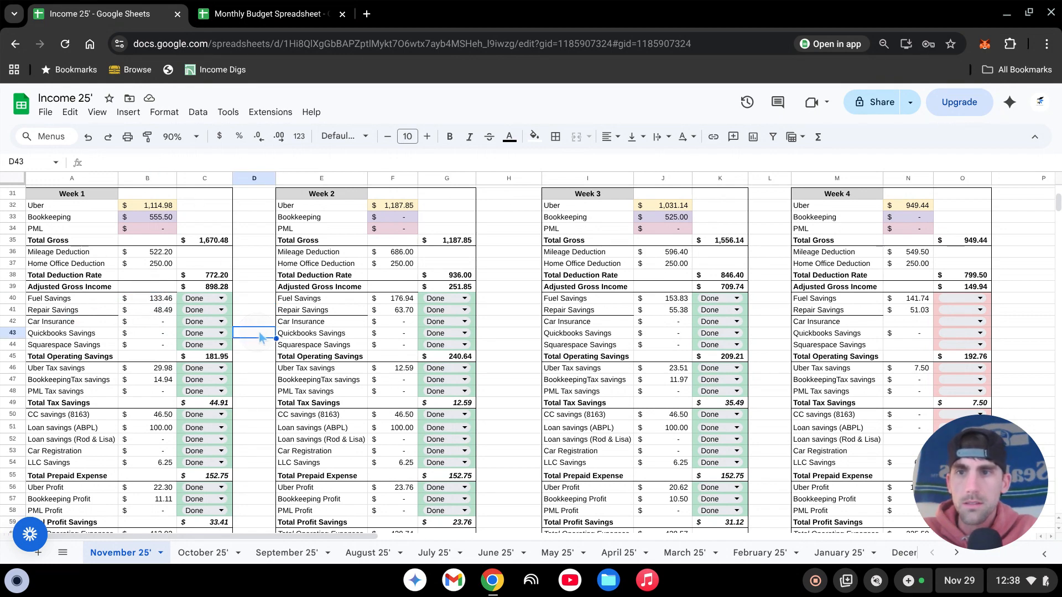
scroll(277, 303, "down", 15)
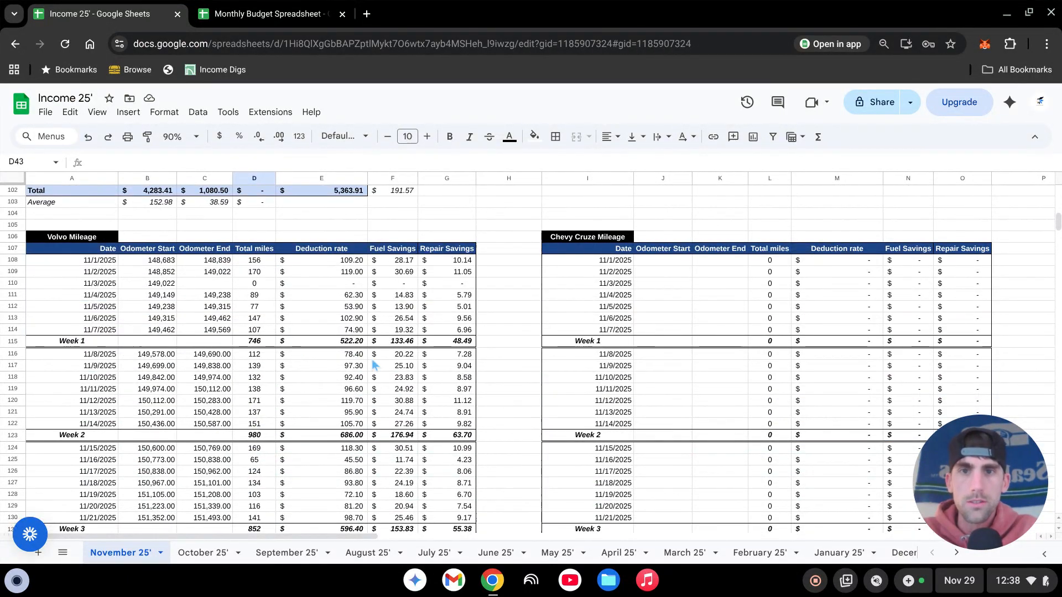
scroll(325, 423, "up", 13)
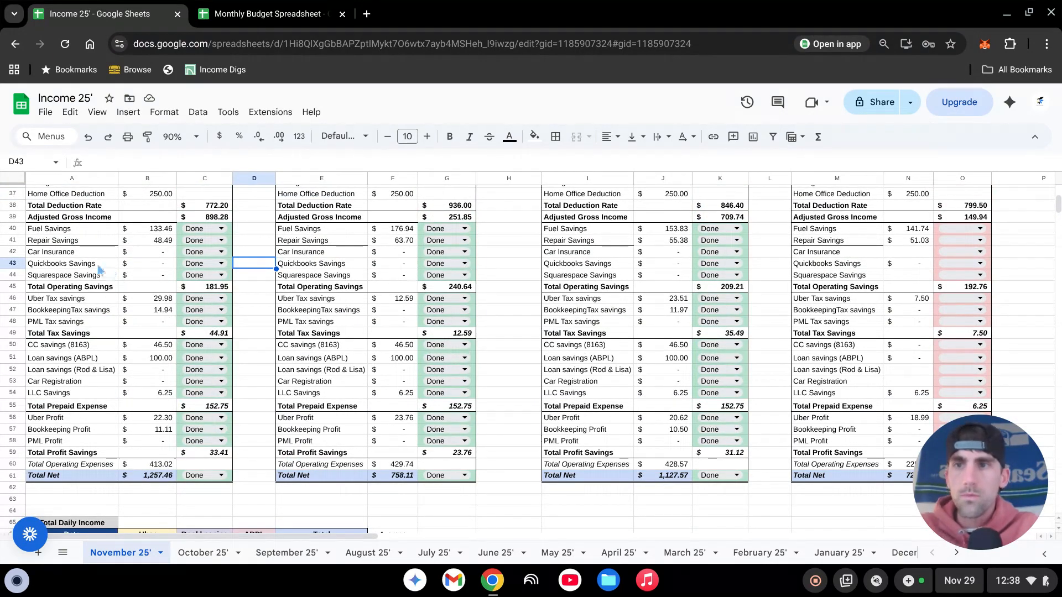
- Inspect the Car Insurance cells for Week 1 and Week 4, and review the prepaid expense and profit savings rows
left_click(147, 255)
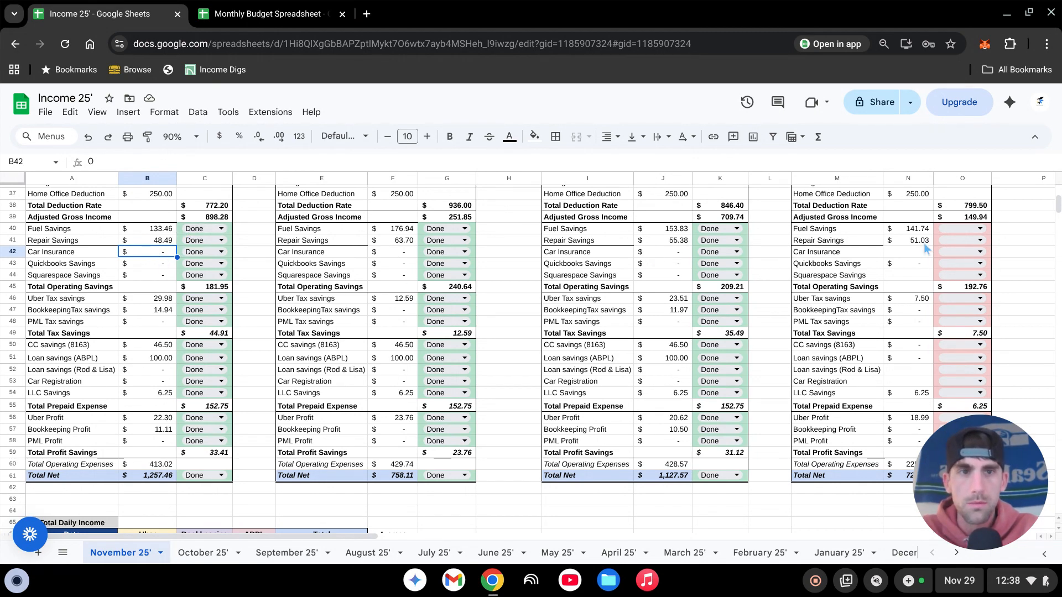
left_click(909, 253)
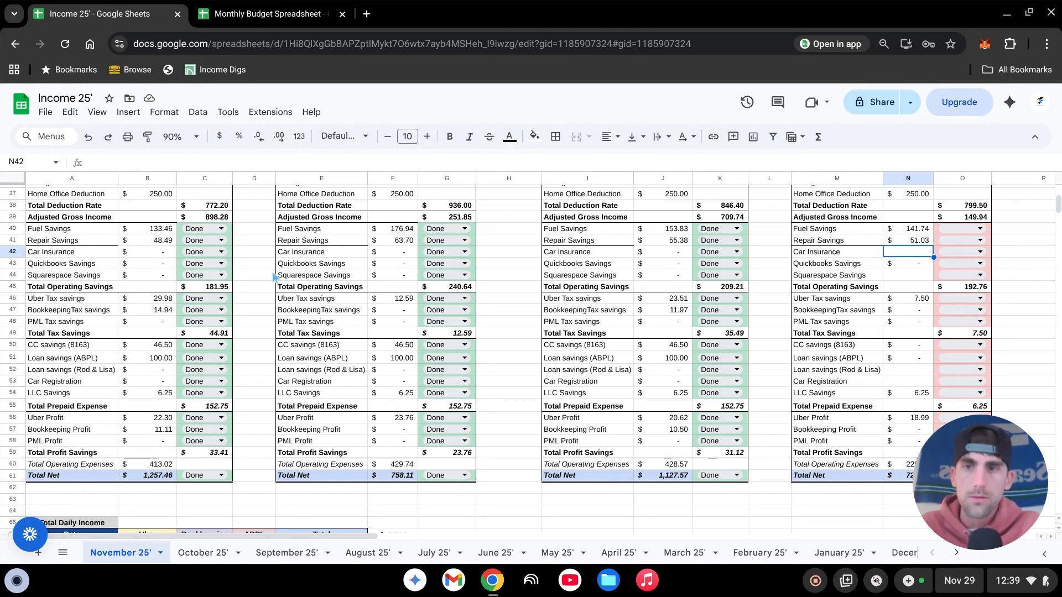
scroll(219, 292, "down", 2)
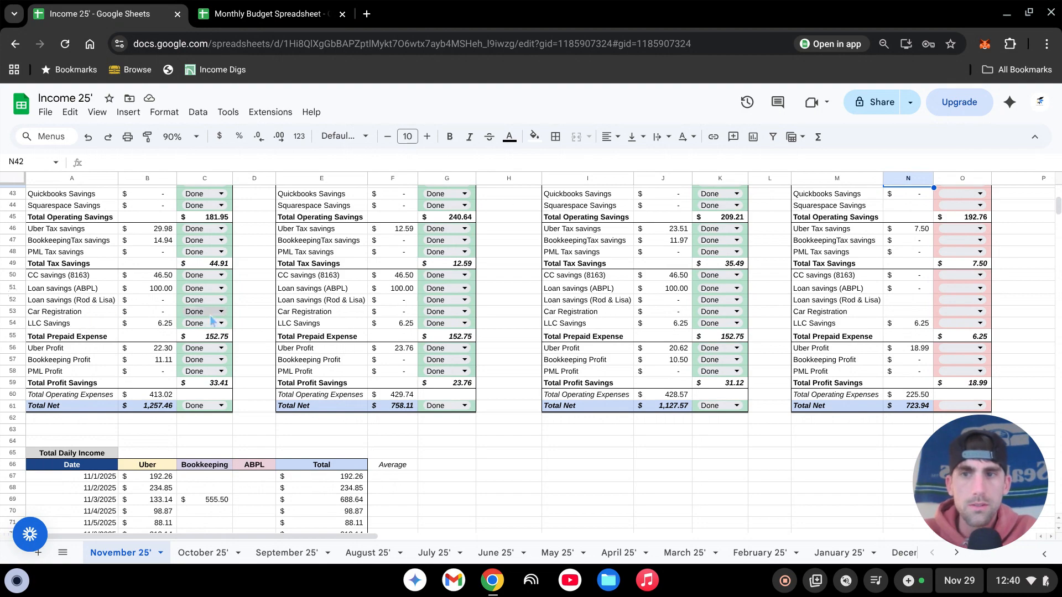
scroll(155, 303, "down", 2)
scroll(155, 302, "up", 2)
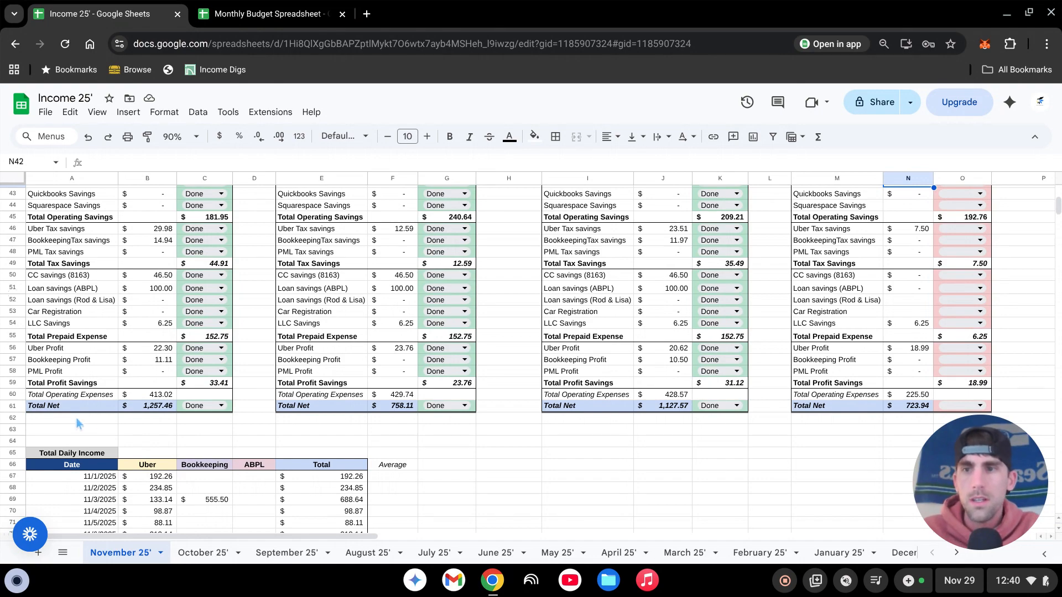
scroll(97, 386, "down", 2)
left_click(246, 304)
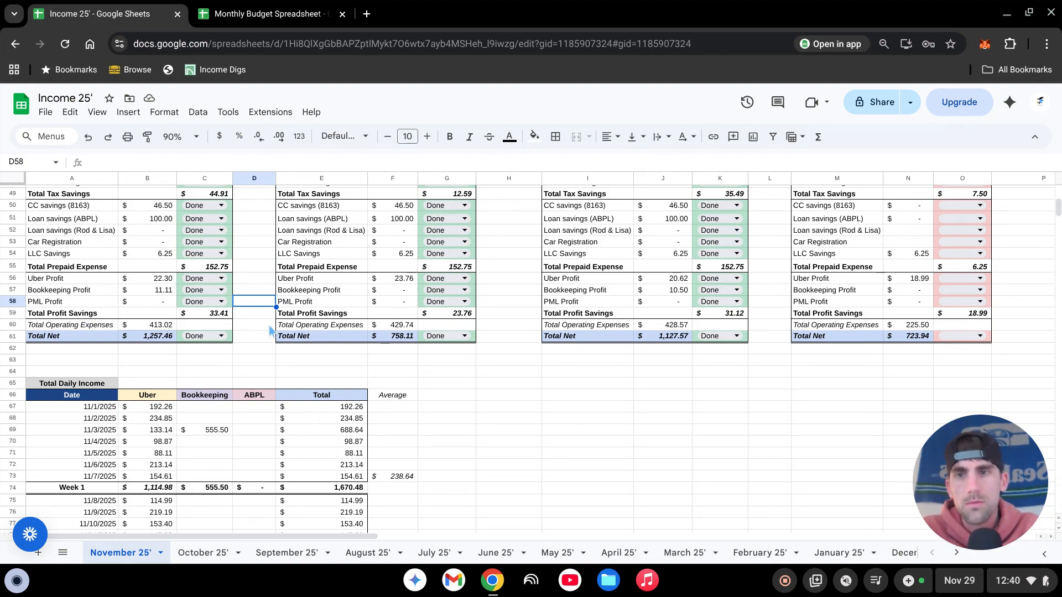
scroll(271, 330, "up", 2)
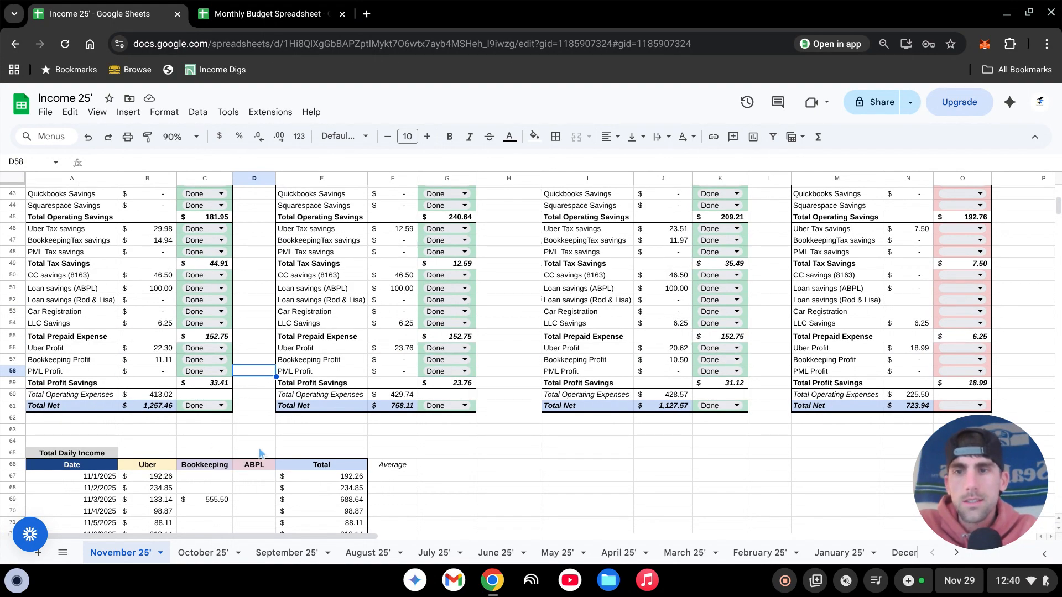
- Inspect the Week 1 Total Net formula in B61 and compare the weekly summaries with the Month Summary
left_click(262, 419)
left_click(159, 408)
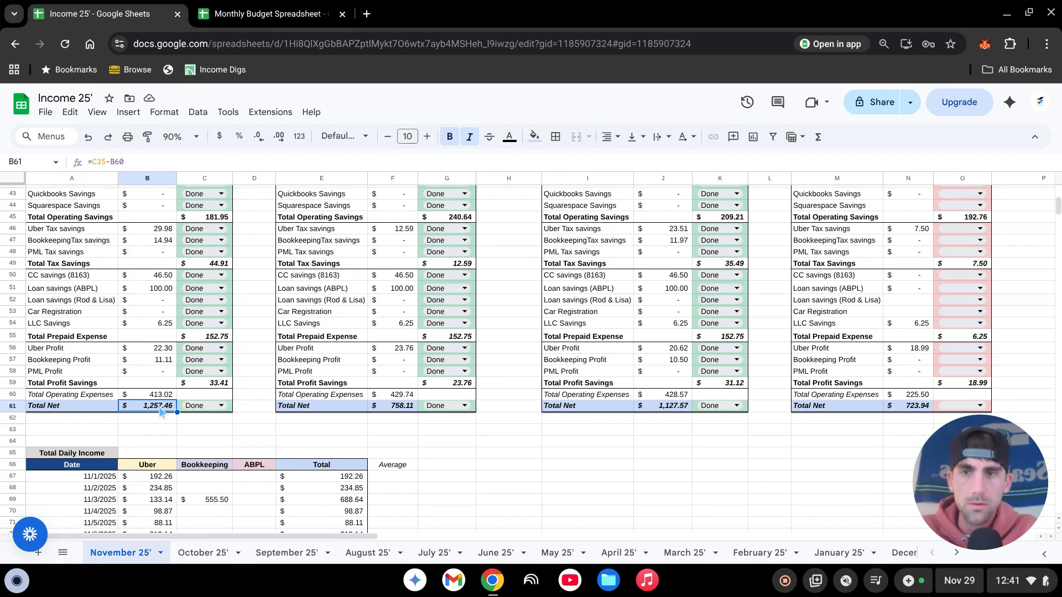
scroll(253, 422, "up", 6)
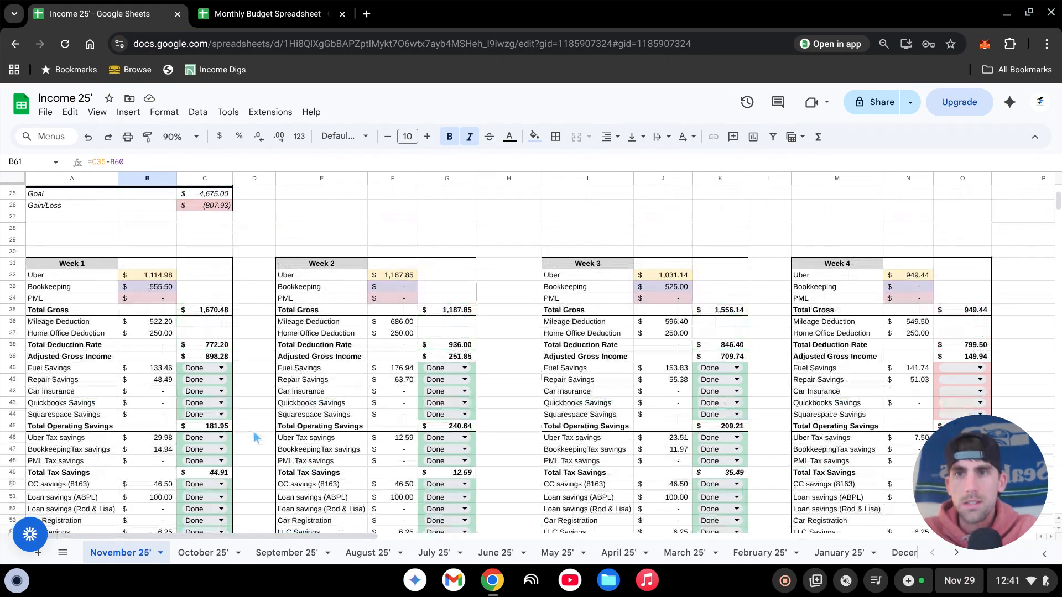
scroll(256, 436, "up", 4)
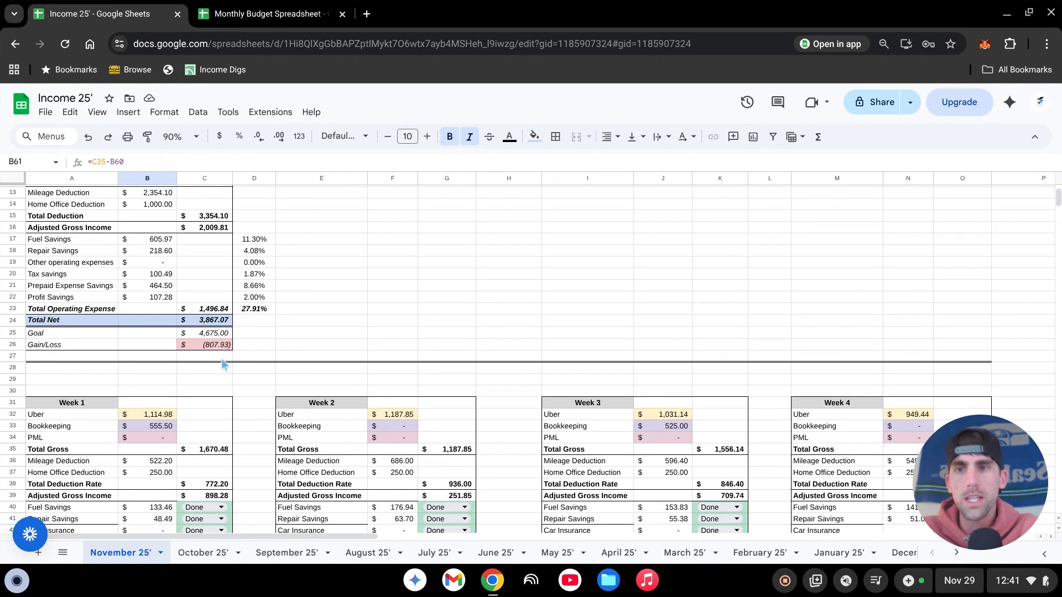
scroll(289, 396, "up", 4)
scroll(340, 387, "down", 8)
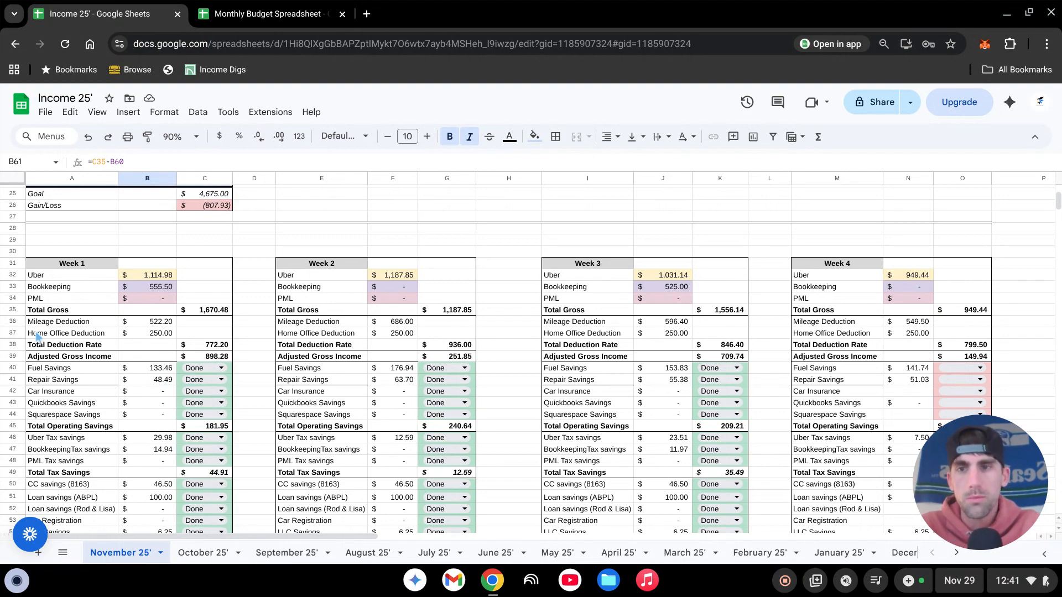
scroll(243, 393, "down", 2)
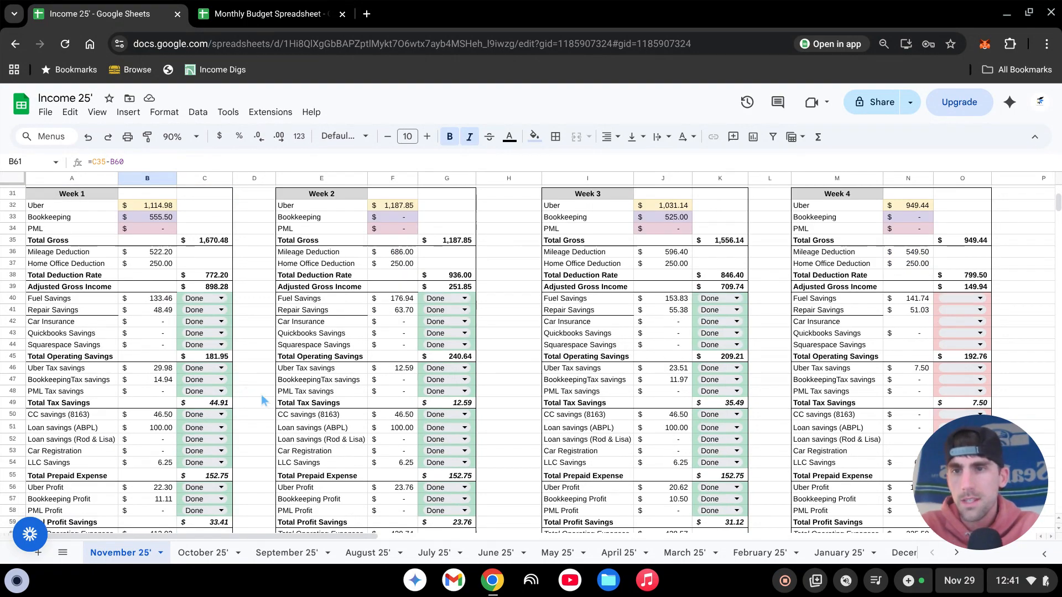
scroll(251, 393, "down", 2)
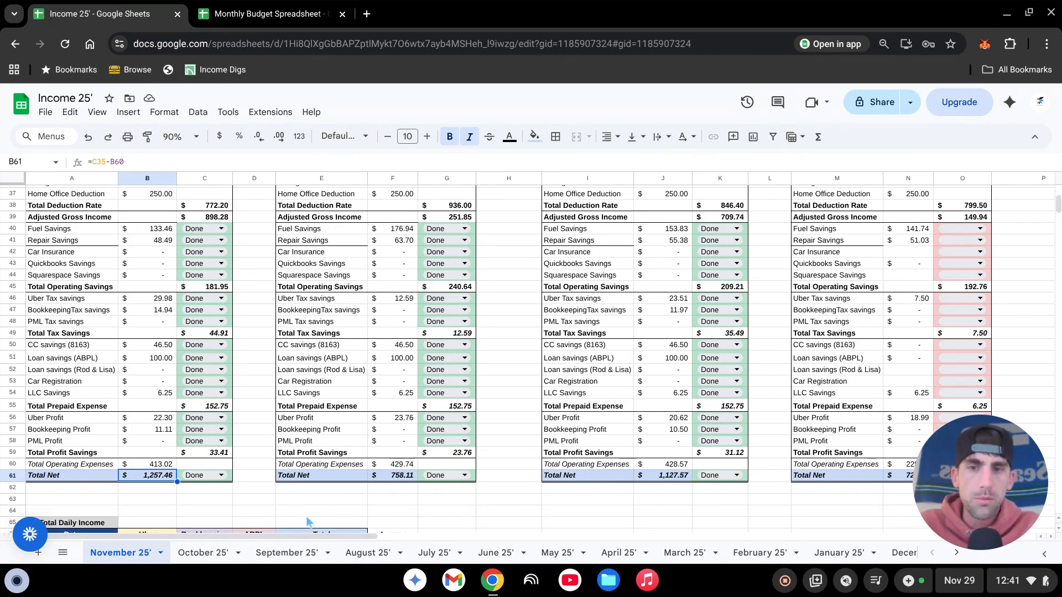
- Inspect the Total Net, Goal and Gain/Loss cells (C24 to C26) in the Month Summary
scroll(330, 477, "up", 6)
scroll(330, 478, "up", 4)
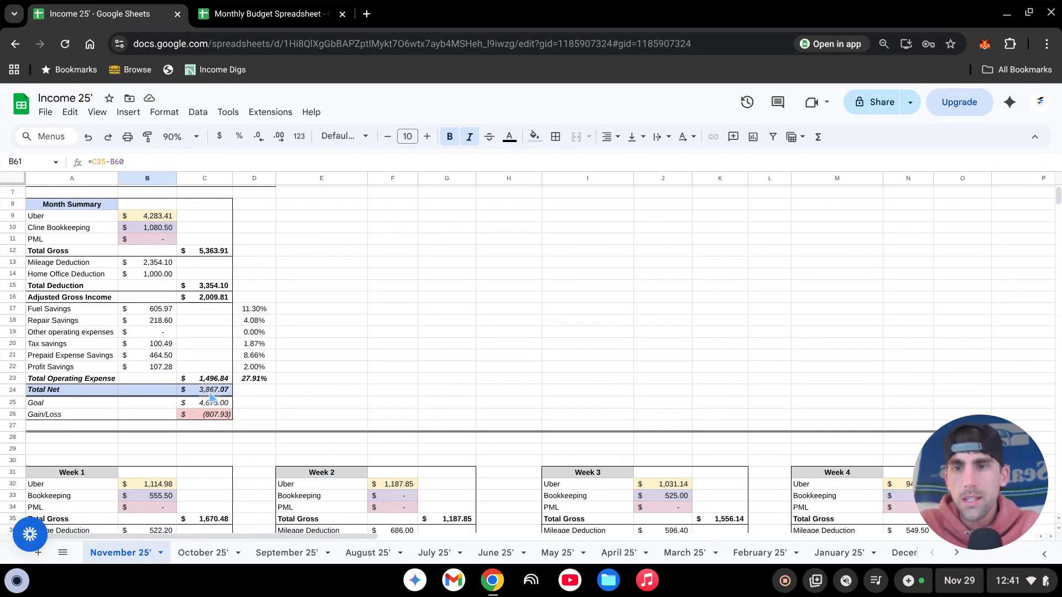
left_click(210, 393)
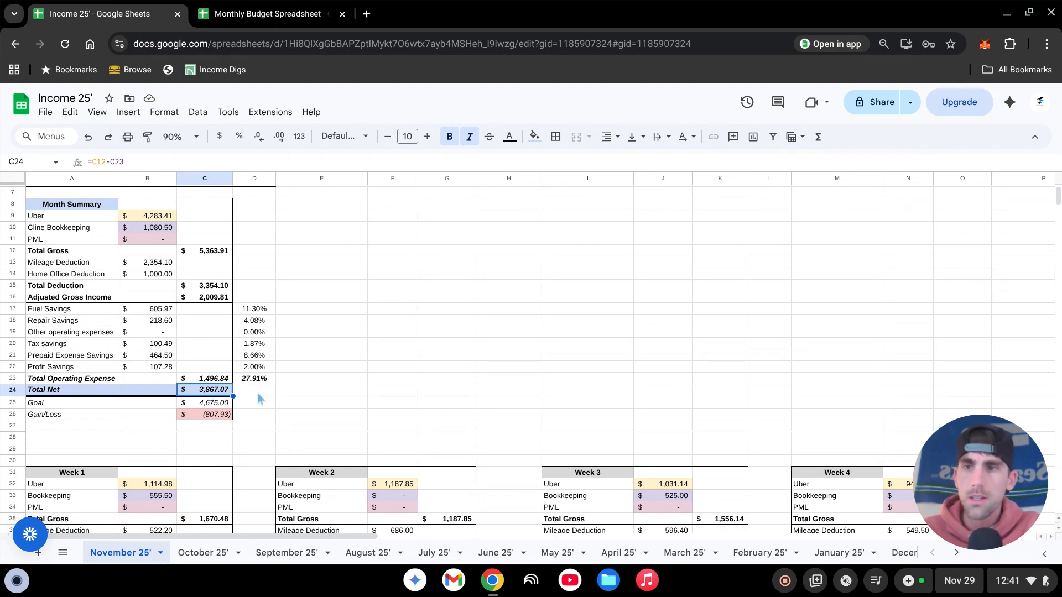
left_click(72, 406)
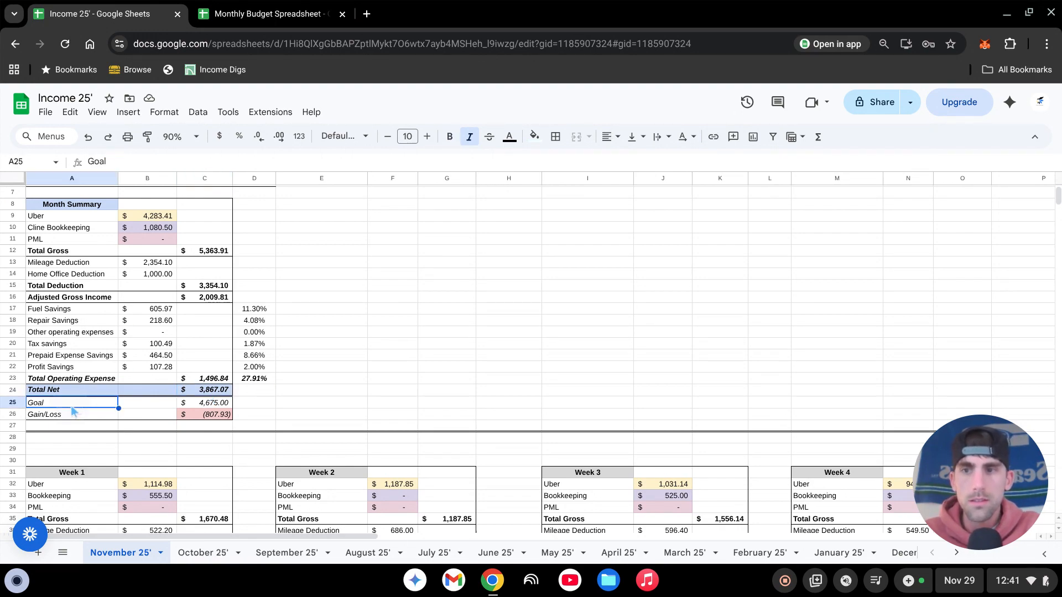
left_click(203, 406)
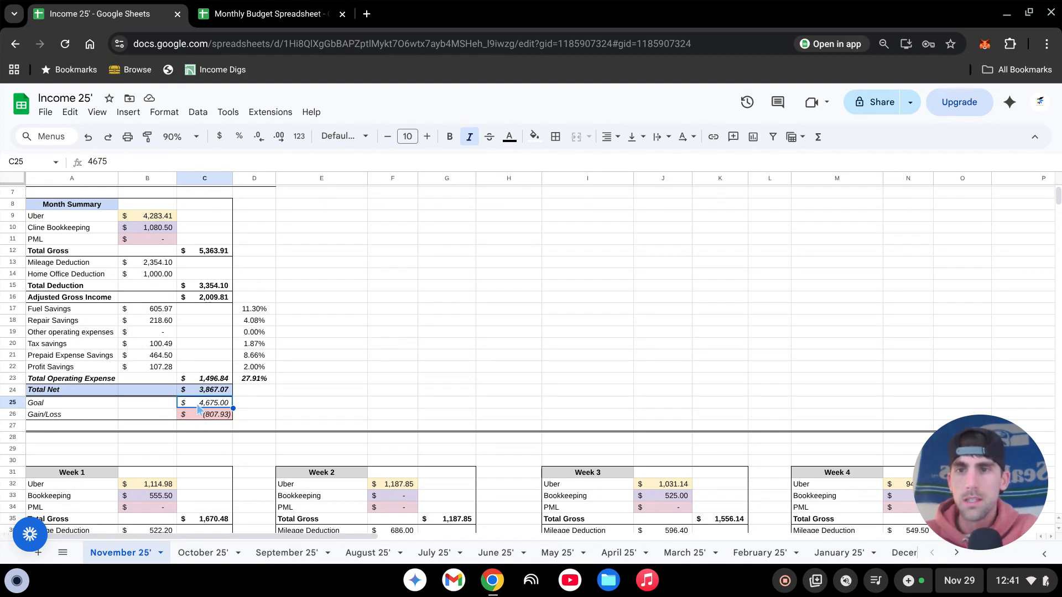
left_click(223, 417)
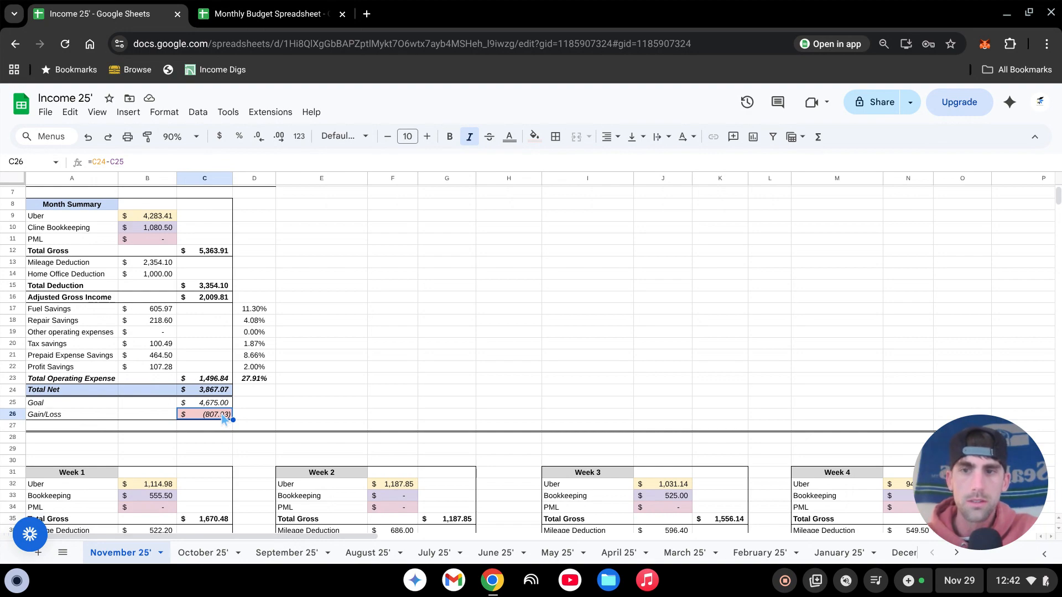
left_click(295, 415)
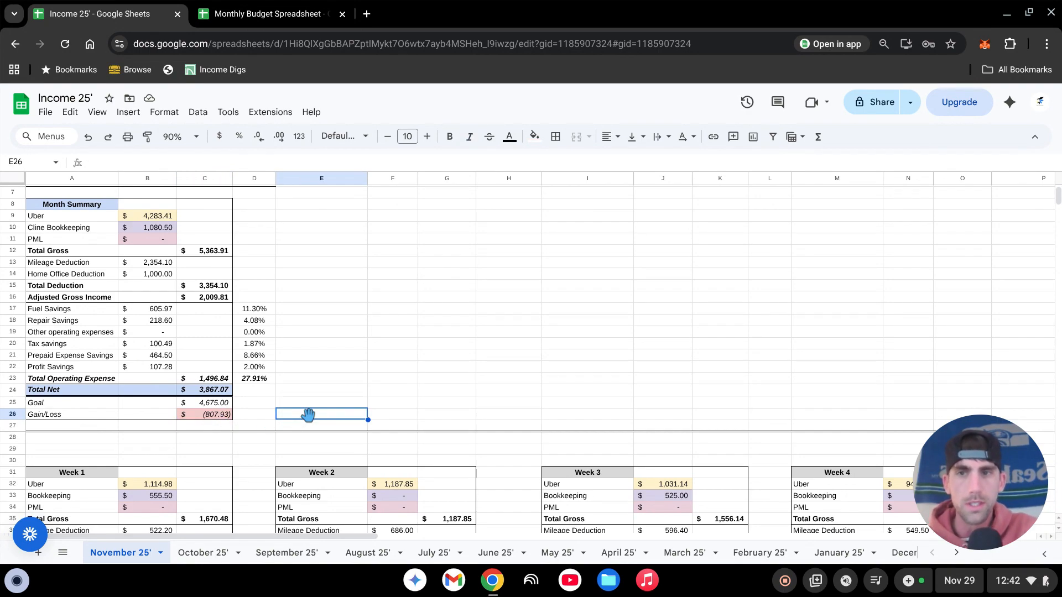
- Return to the weekly summaries and review the savings status columns from Week 1 to Week 4
scroll(215, 293, "down", 2)
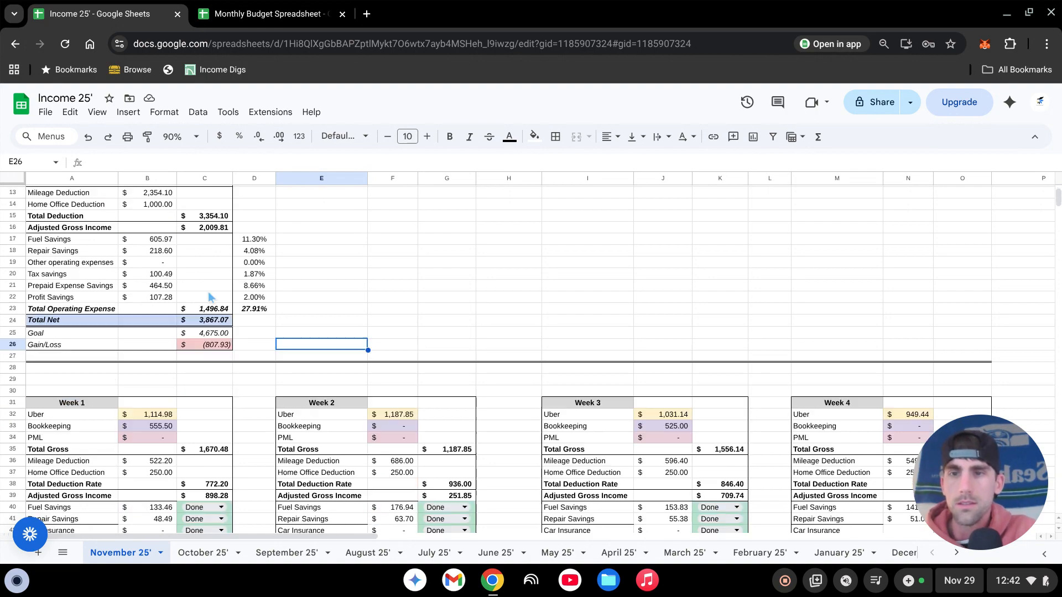
scroll(457, 309, "down", 6)
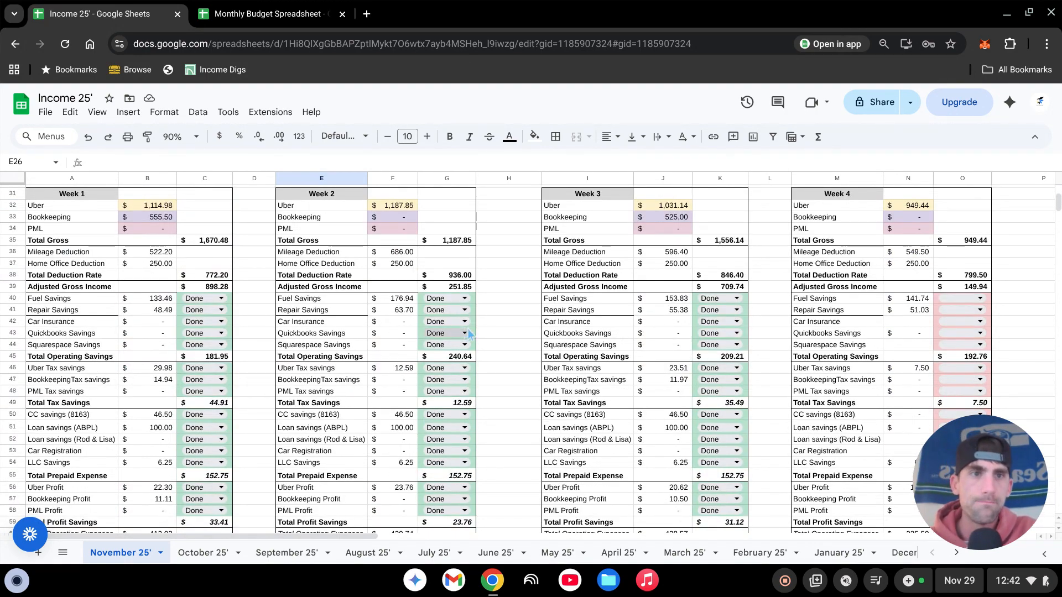
scroll(479, 313, "down", 2)
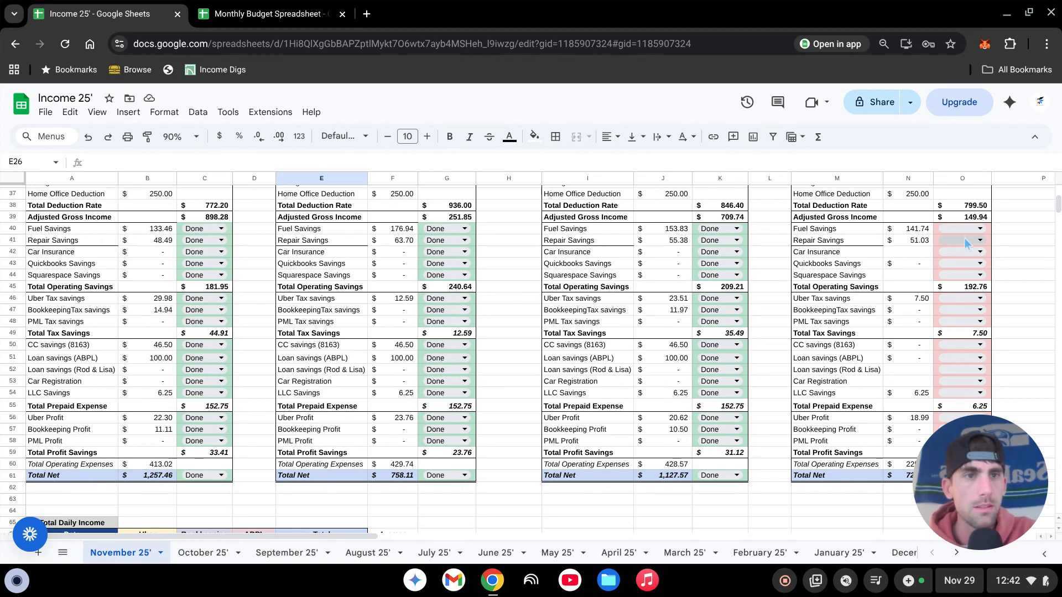
- Review the weekly savings statuses and set the Week 4 Fuel Savings status to Done
scroll(935, 251, "down", 3)
scroll(918, 277, "up", 3)
scroll(913, 282, "up", 3)
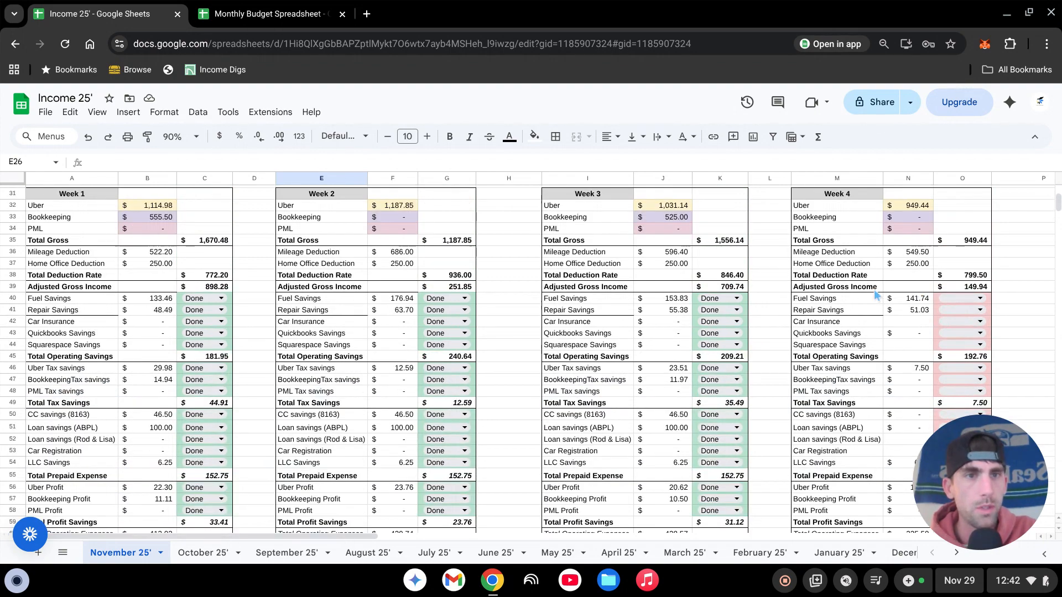
scroll(907, 276, "down", 3)
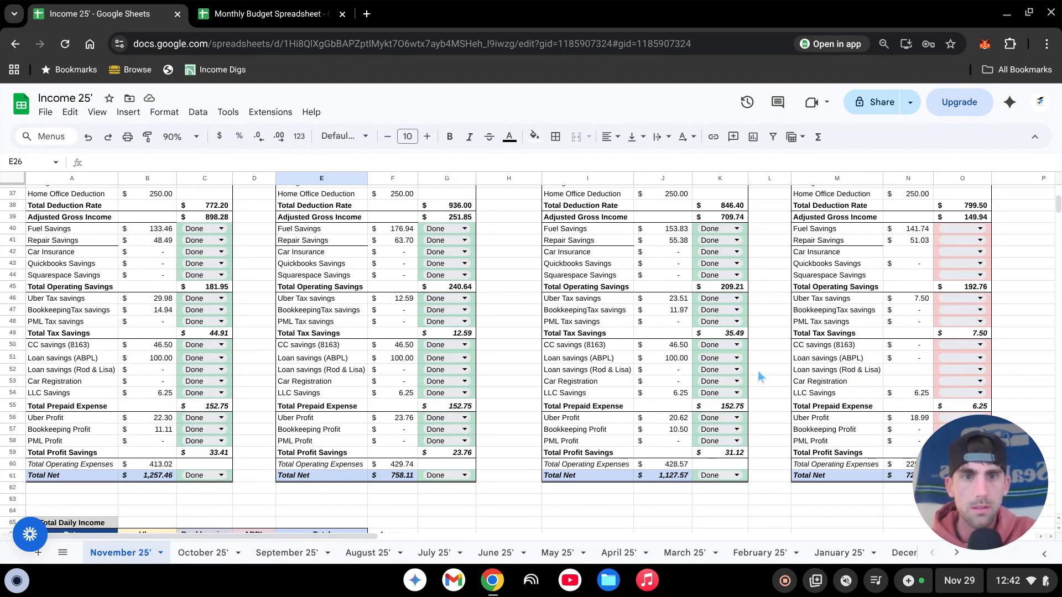
scroll(915, 298, "up", 3)
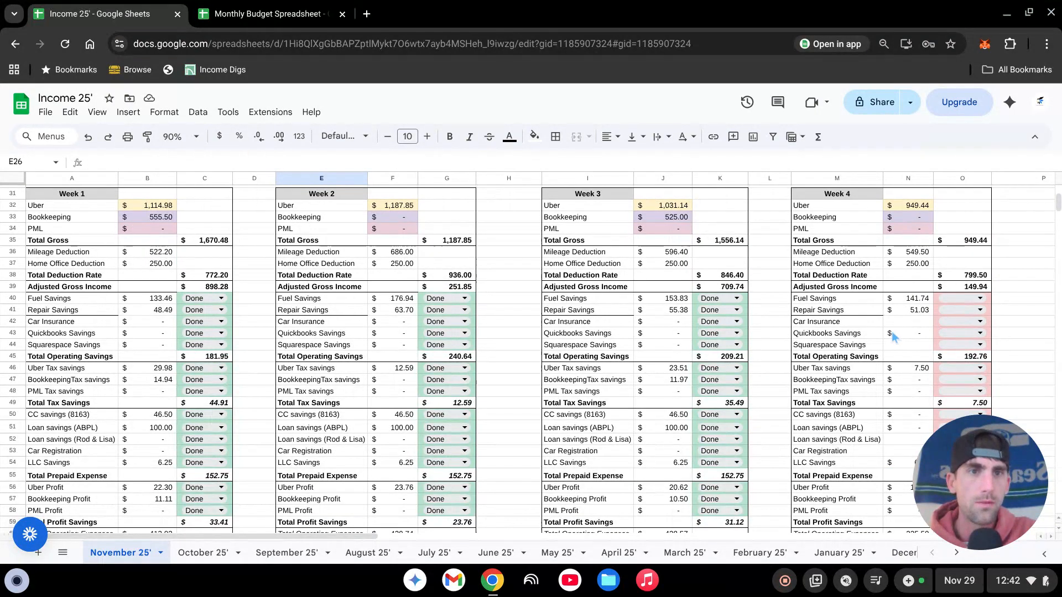
scroll(909, 297, "down", 3)
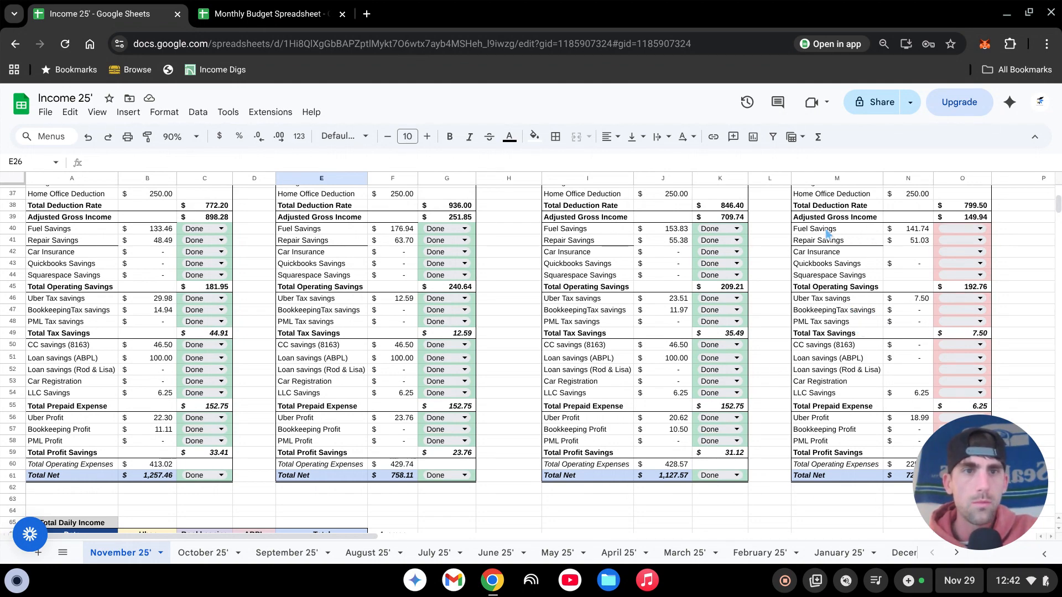
left_click(980, 230)
left_click(955, 249)
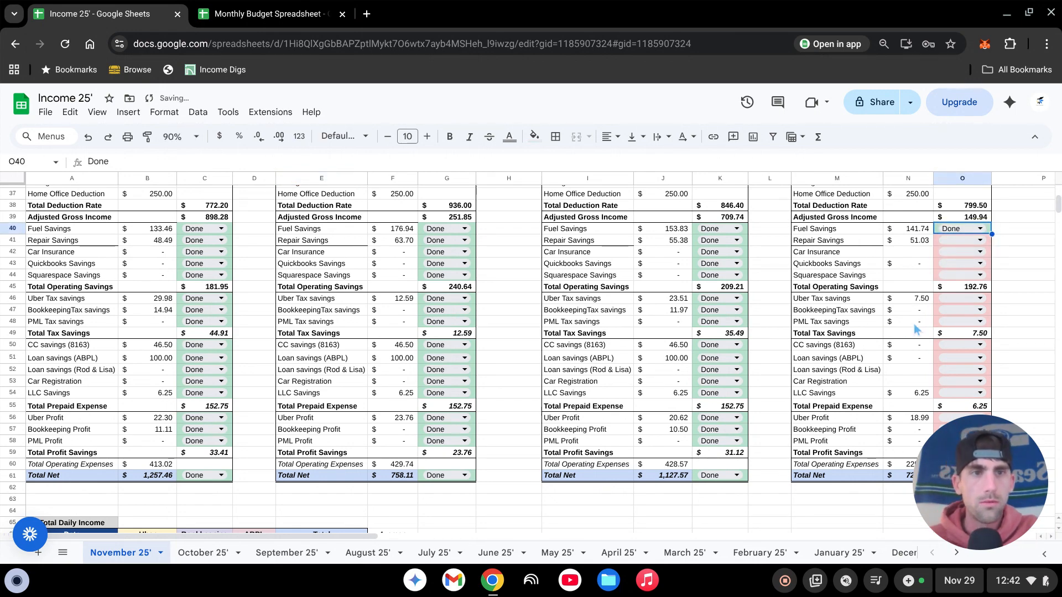
- Inspect the Week 4 Total Net formula in N61 and its status options, and review the status columns of the four weeks
scroll(914, 330, "down", 4)
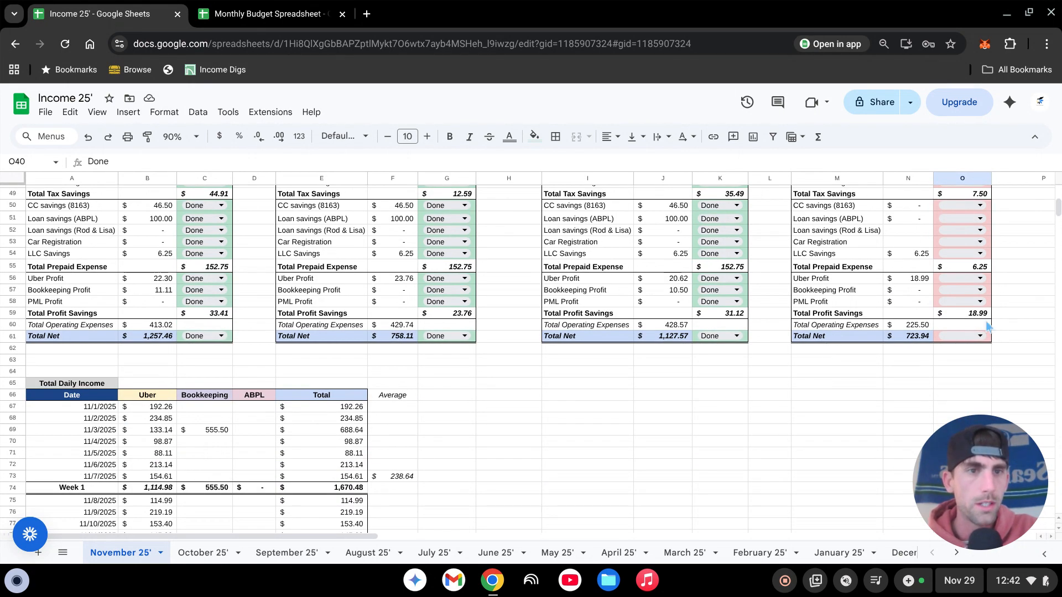
left_click(884, 373)
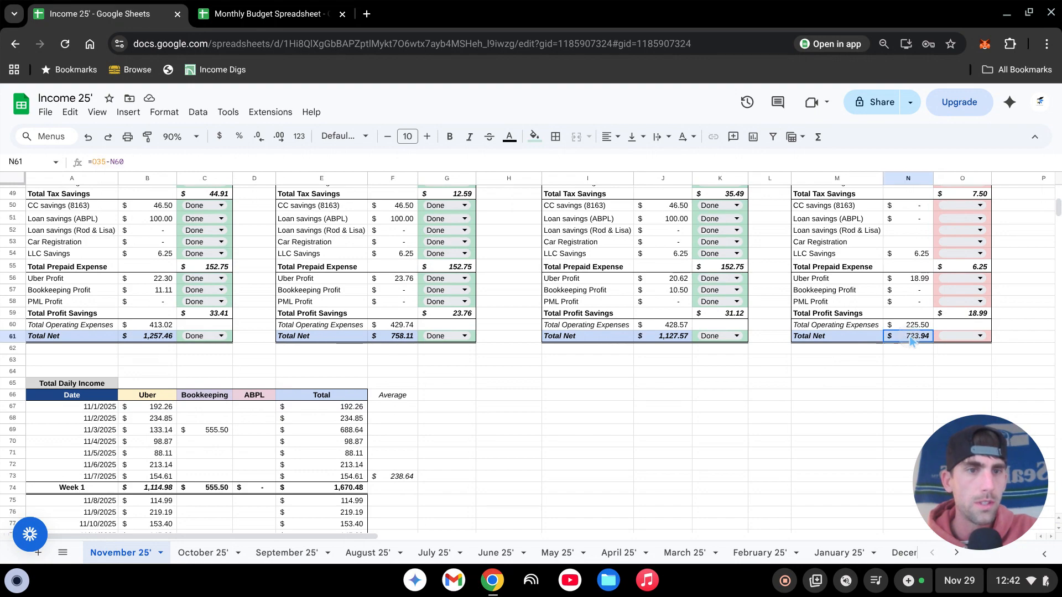
left_click(980, 336)
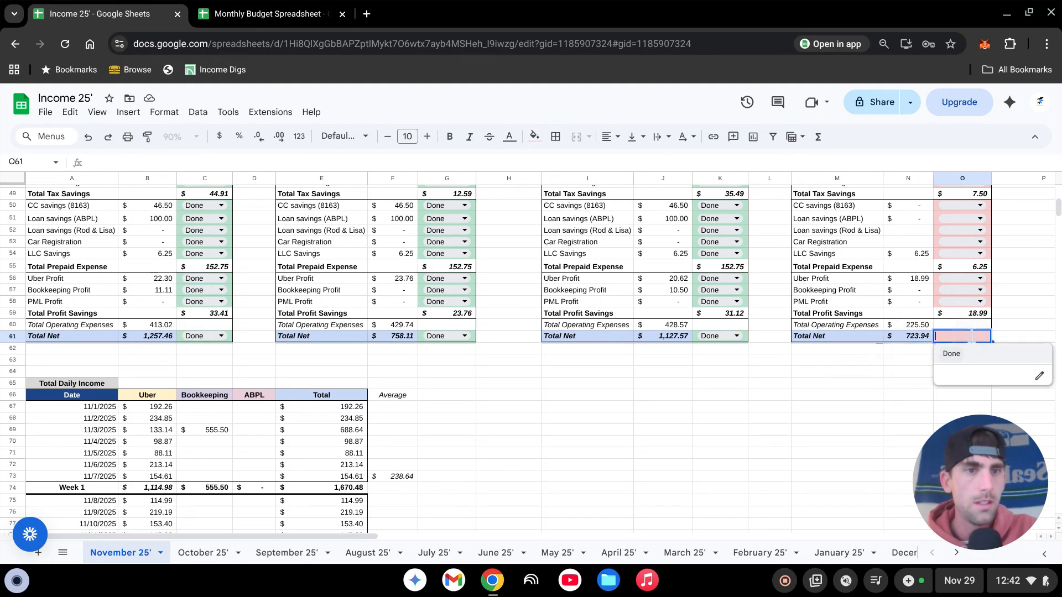
left_click(855, 387)
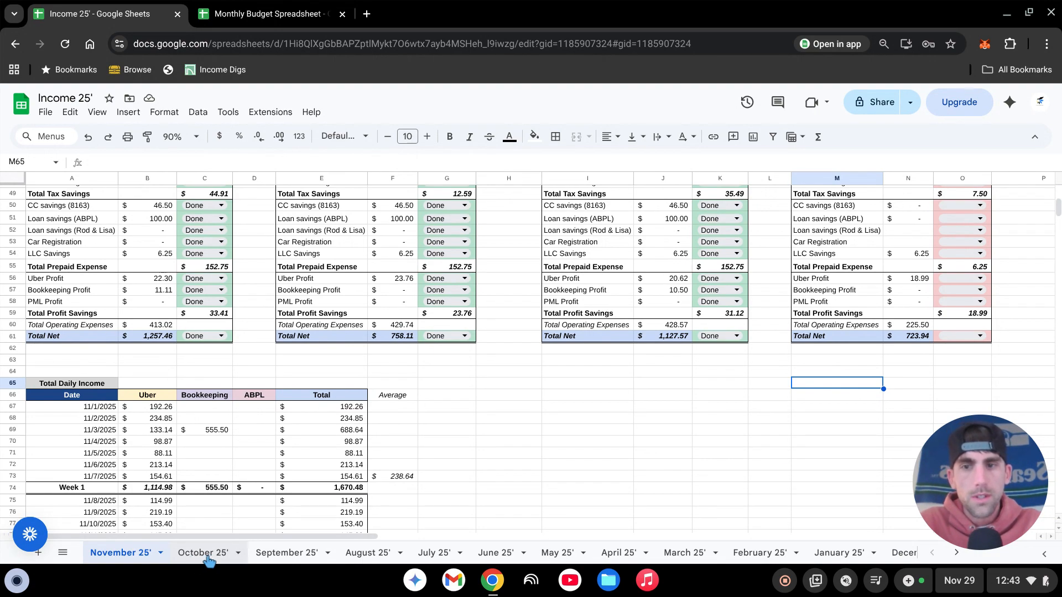
scroll(841, 373, "up", 2)
scroll(844, 379, "up", 4)
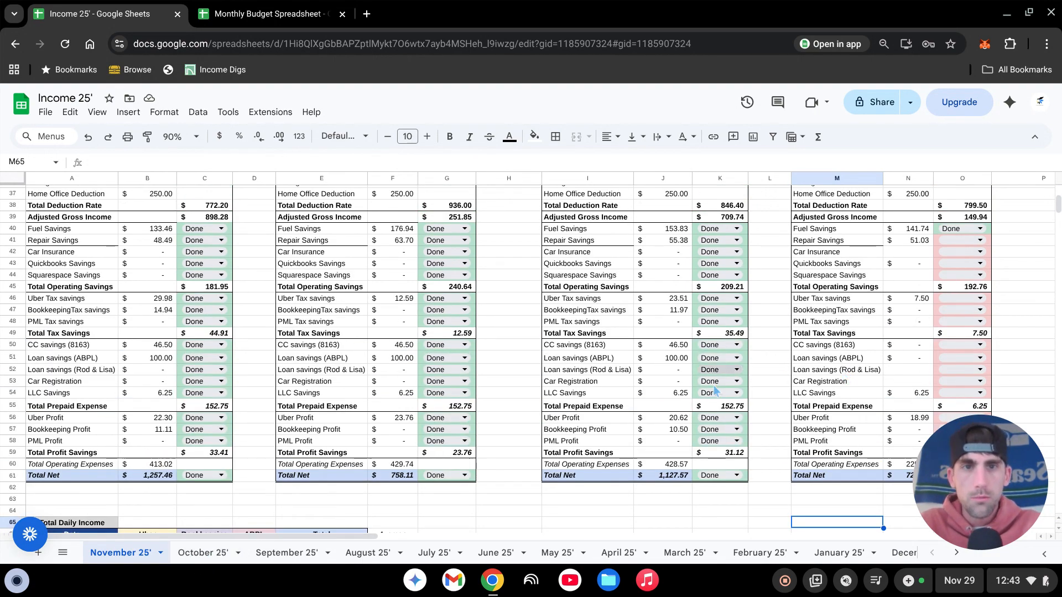
scroll(224, 237, "down", 2)
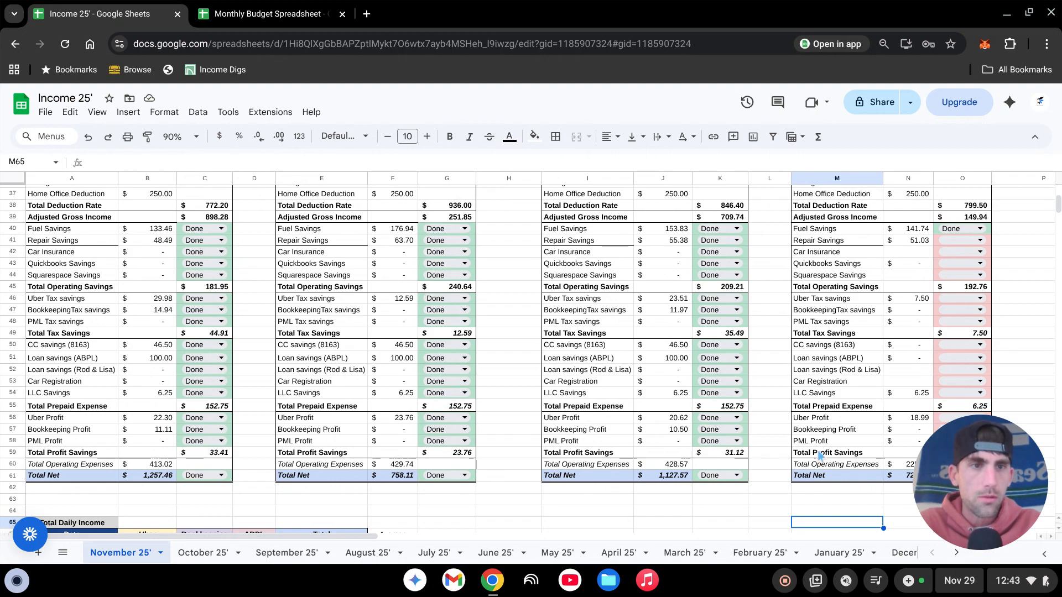
scroll(939, 305, "down", 2)
scroll(939, 304, "down", 1)
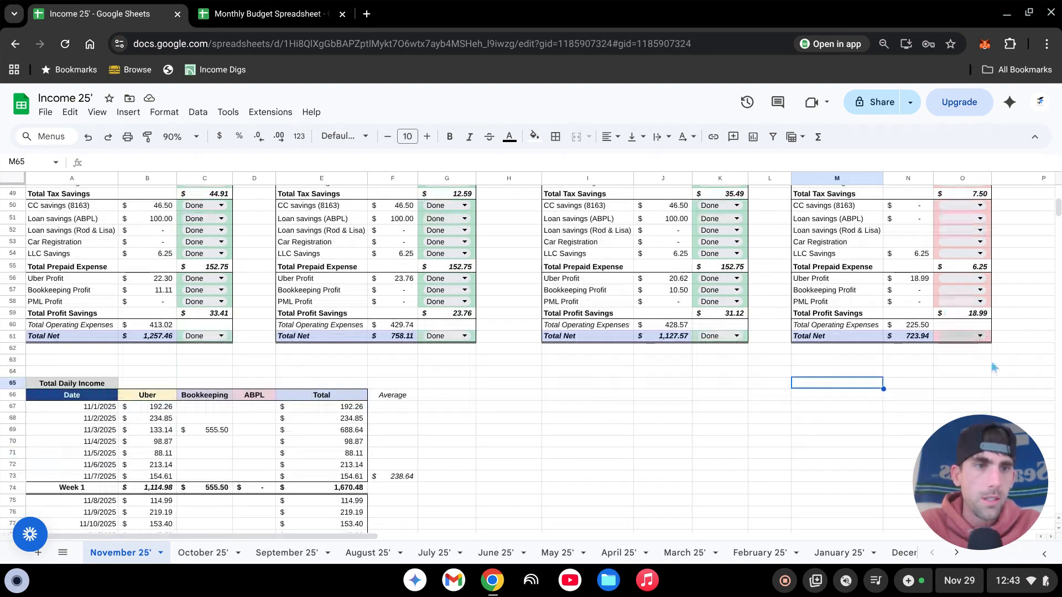
- Clear the Done status from the Week 4 Fuel Savings cell O40
scroll(994, 365, "up", 2)
left_click(980, 228)
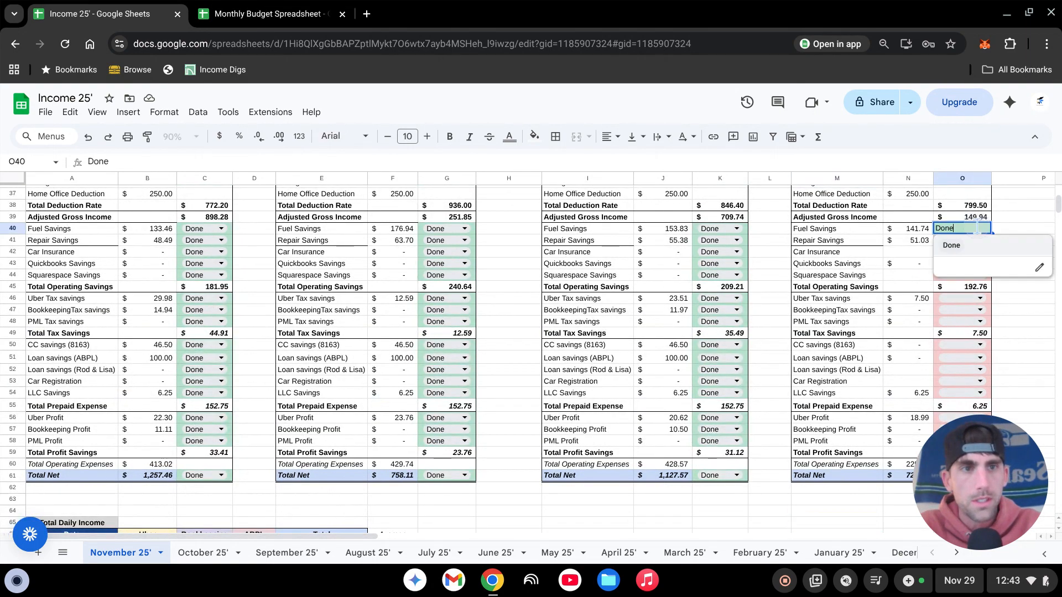
left_click(1012, 219)
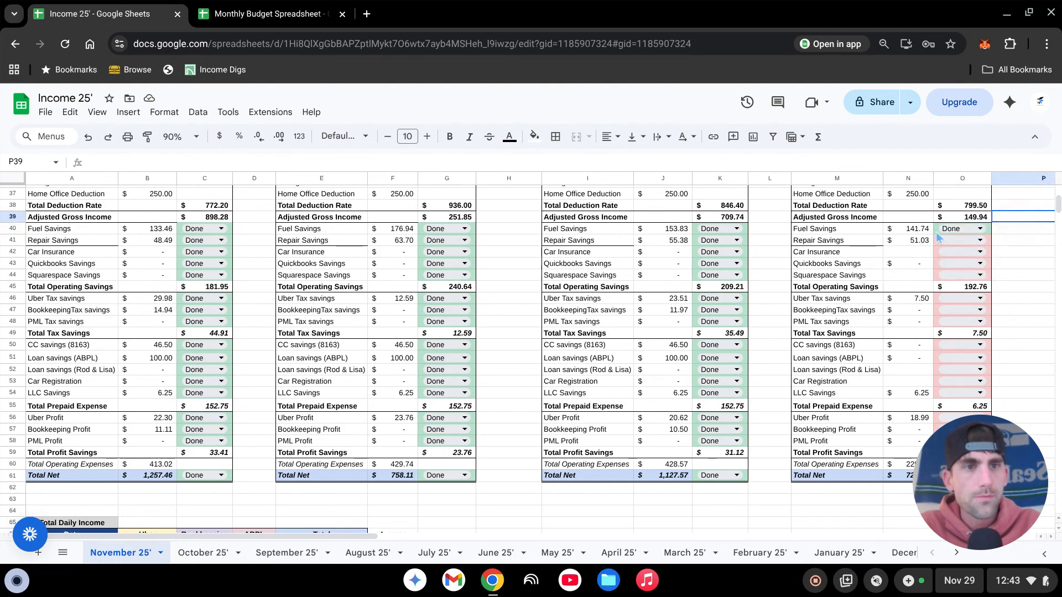
scroll(940, 232, "up", 1)
scroll(948, 310, "down", 1)
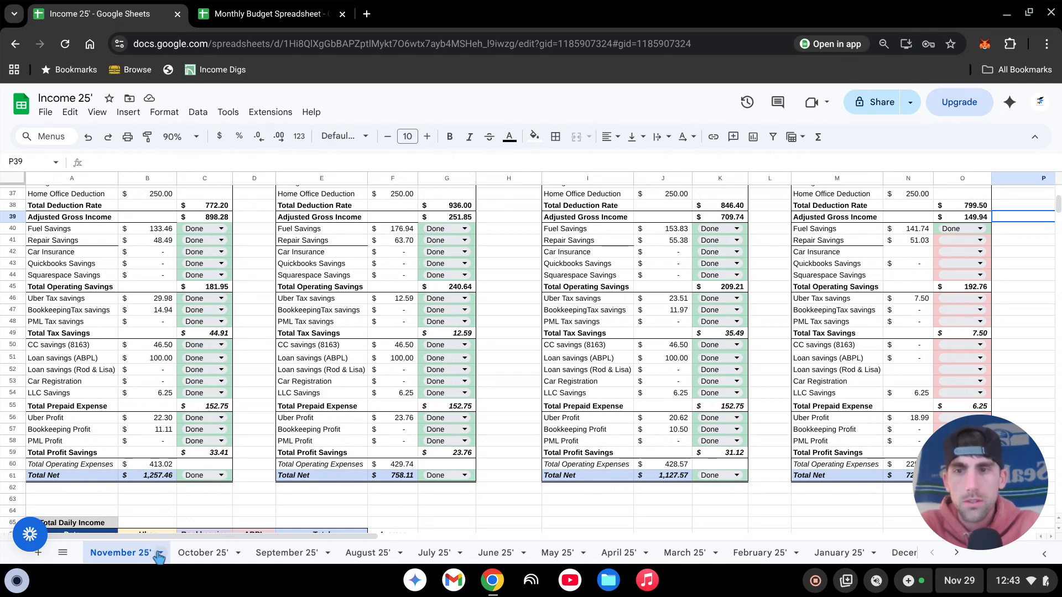
left_click(938, 231)
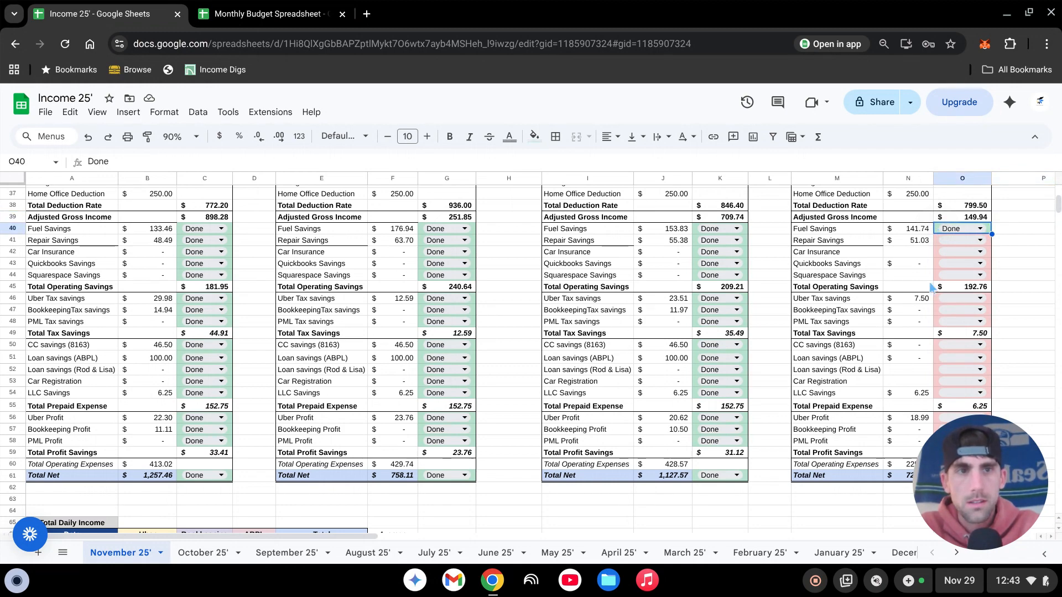
key("Delete")
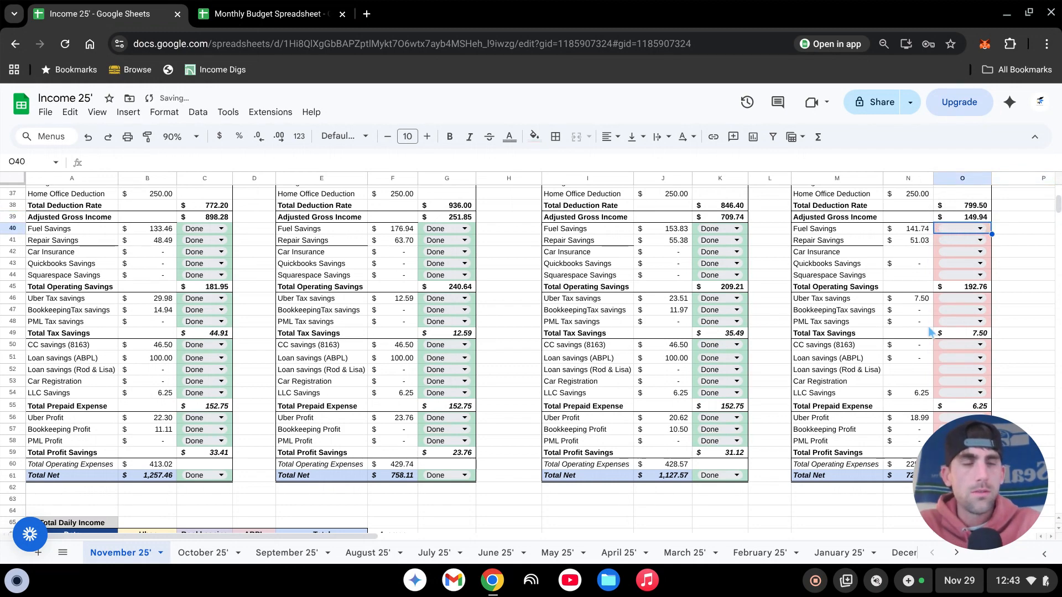
left_click(1040, 299)
- Duplicate the November 25' sheet
scroll(537, 324, "down", 2)
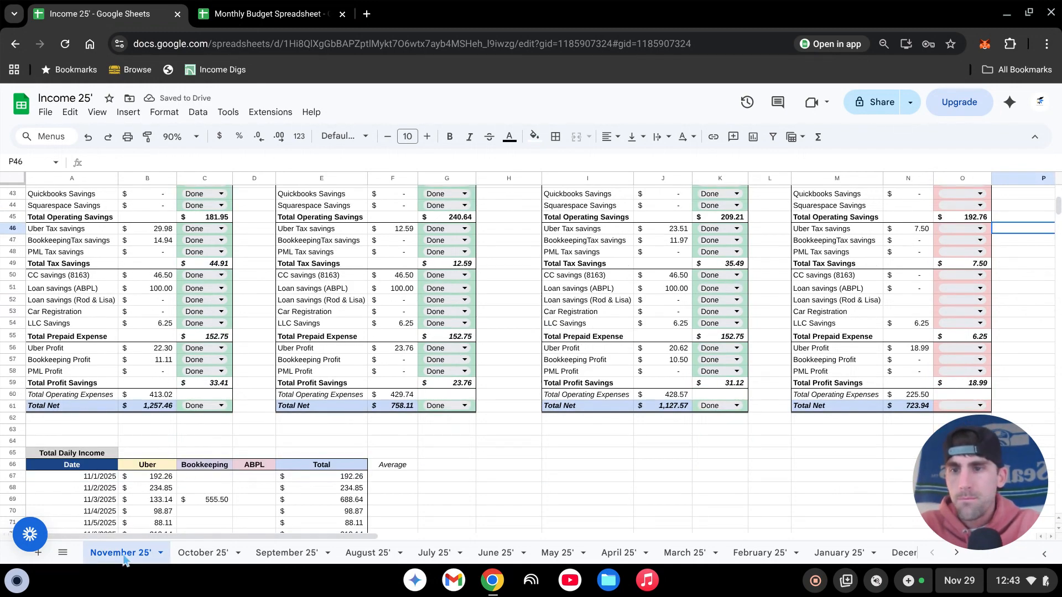
left_click(160, 554)
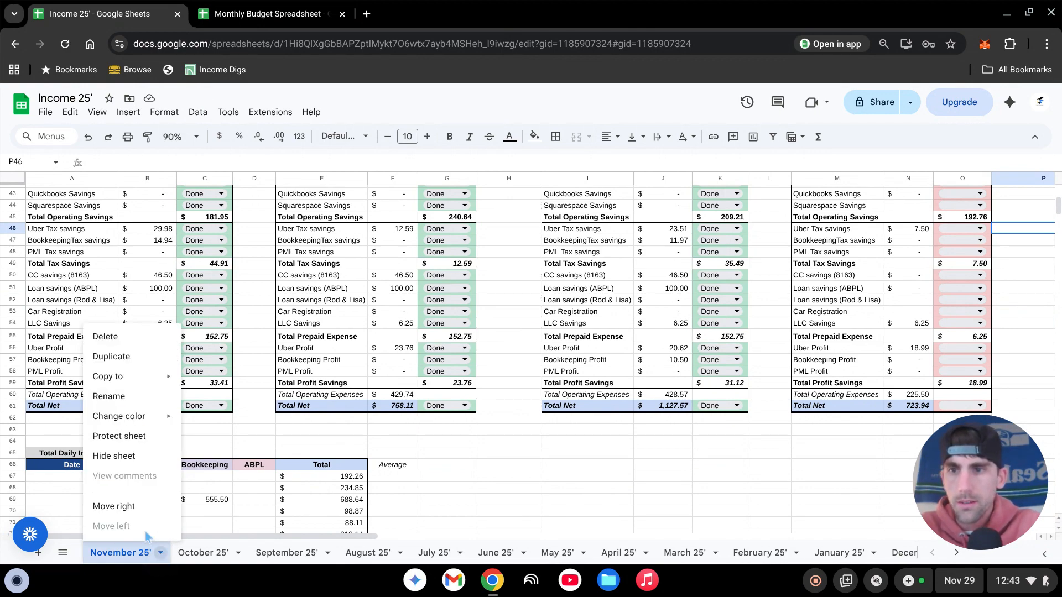
left_click(129, 358)
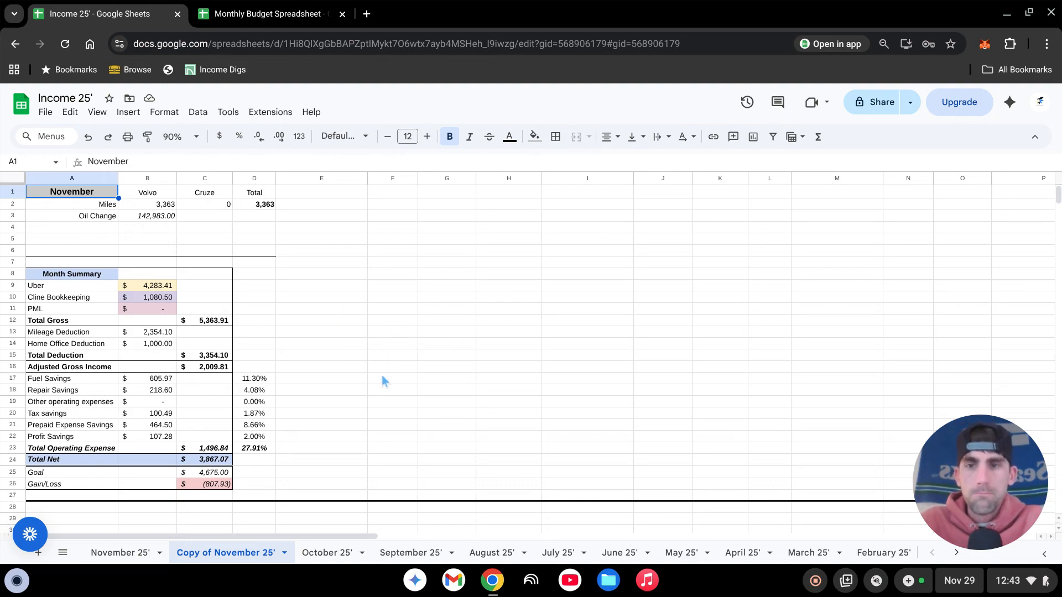
- In the copied sheet's Total Daily Income table, clear the Week 1 Uber and Bookkeeping amounts in B67:C73
scroll(387, 359, "down", 5)
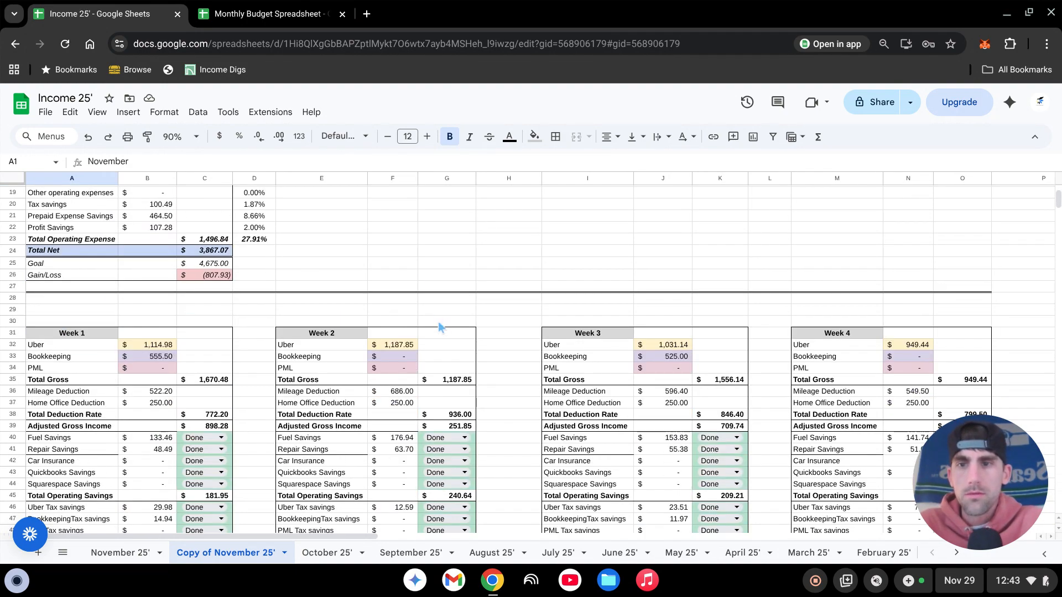
scroll(428, 330, "up", 3)
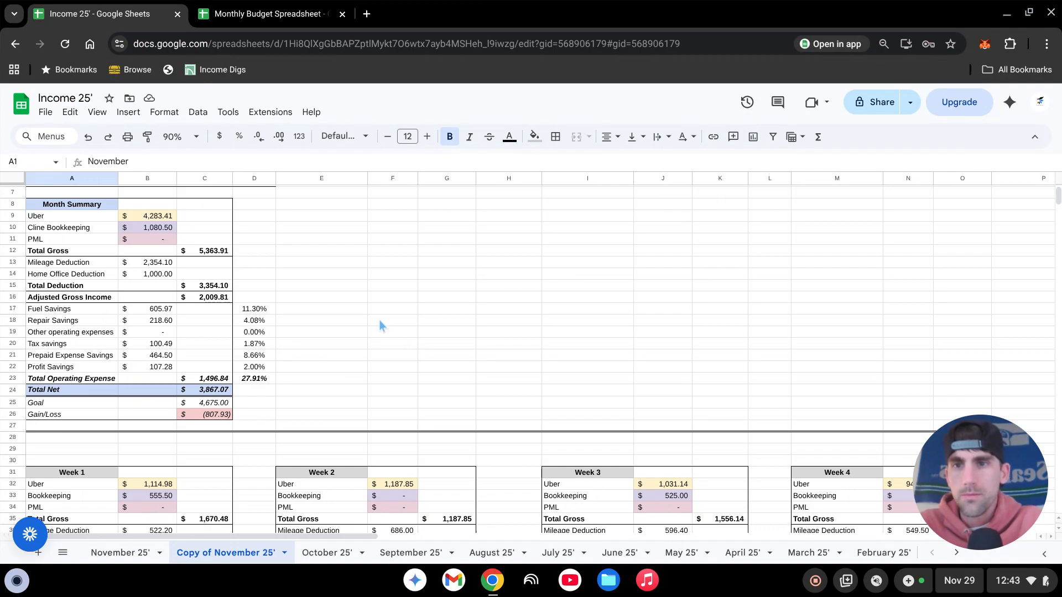
scroll(375, 324, "down", 10)
scroll(374, 314, "down", 3)
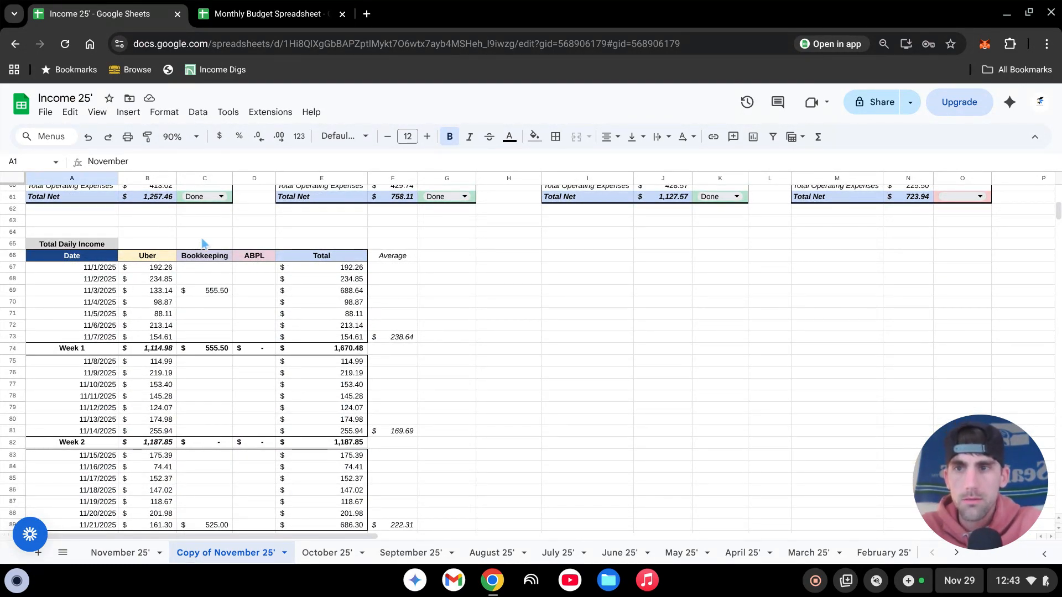
left_click_drag(167, 271, 217, 339)
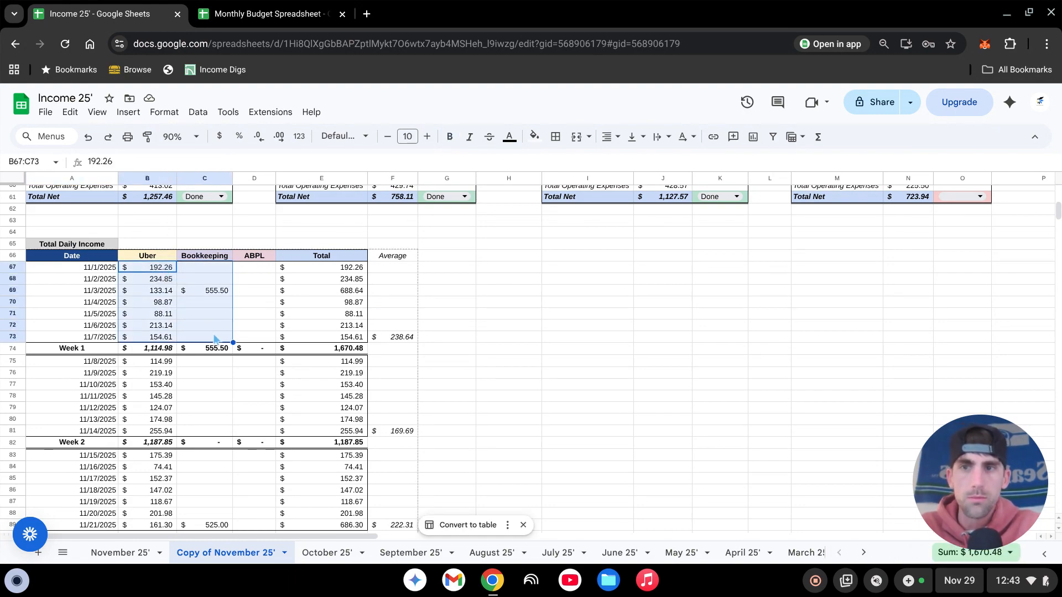
key("Delete")
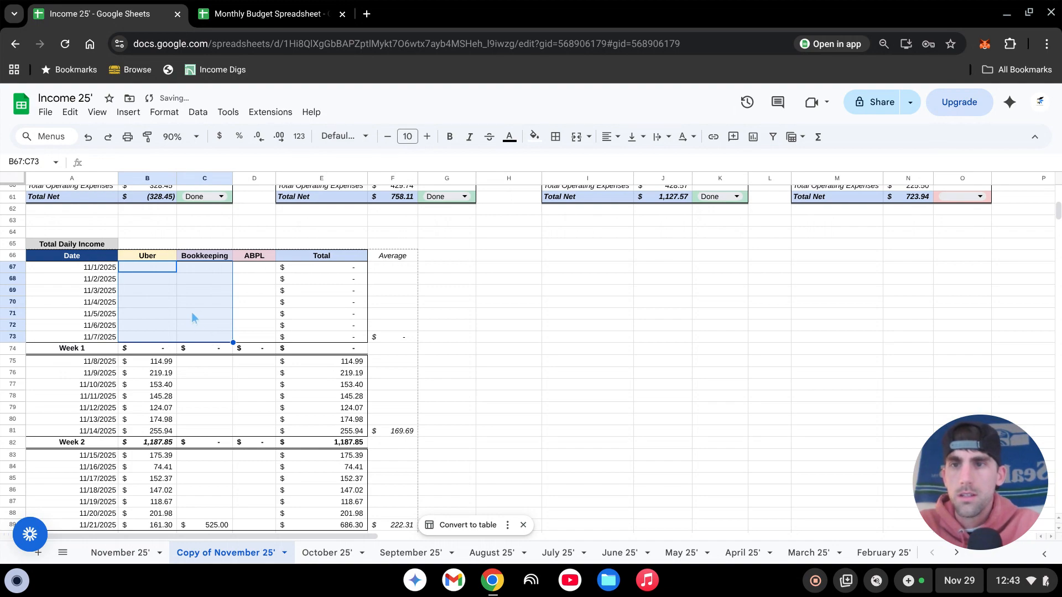
- Clear the Week 2 and Week 3 Uber and Bookkeeping amounts in B75:C81 and B83:C89
scroll(206, 290, "down", 2)
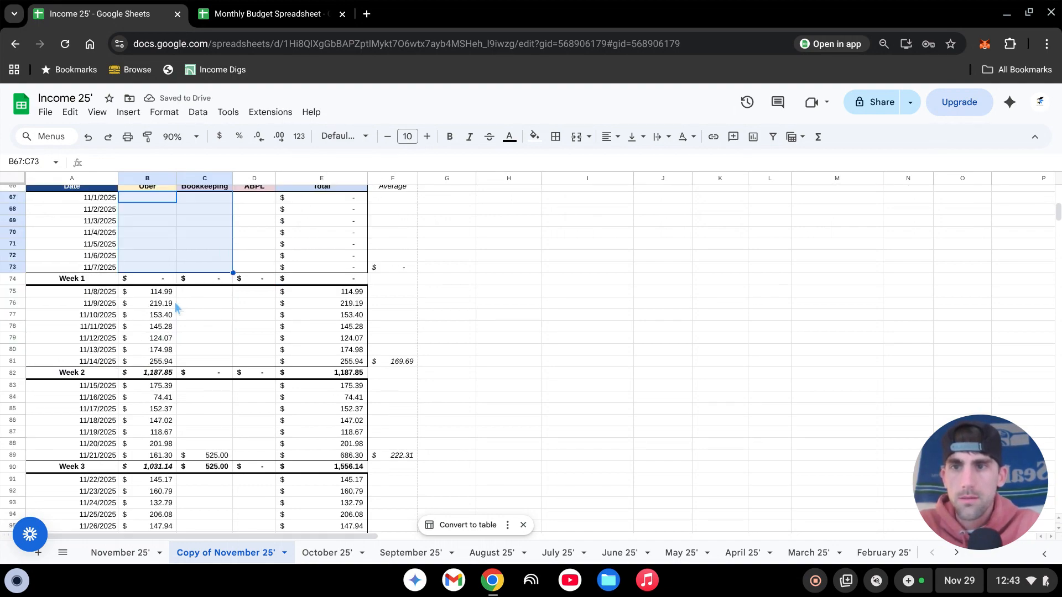
left_click_drag(166, 292, 166, 303)
left_click_drag(182, 339, 199, 366)
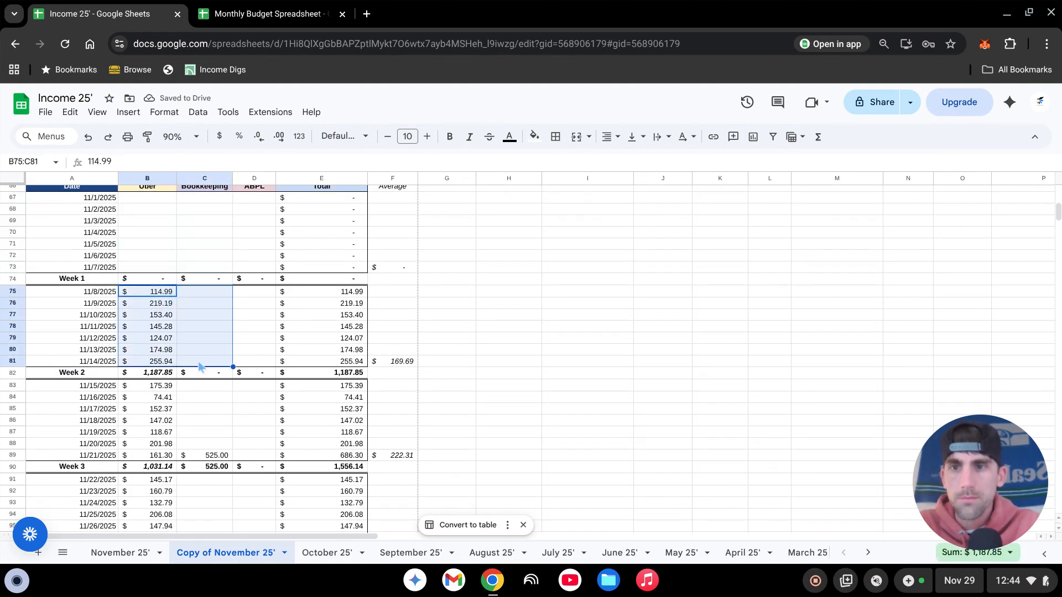
key("Delete")
scroll(203, 360, "down", 2)
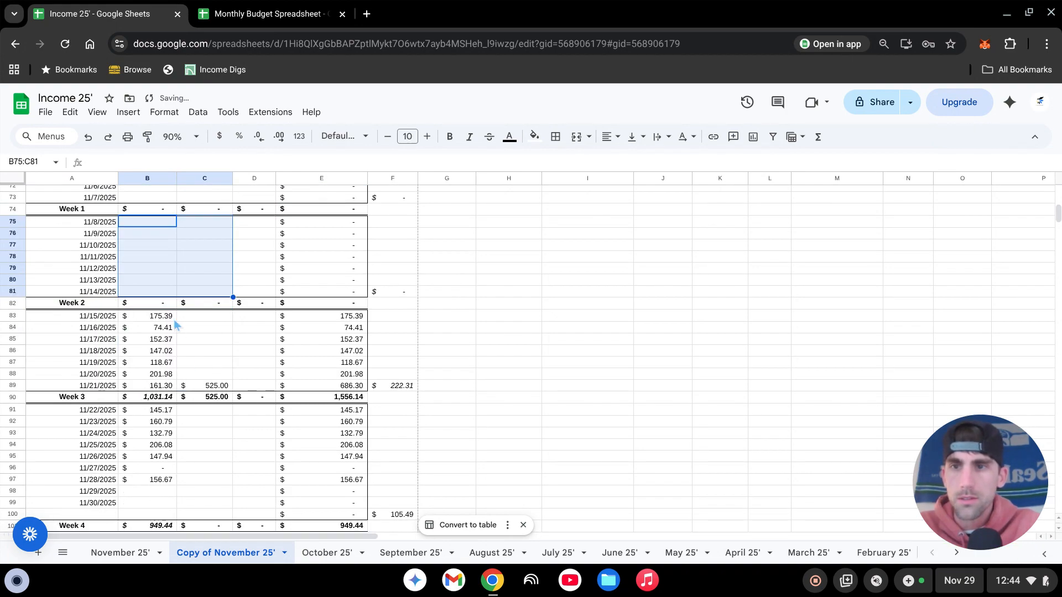
left_click(166, 316)
left_click_drag(183, 342, 220, 387)
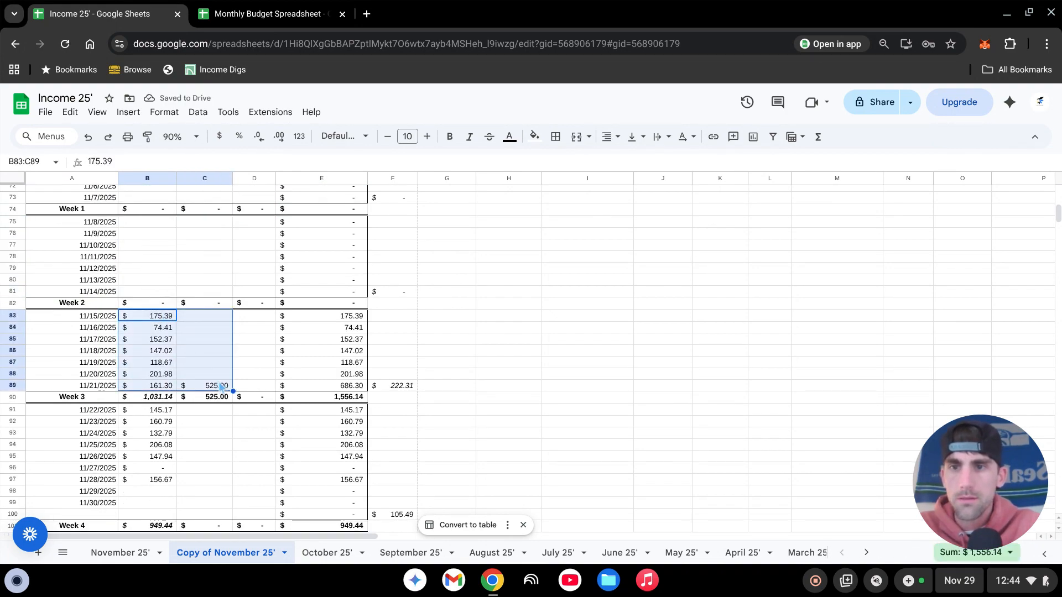
key("Delete")
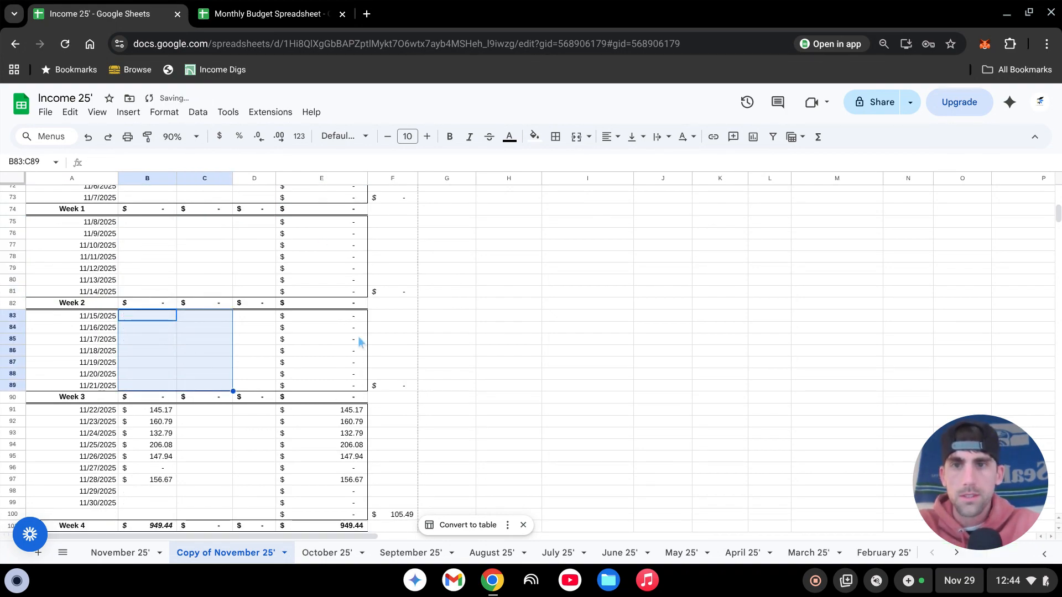
- Clear B90:D99, covering the Week 3 total row and the Week 4 daily income entries
scroll(203, 452, "down", 2)
left_click_drag(147, 327, 239, 440)
key("Delete")
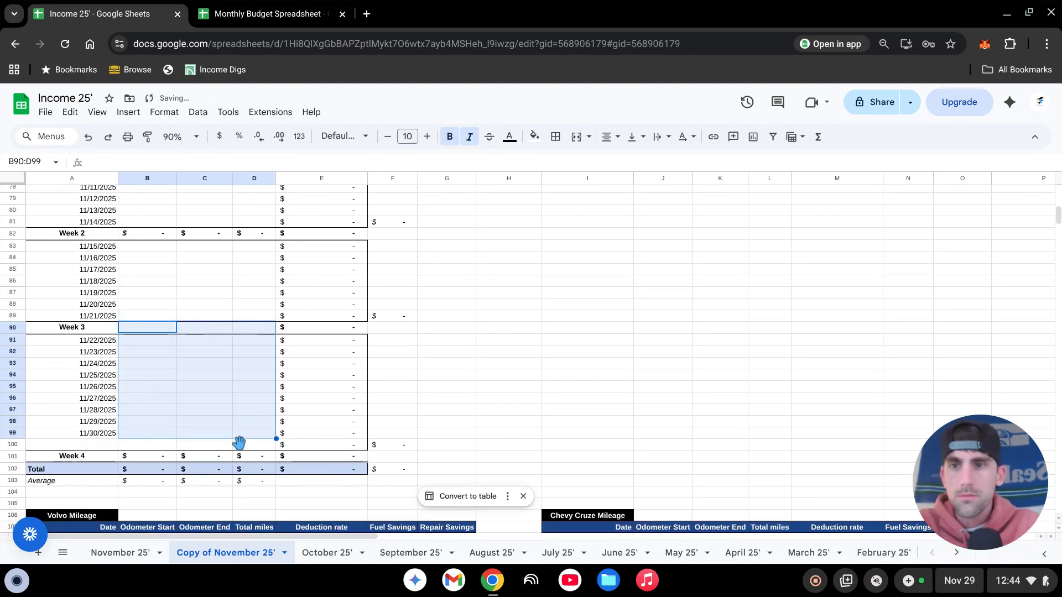
scroll(282, 360, "up", 2)
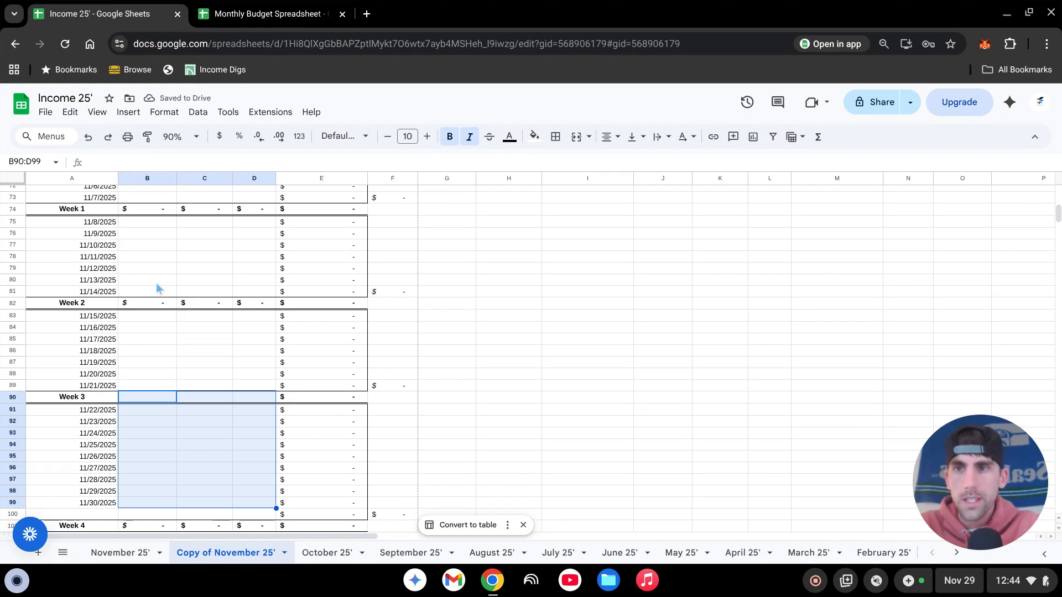
- Clear the Week 1 Odometer Start and Odometer End readings in B108:C114 of the Volvo Mileage table
scroll(161, 283, "down", 8)
scroll(251, 271, "down", 2)
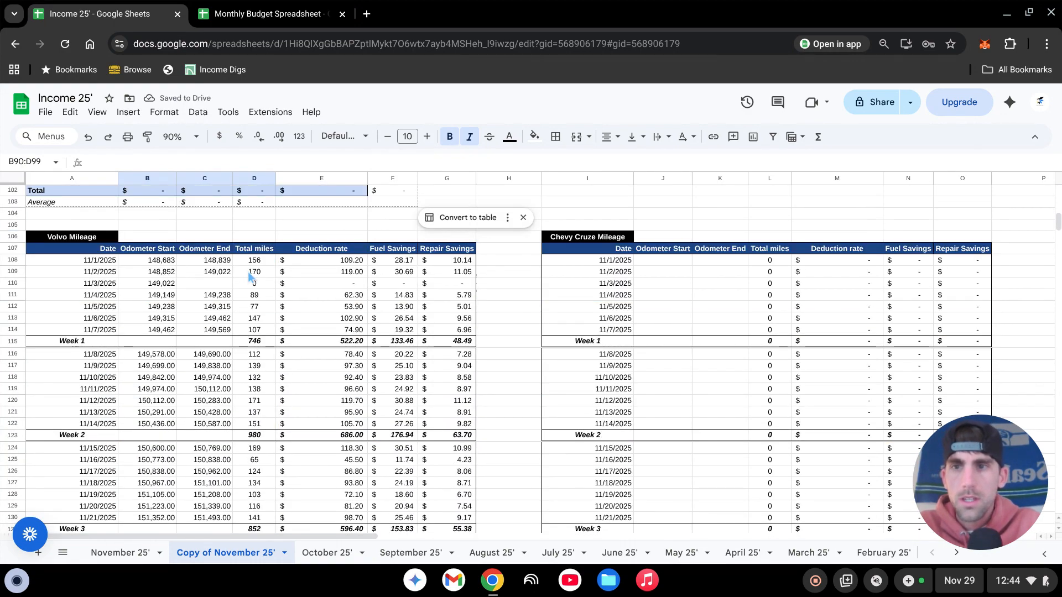
left_click(161, 261)
left_click_drag(178, 270, 216, 330)
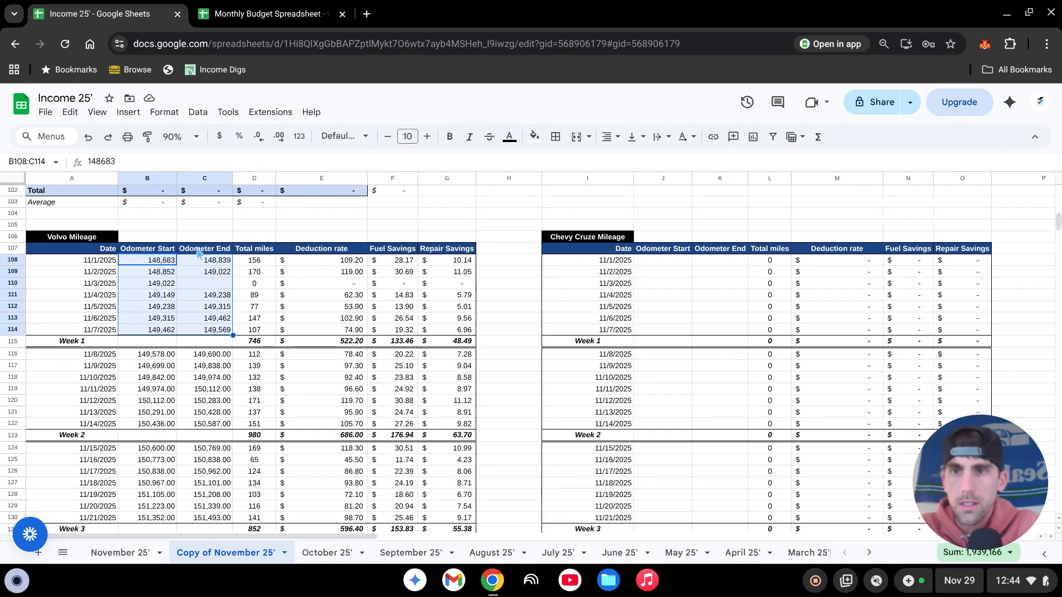
key("Delete")
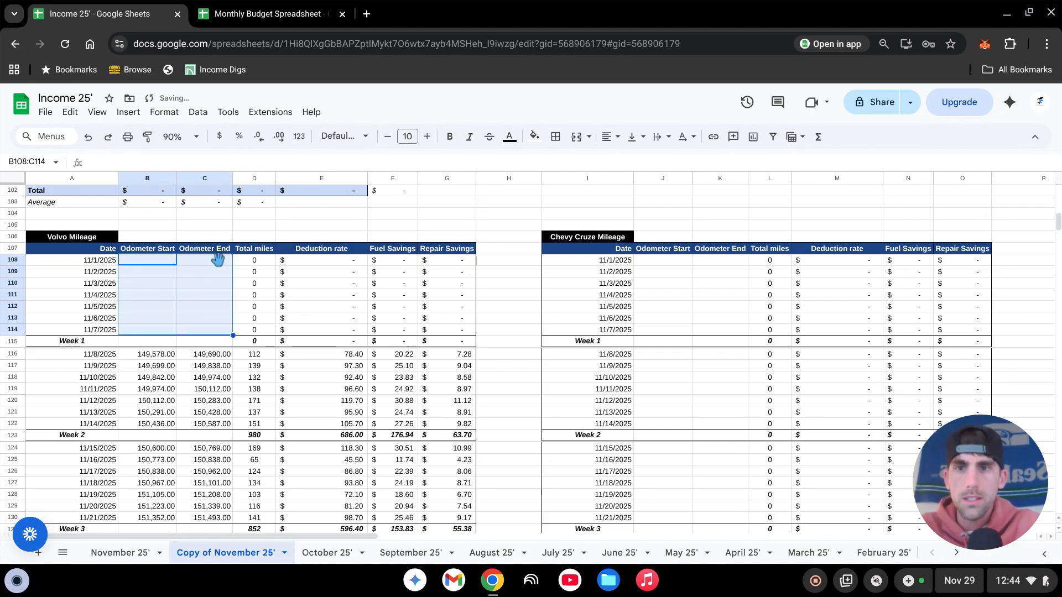
- Clear the Week 2, Week 3 and Week 4 Odometer Start and End readings in B116:C122, B124:C130 and B132:C139 of the Volvo Mileage table
scroll(418, 295, "down", 2)
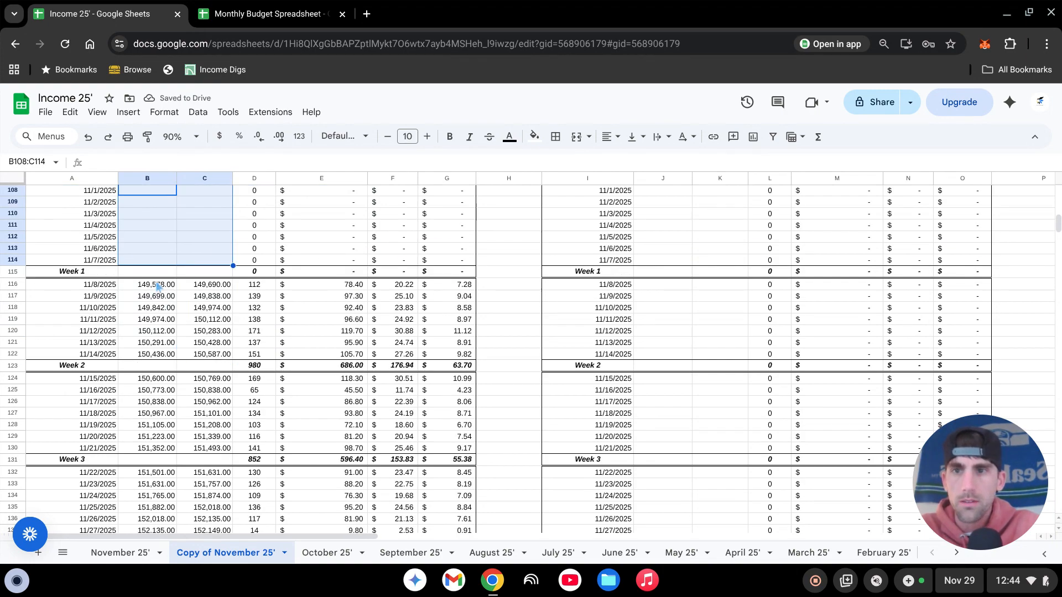
left_click_drag(156, 285, 221, 360)
key("Delete")
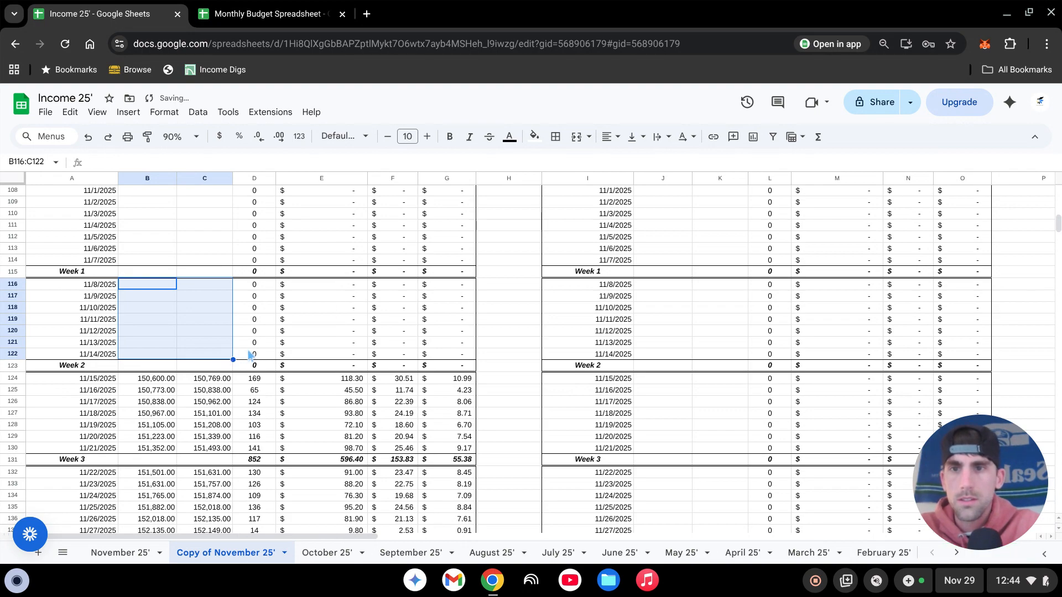
scroll(346, 300, "down", 2)
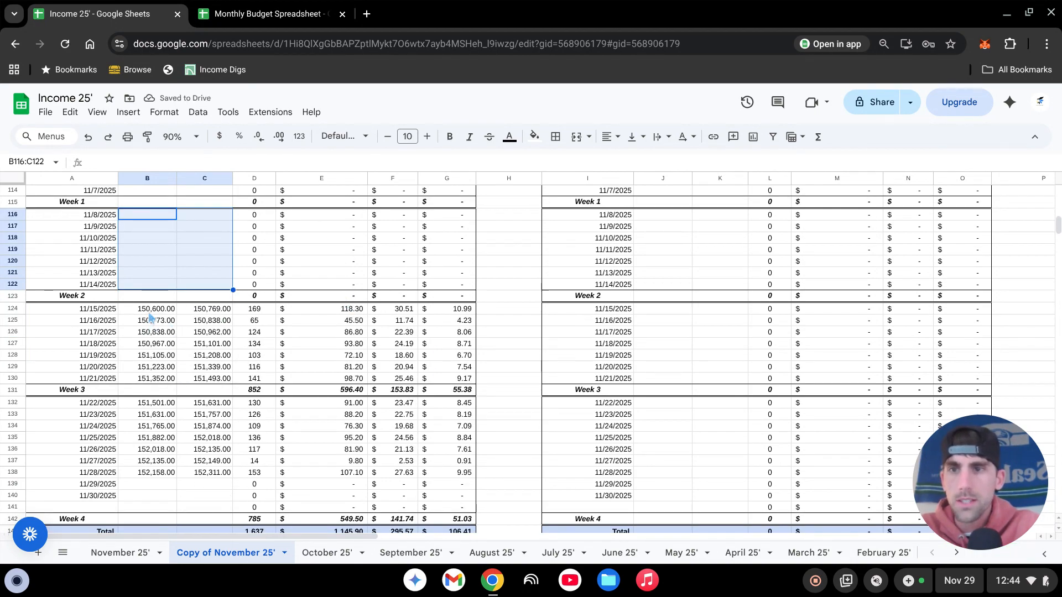
left_click_drag(154, 309, 206, 383)
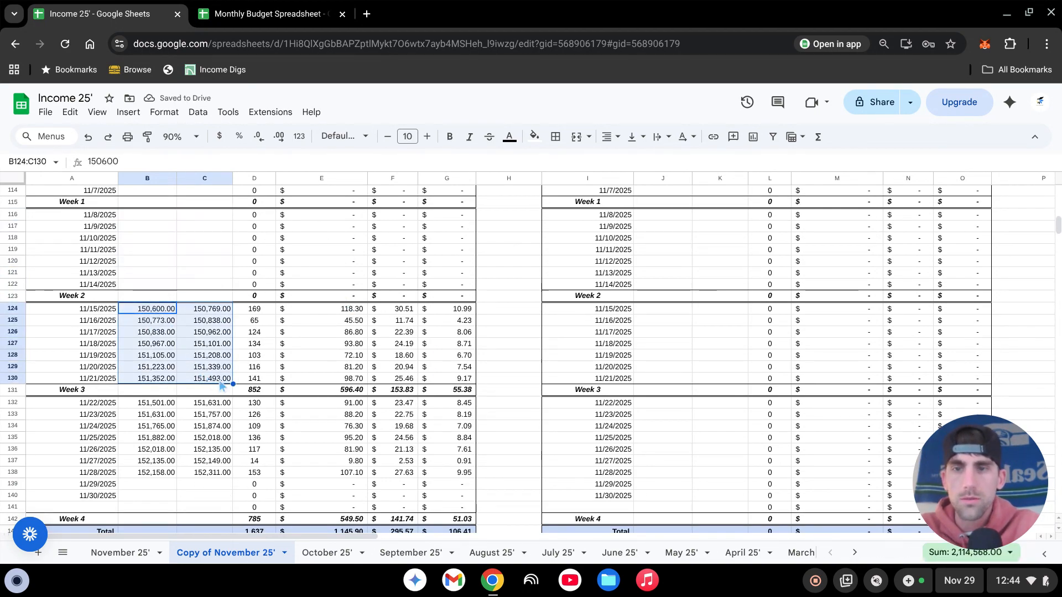
key("Delete")
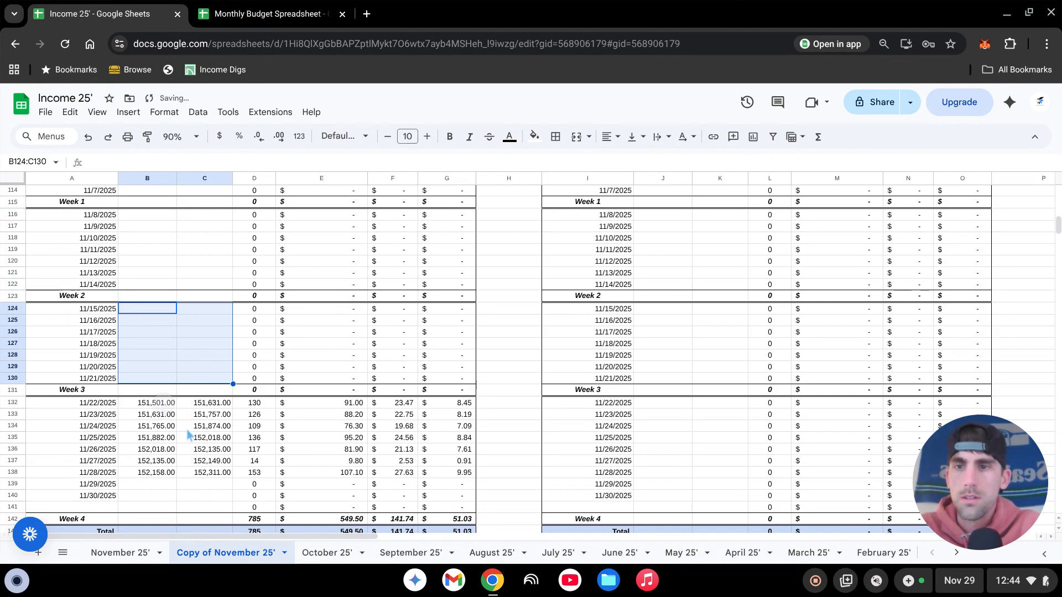
left_click_drag(160, 402, 212, 491)
key("Delete")
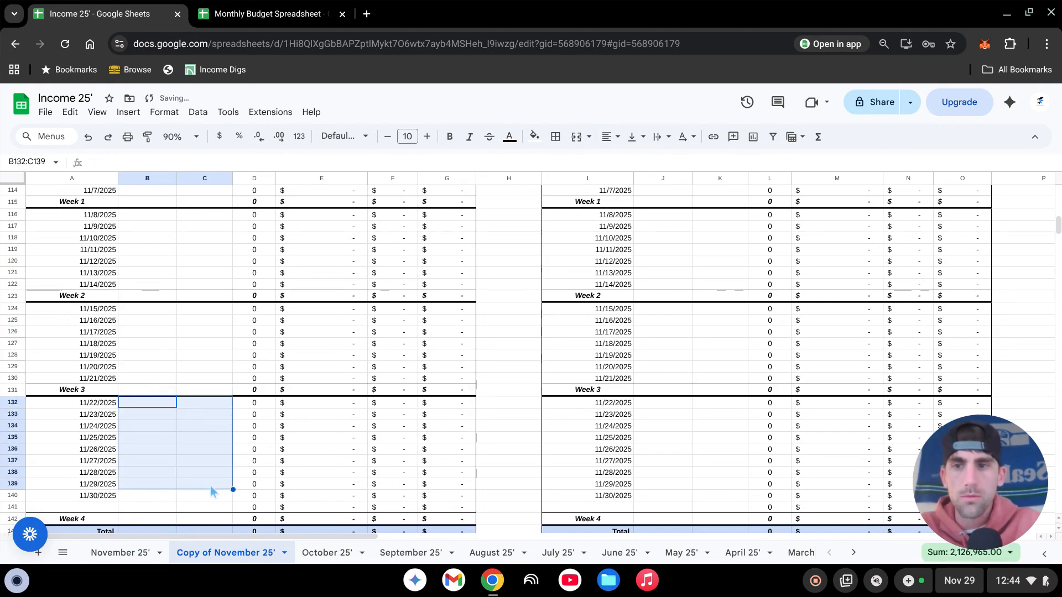
- Clear the Week 1 CC savings and Loan savings (ABPL) amounts in B50 and B51
scroll(324, 422, "up", 8)
scroll(324, 422, "up", 12)
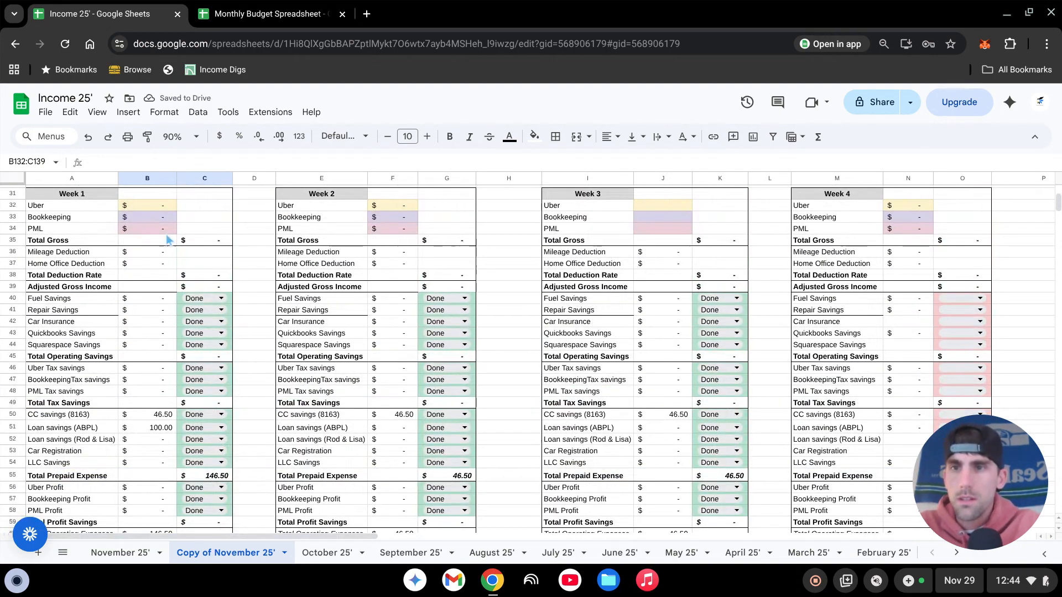
scroll(160, 475, "down", 2)
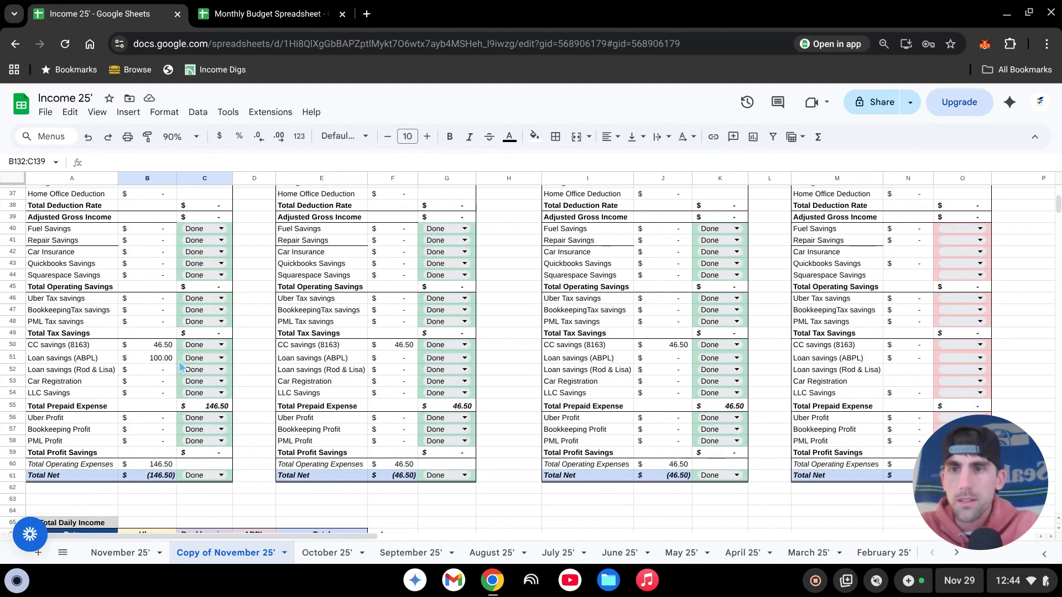
left_click(151, 349)
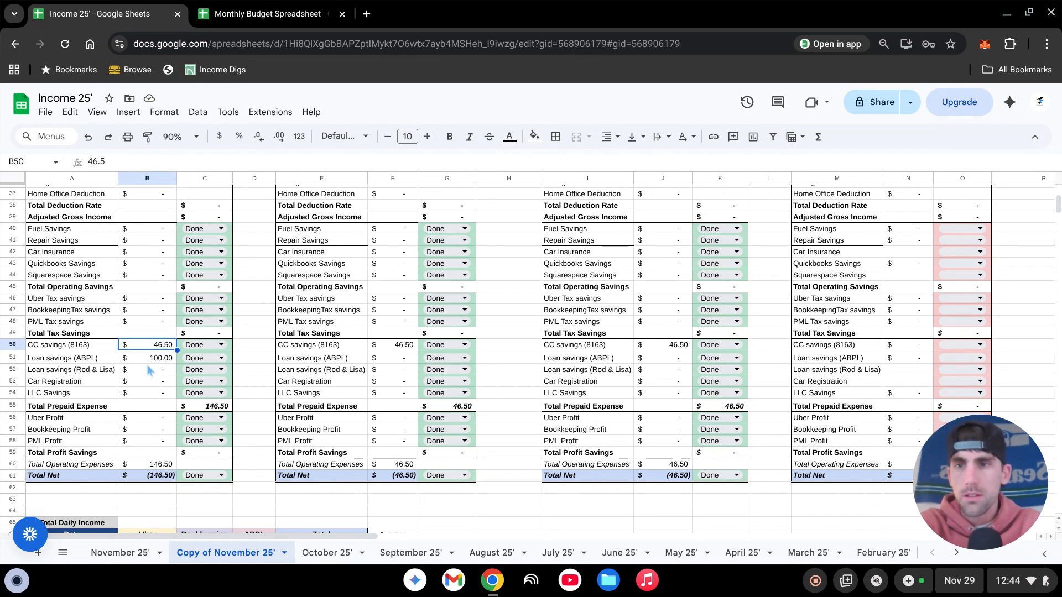
key("Delete")
left_click(162, 362)
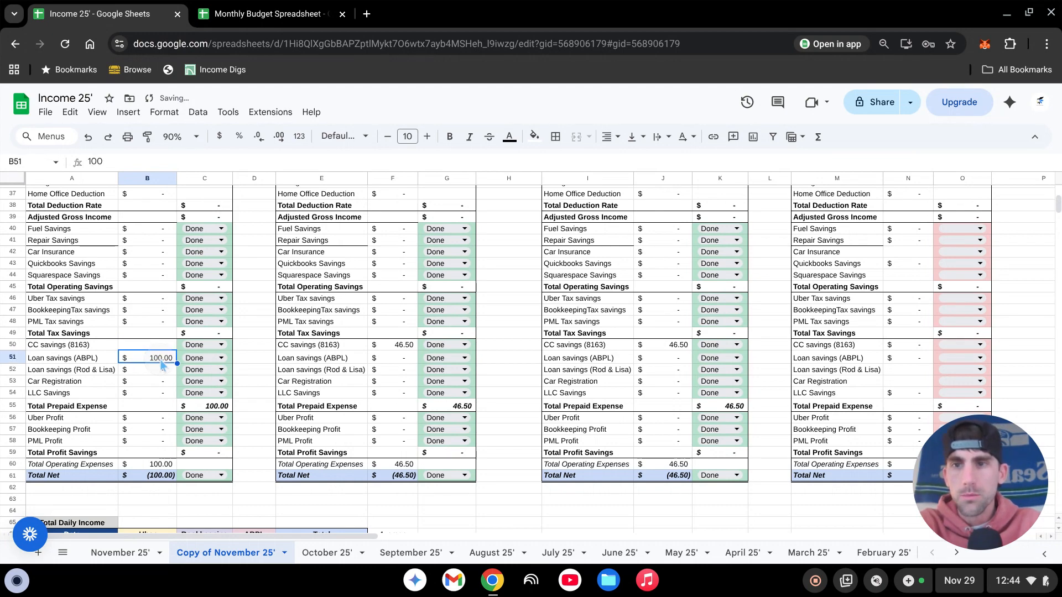
key("Delete")
- Clear the Week 2 and Week 3 CC savings amounts in F50 and J50
left_click(406, 348)
key("Delete")
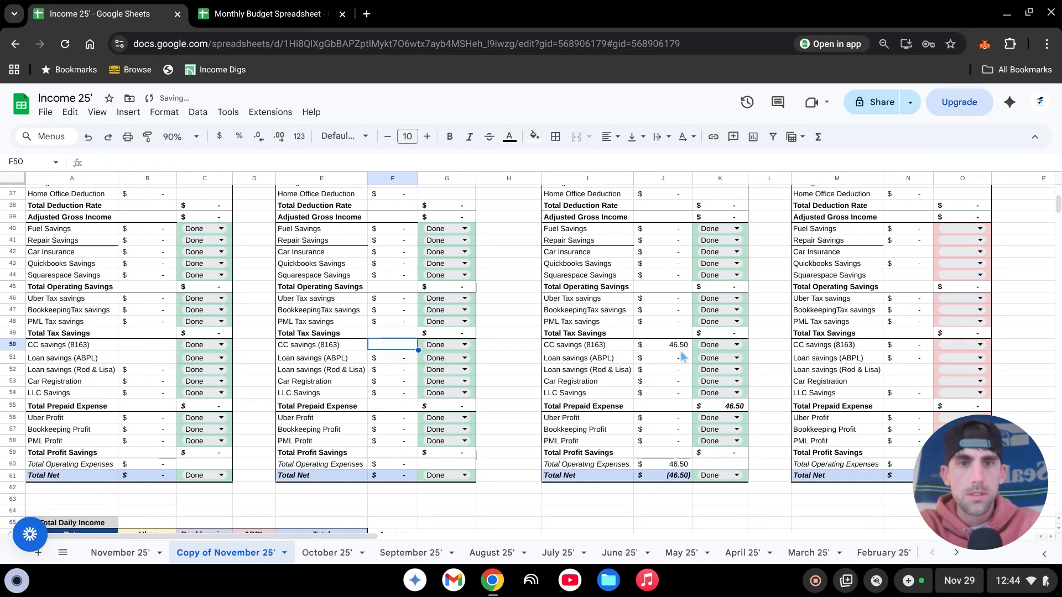
left_click(672, 348)
key("Delete")
scroll(609, 382, "down", 2)
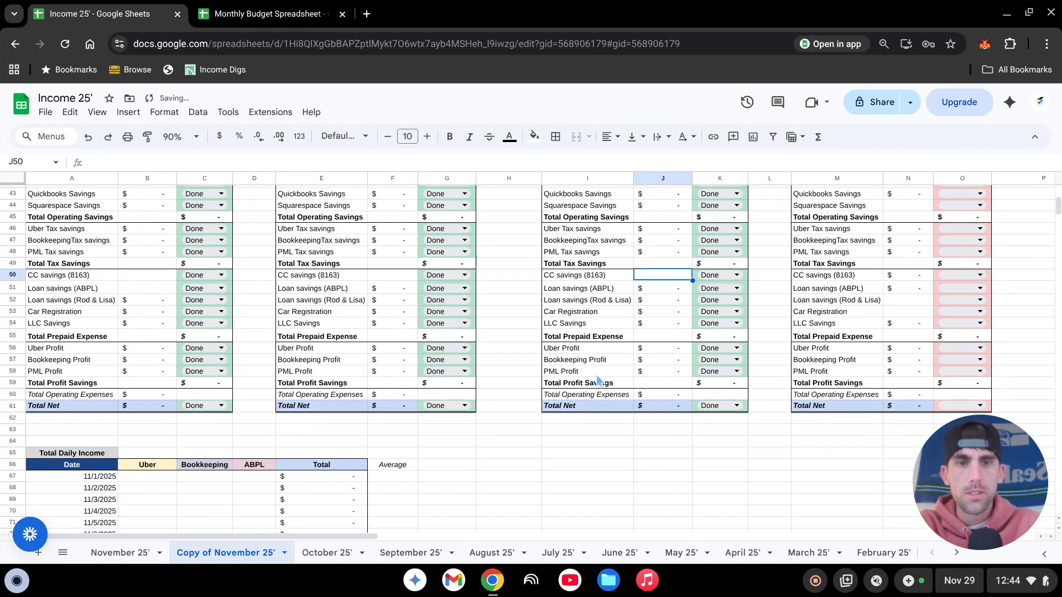
- Clear the Week 1 Done statuses for the operating savings in C40:C44 and the tax savings in C46:C48
scroll(581, 382, "up", 4)
scroll(358, 355, "up", 8)
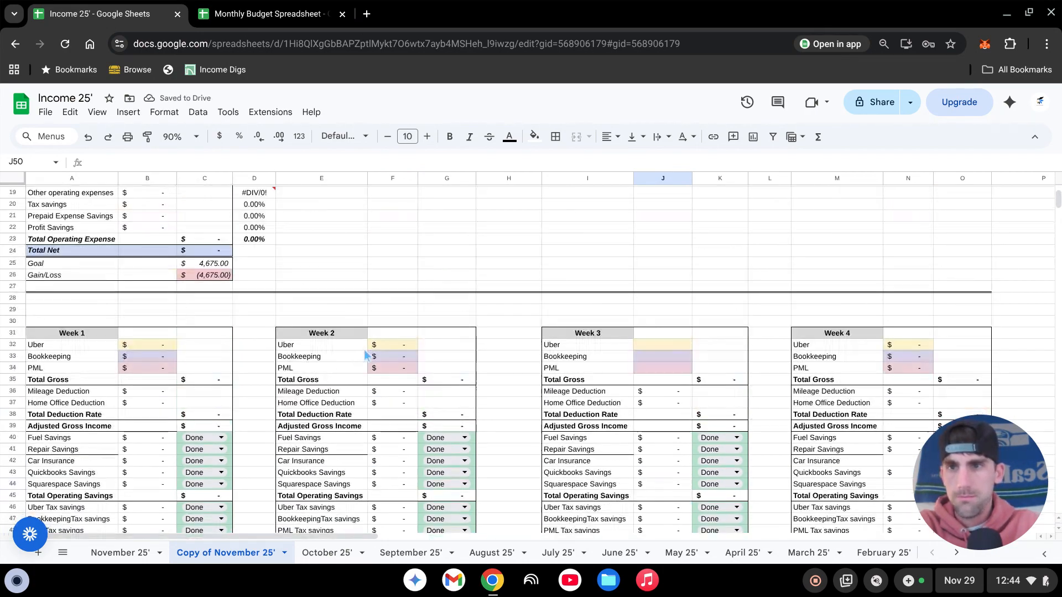
scroll(376, 343, "down", 10)
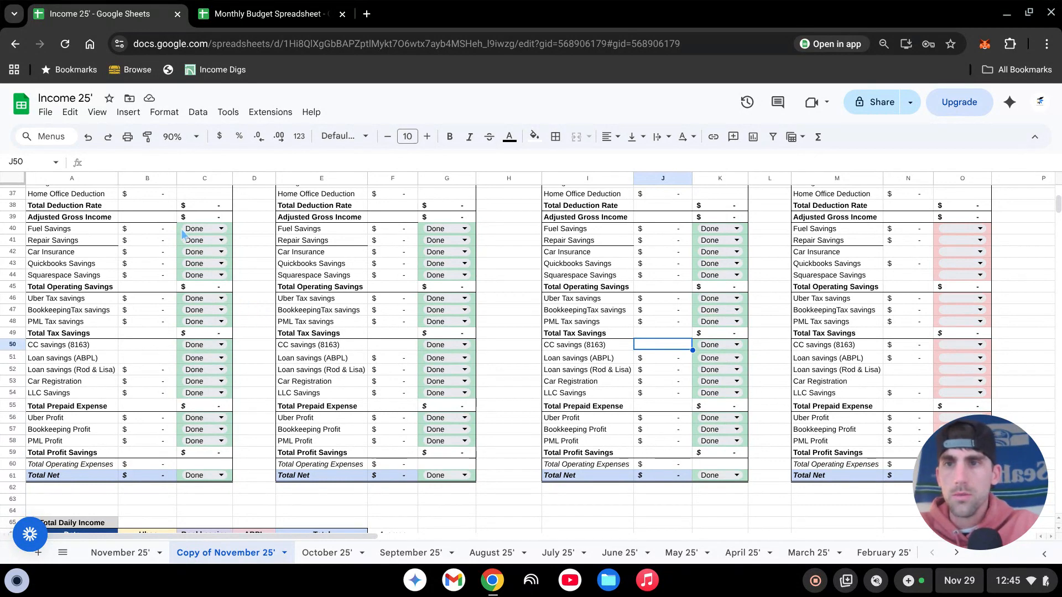
left_click_drag(181, 230, 184, 280)
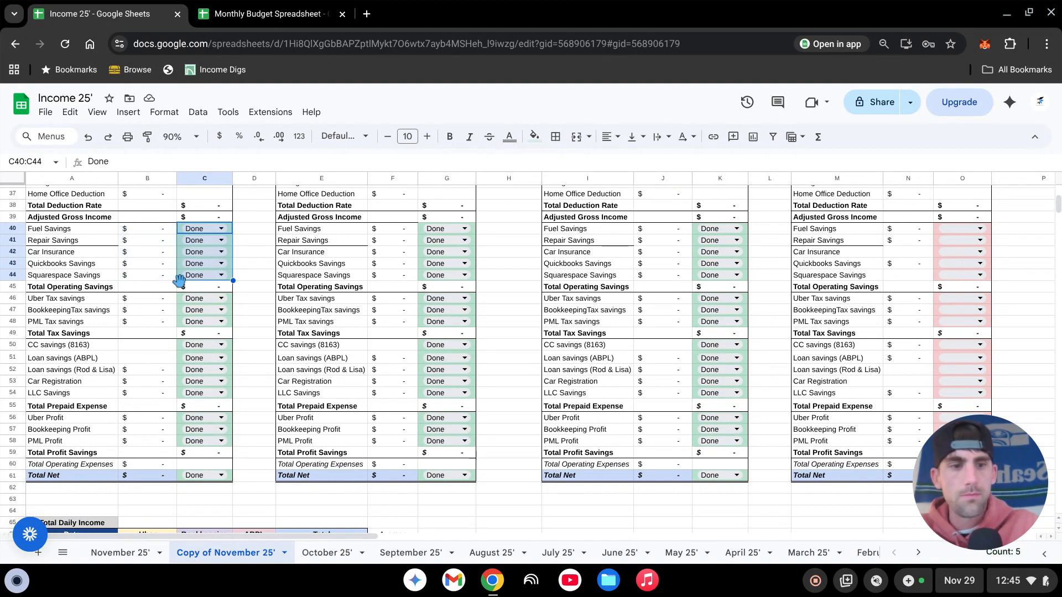
key("Delete")
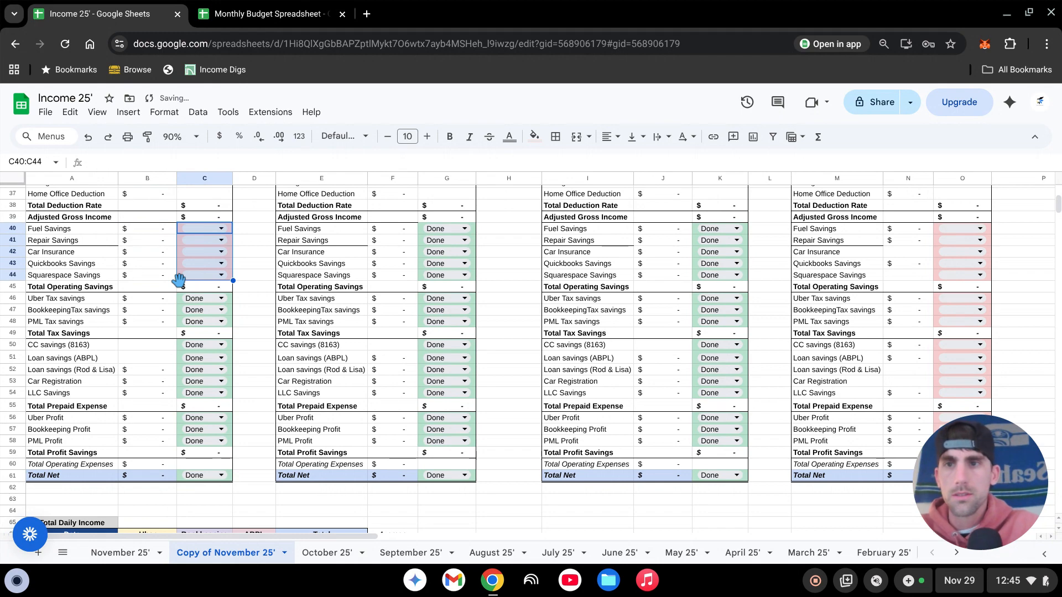
left_click(255, 266)
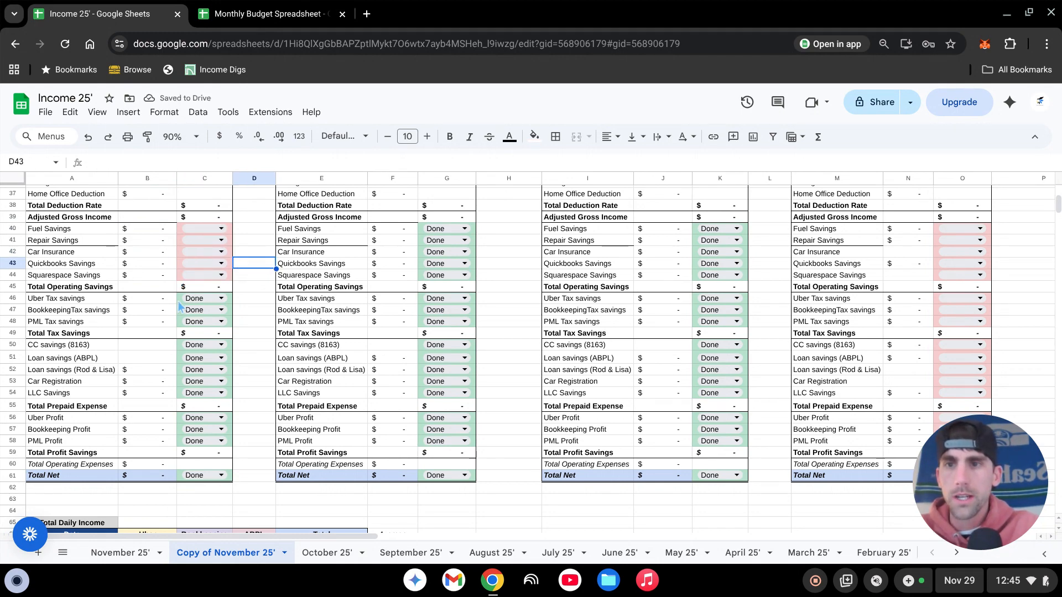
left_click_drag(179, 303, 187, 331)
key("Delete")
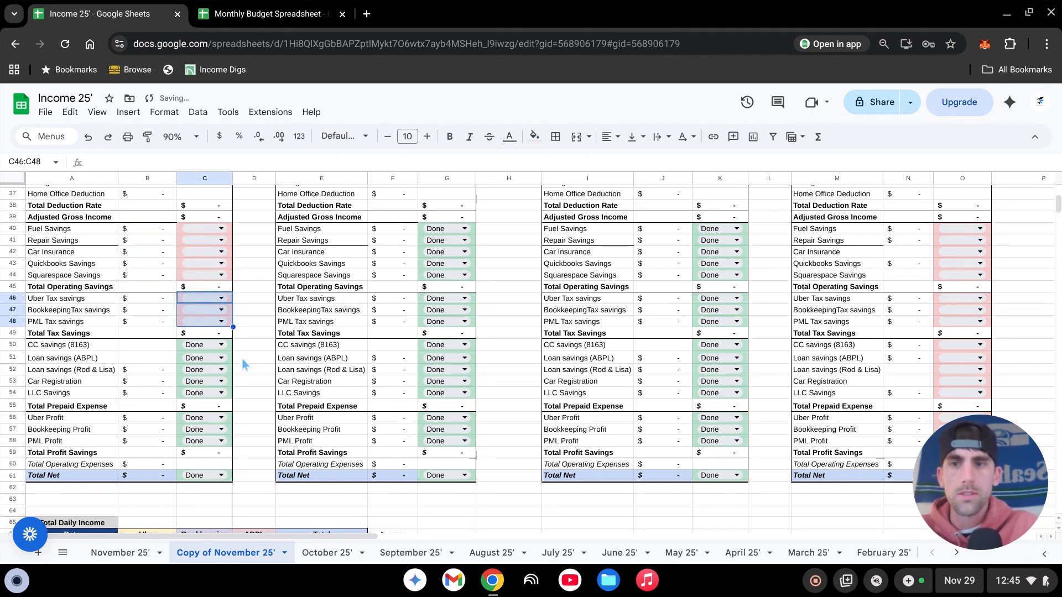
- Switch to the November 25' sheet and examine its weekly breakdowns and Month Summary
scroll(469, 432, "down", 4)
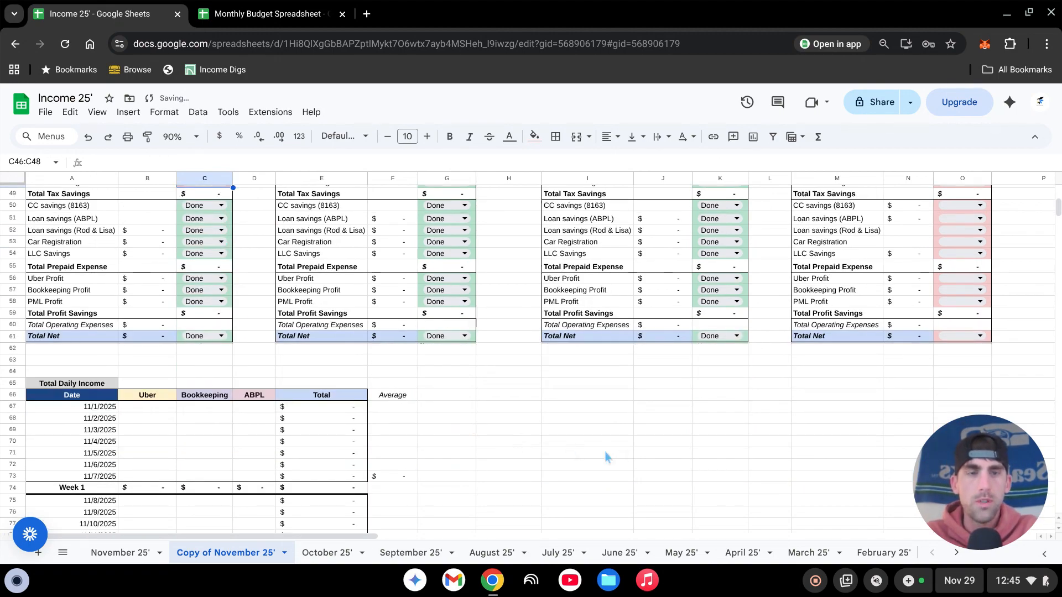
scroll(495, 452, "up", 15)
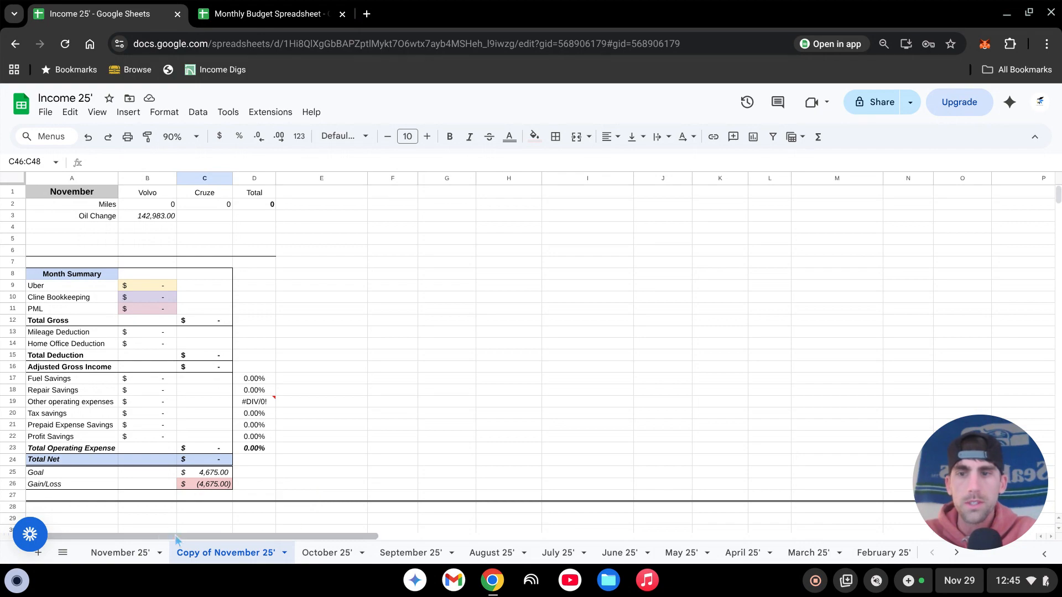
left_click(122, 553)
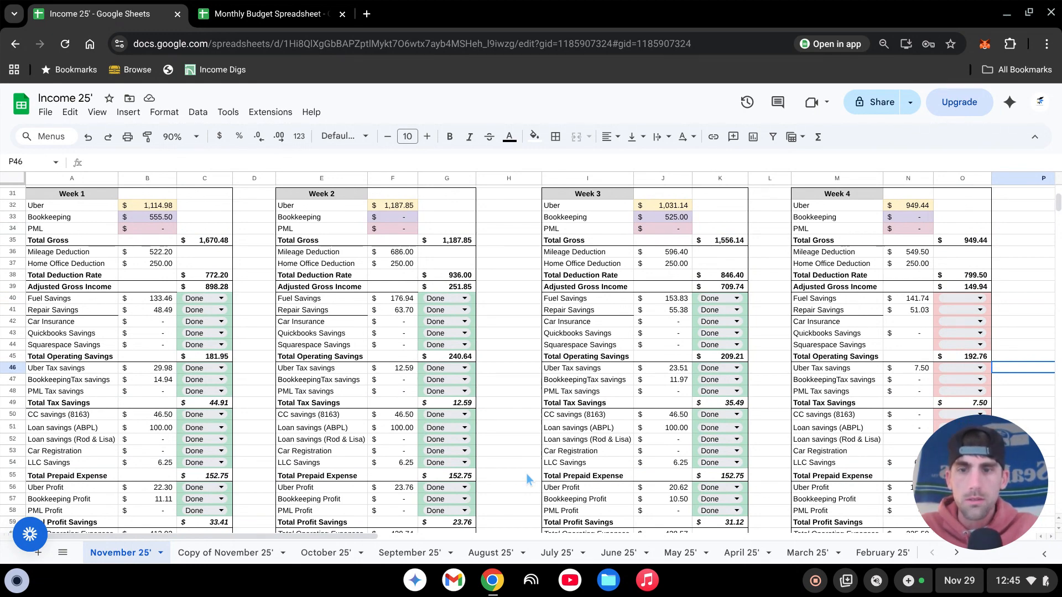
left_click(498, 393)
left_click(523, 429)
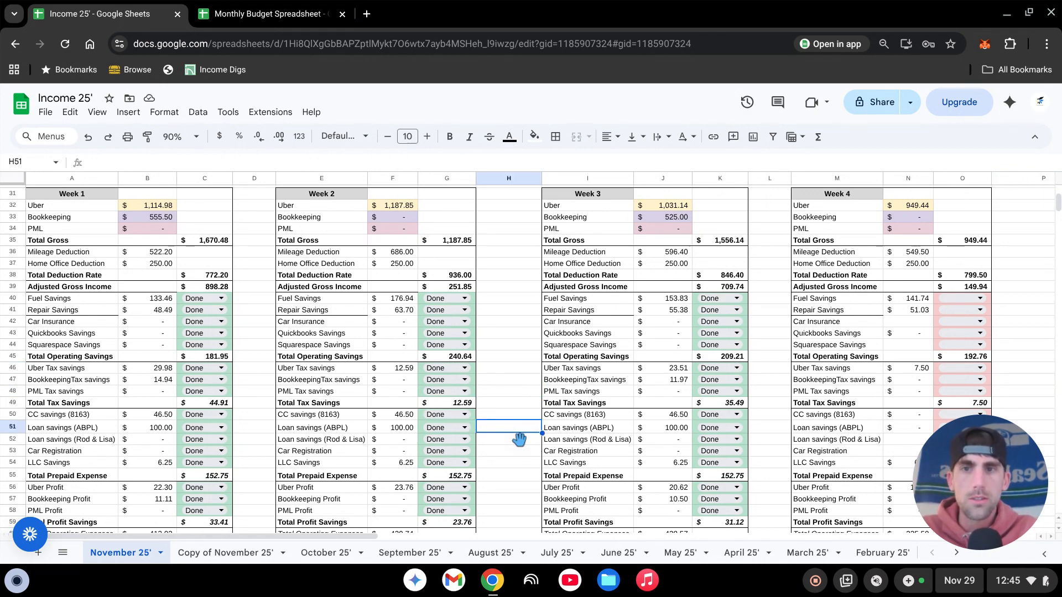
scroll(266, 343, "down", 2)
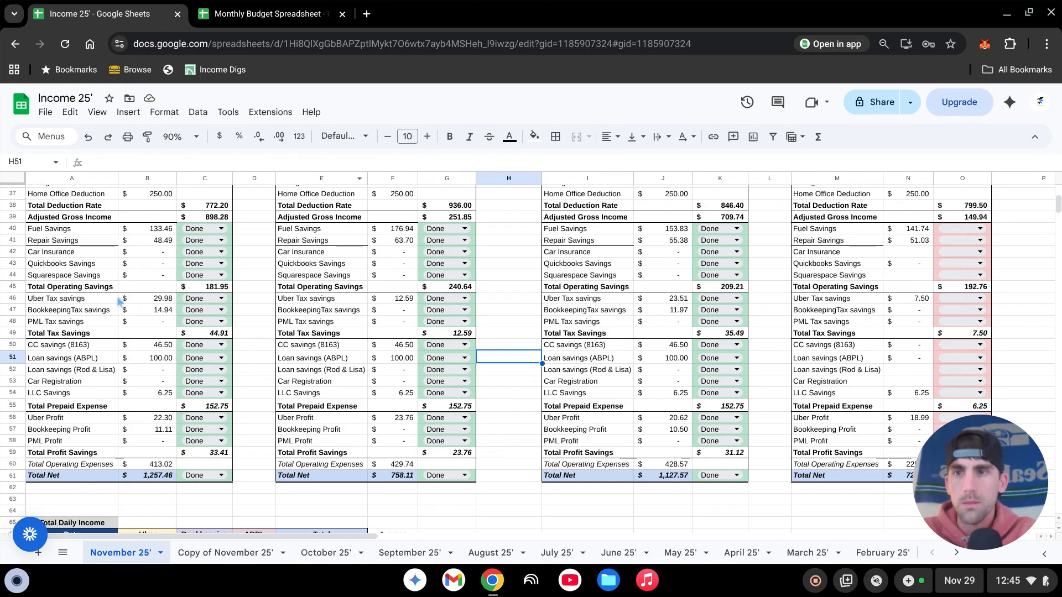
scroll(260, 437, "up", 6)
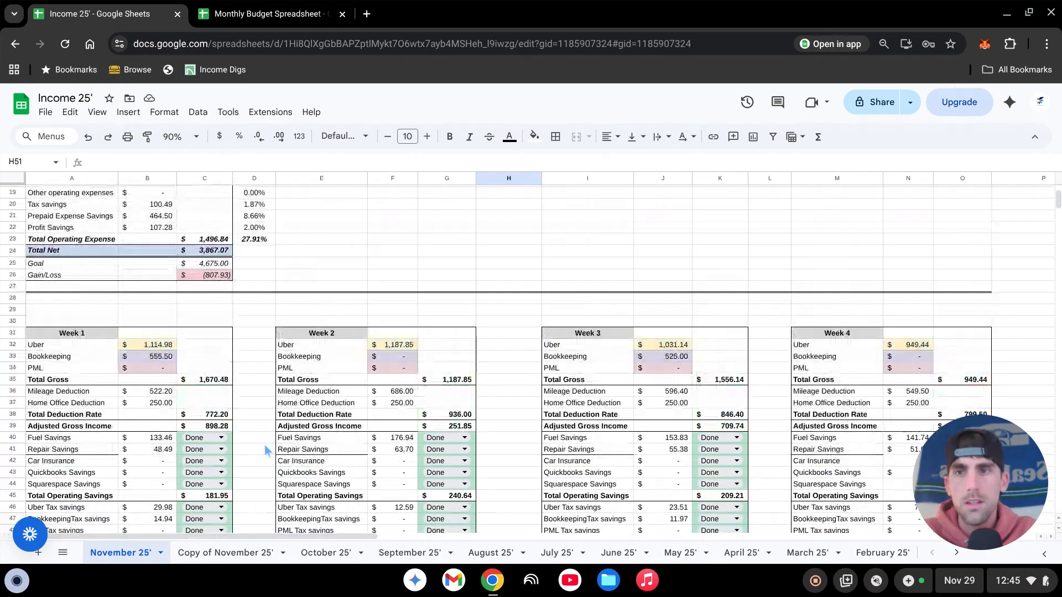
scroll(266, 451, "up", 2)
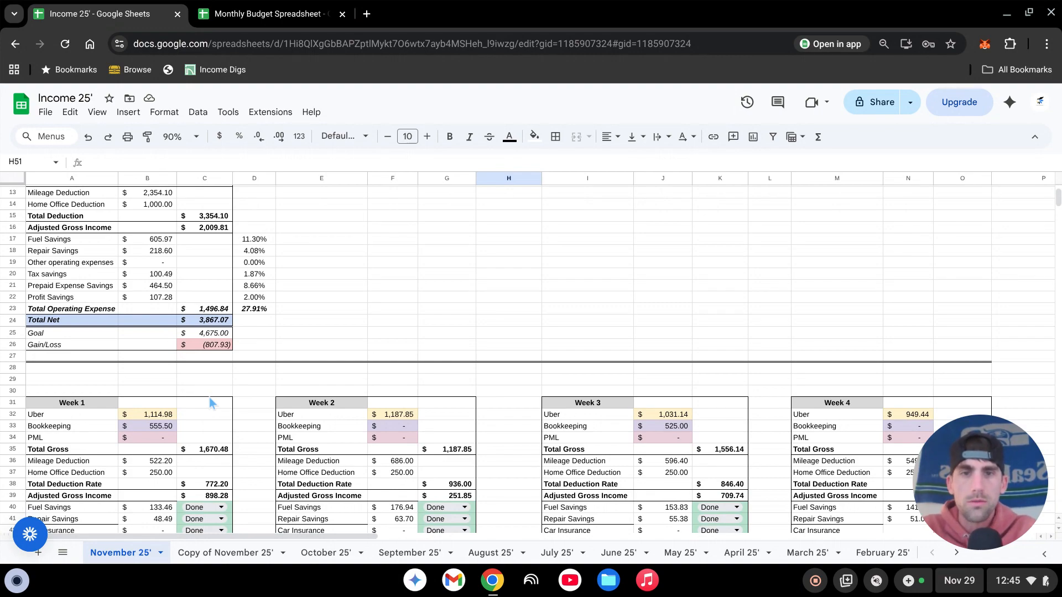
scroll(439, 331, "up", 2)
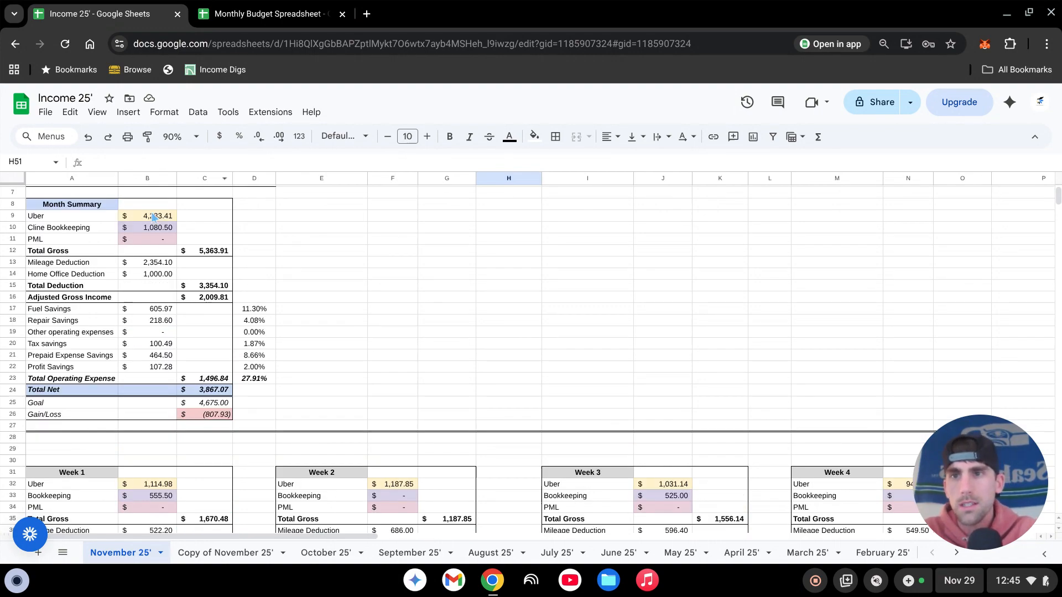
- Review the November weekly savings breakdowns together with the Total Daily Income table that feeds them
scroll(479, 357, "down", 2)
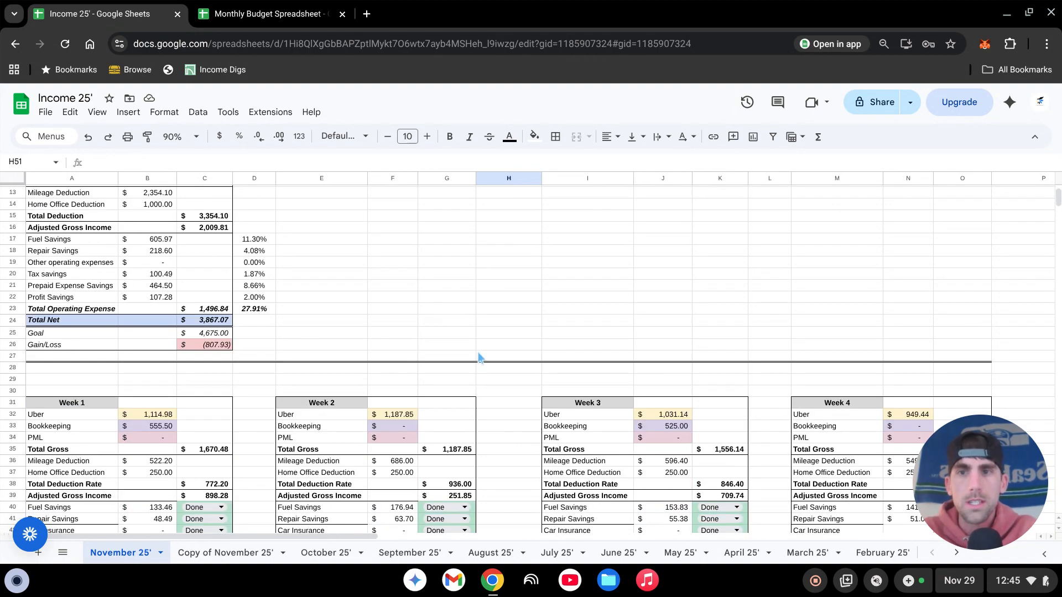
scroll(479, 356, "down", 4)
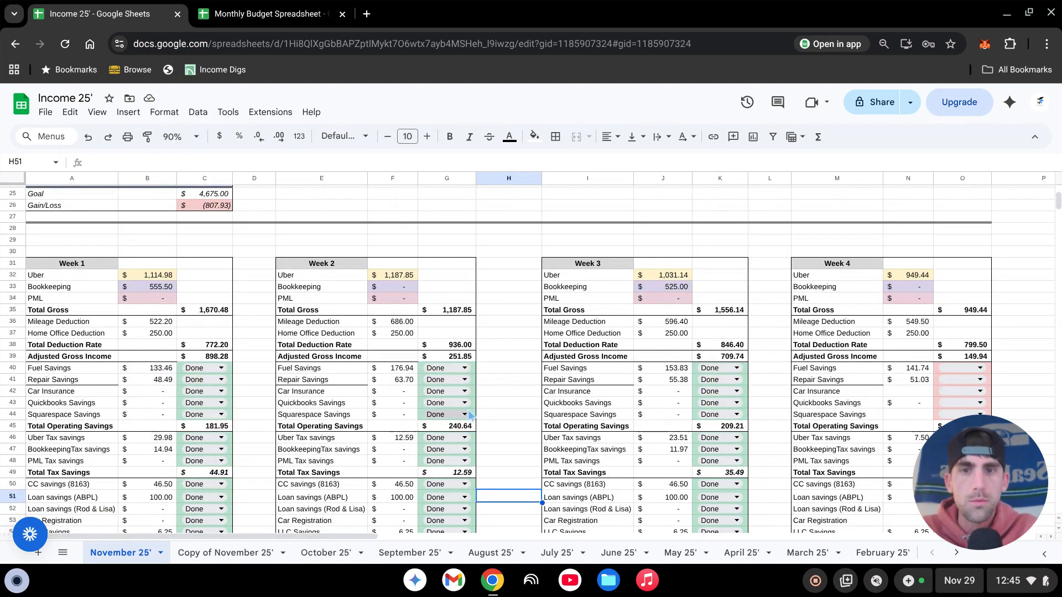
scroll(469, 414, "down", 2)
scroll(476, 430, "down", 2)
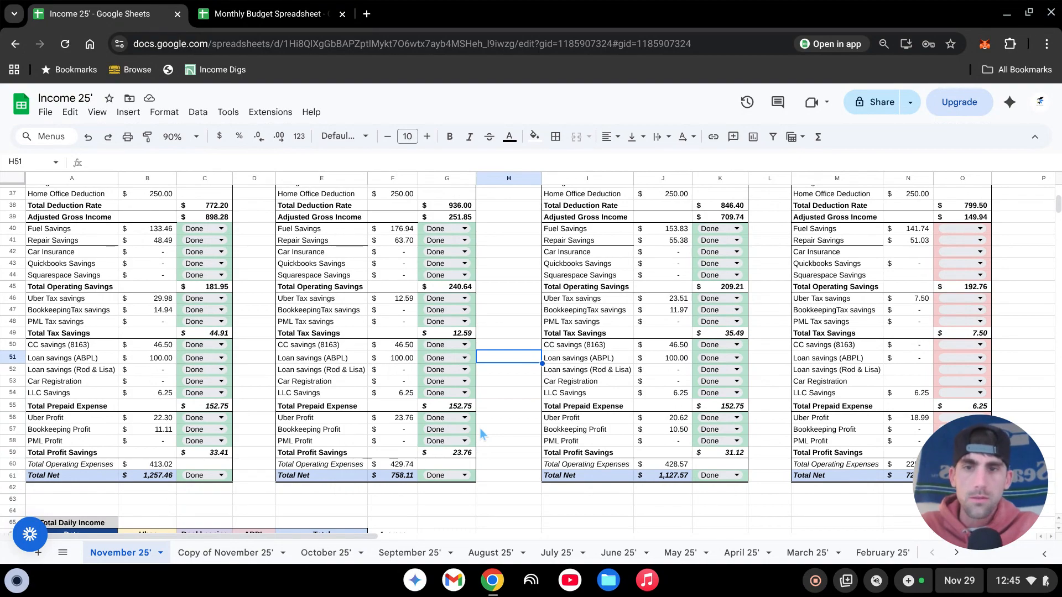
scroll(480, 429, "down", 6)
scroll(422, 460, "down", 2)
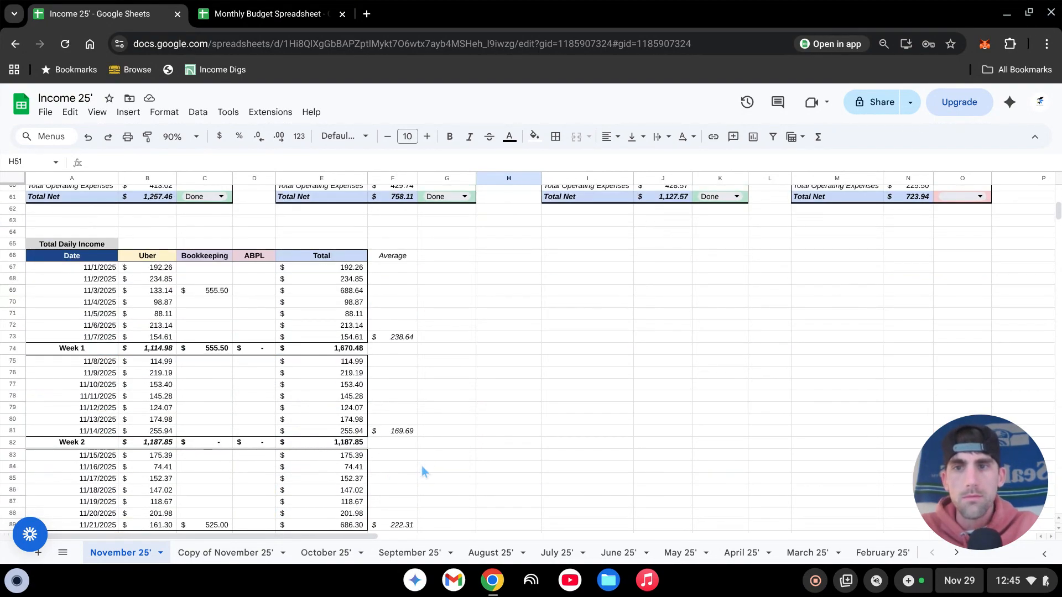
scroll(266, 445, "down", 2)
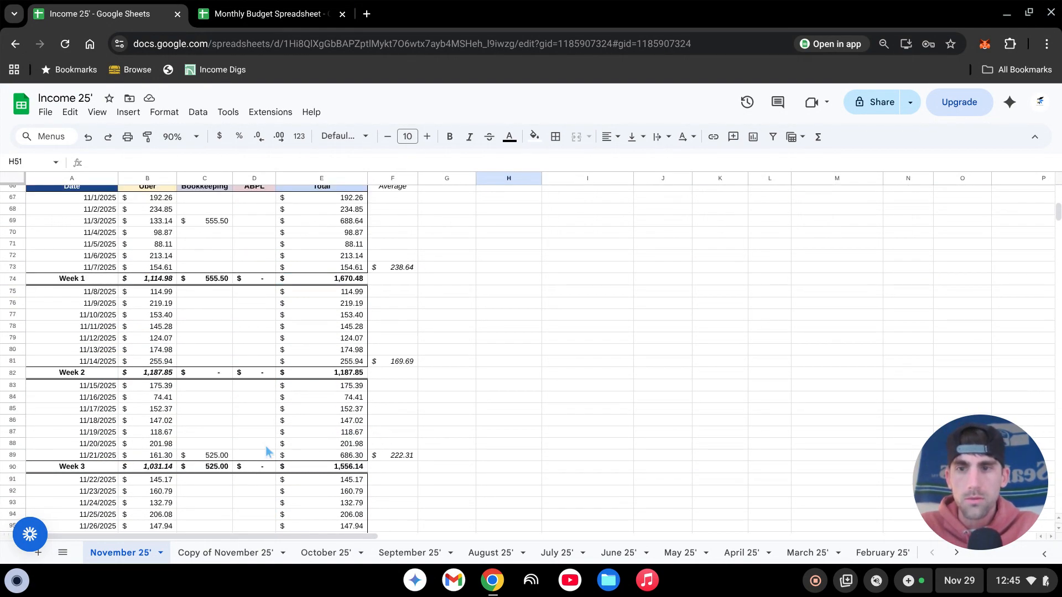
scroll(222, 431, "up", 6)
scroll(189, 419, "up", 12)
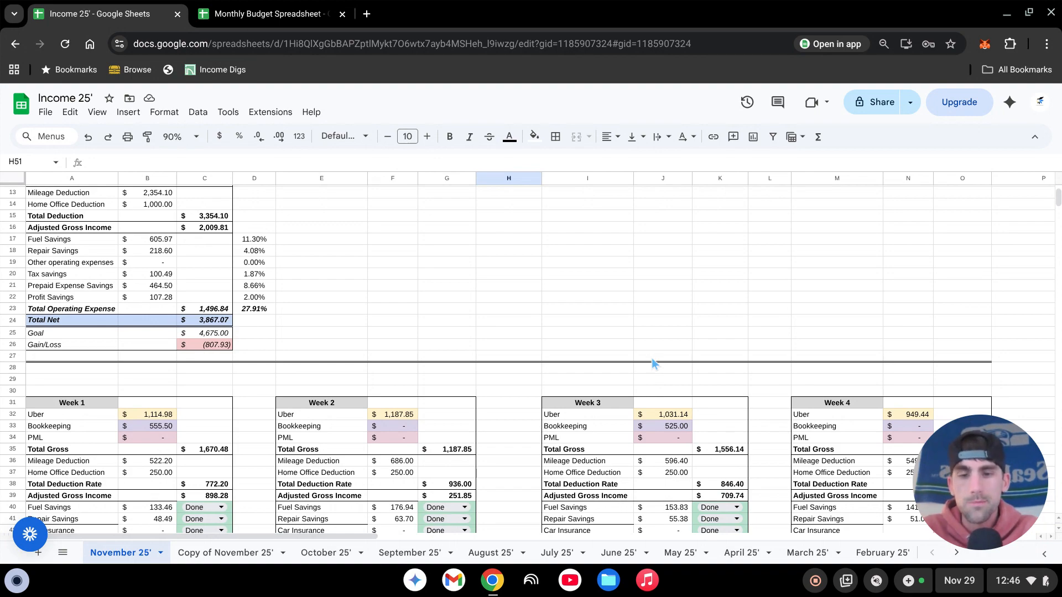
scroll(519, 335, "down", 6)
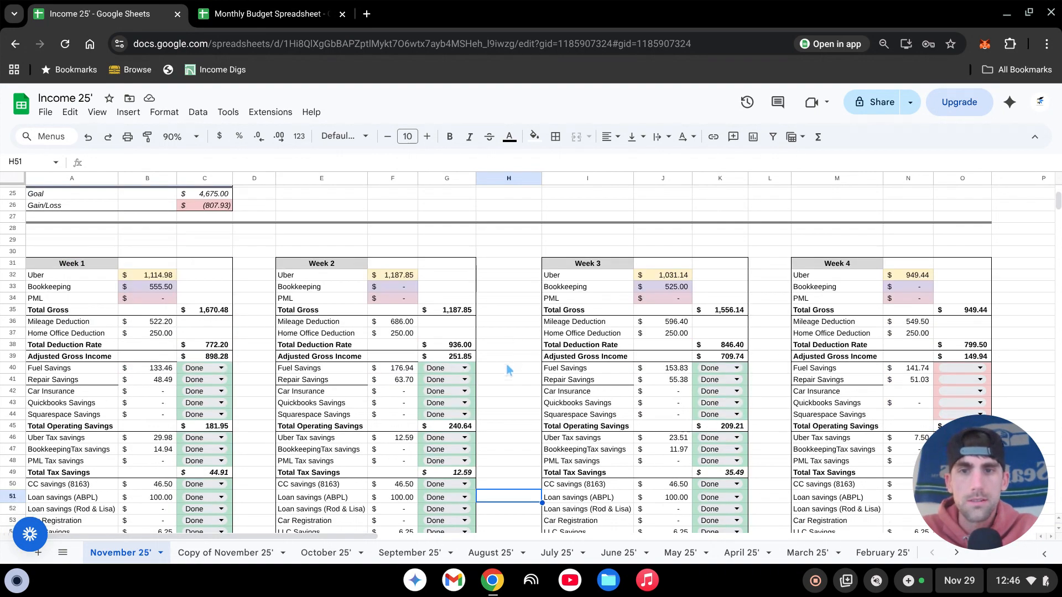
scroll(525, 409, "down", 2)
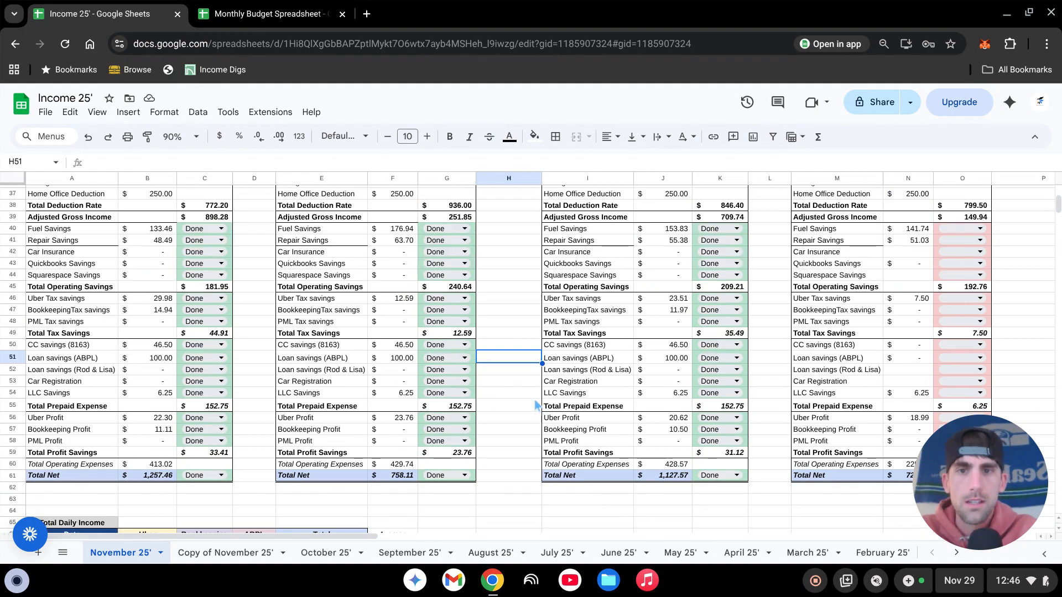
scroll(470, 420, "down", 2)
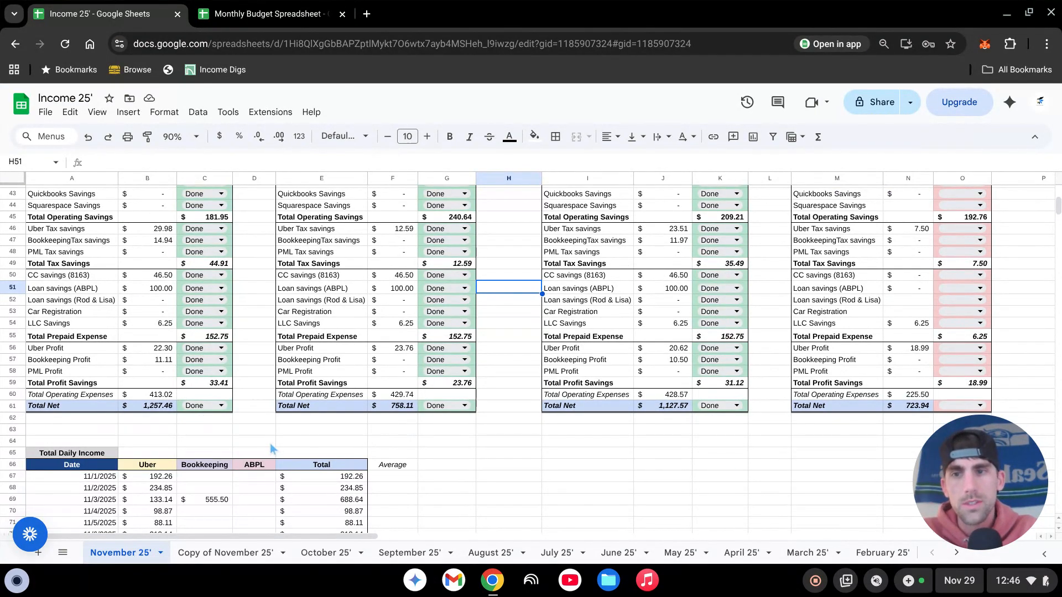
- Examine November's daily income entries by week, the weekly savings breakdowns, and the Month Summary with the mileage figures above it
left_click(520, 468)
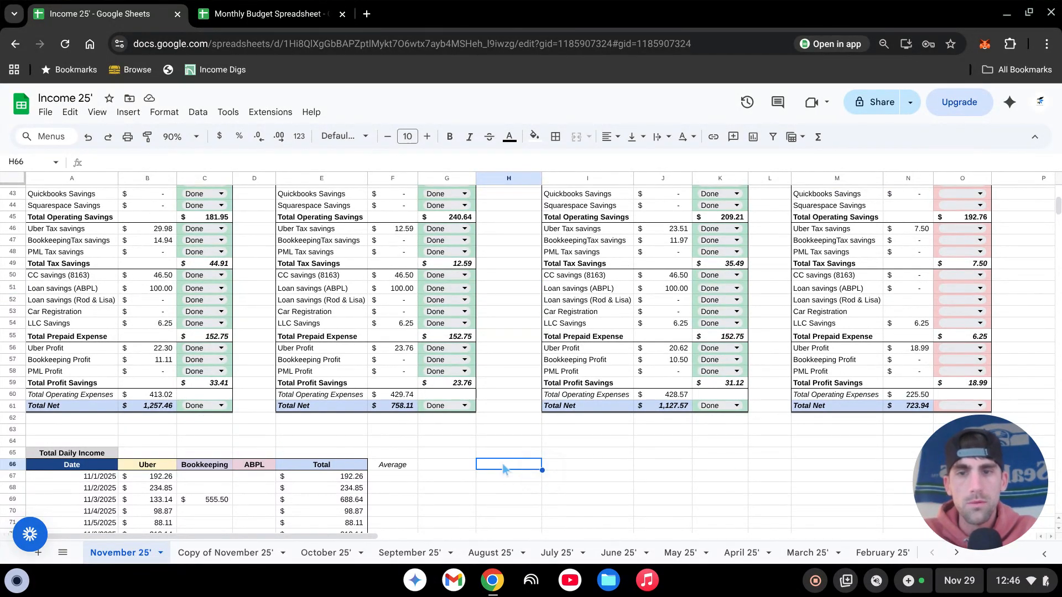
scroll(502, 463, "down", 4)
scroll(453, 387, "down", 4)
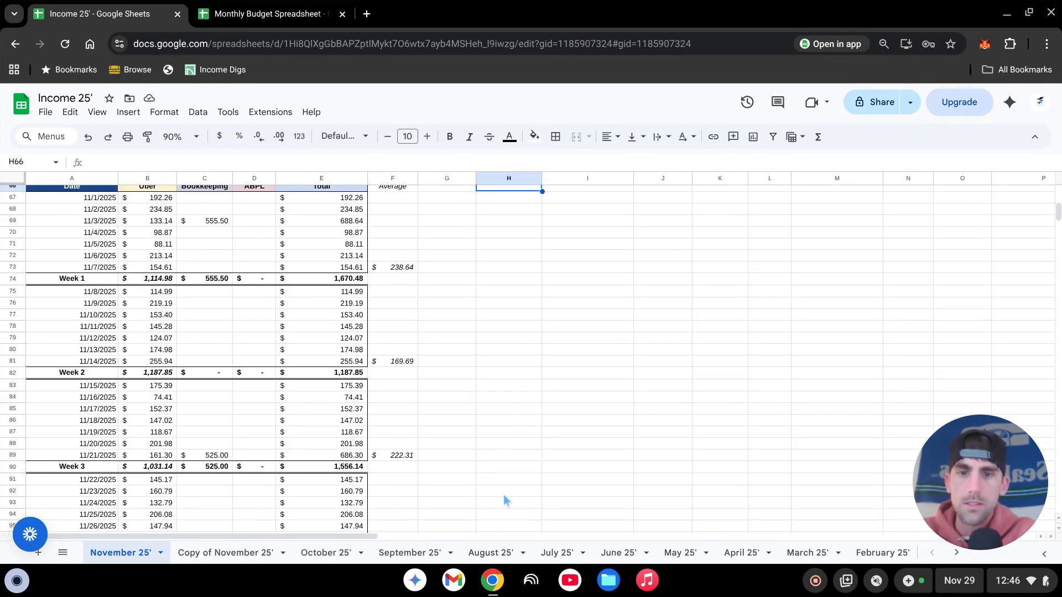
scroll(503, 500, "up", 6)
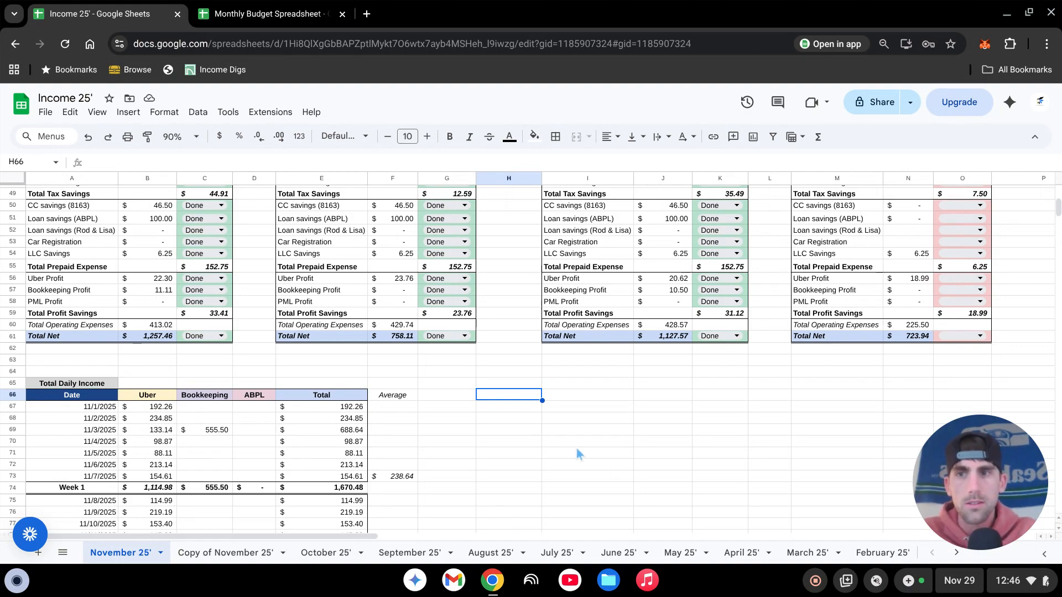
scroll(469, 509, "up", 4)
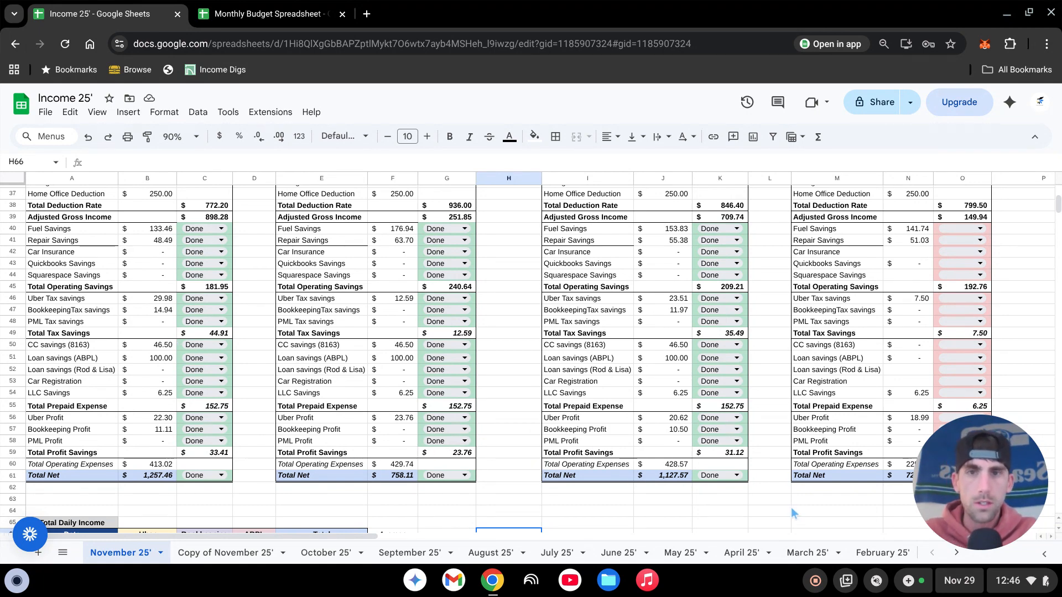
scroll(520, 475, "up", 4)
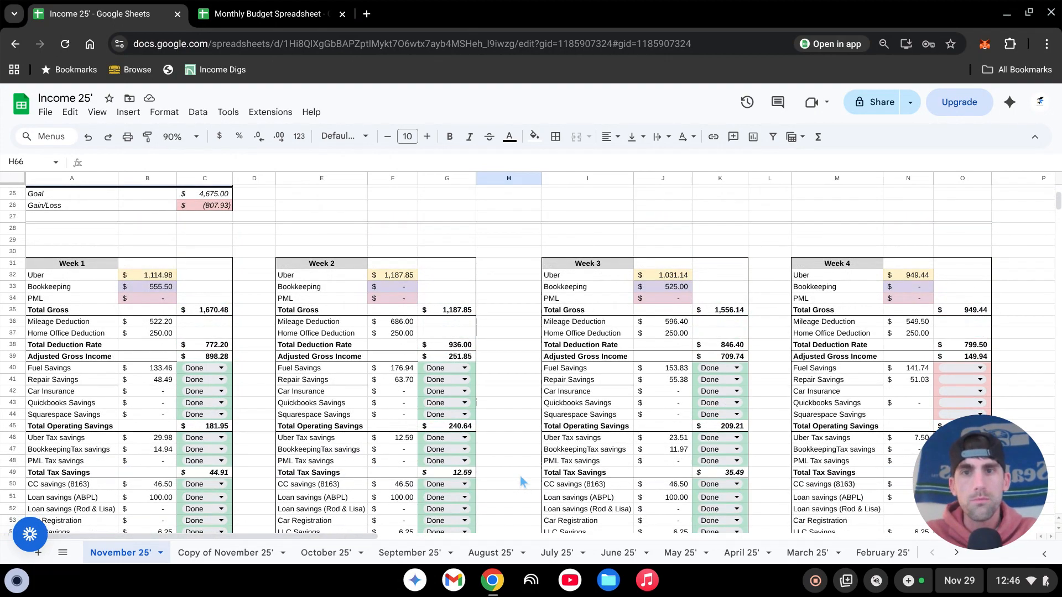
scroll(528, 416, "up", 6)
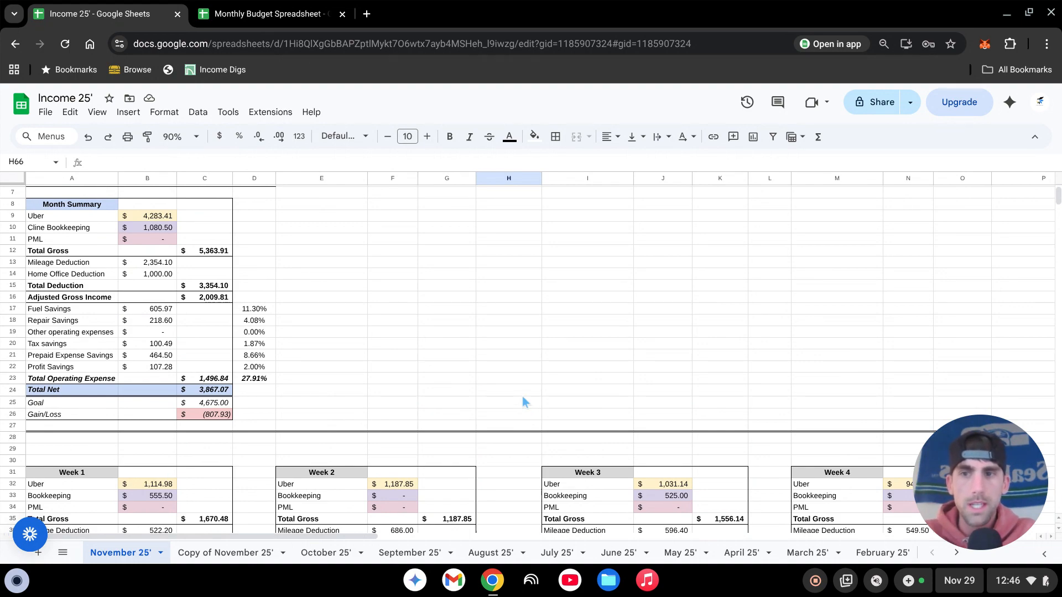
scroll(522, 396, "down", 8)
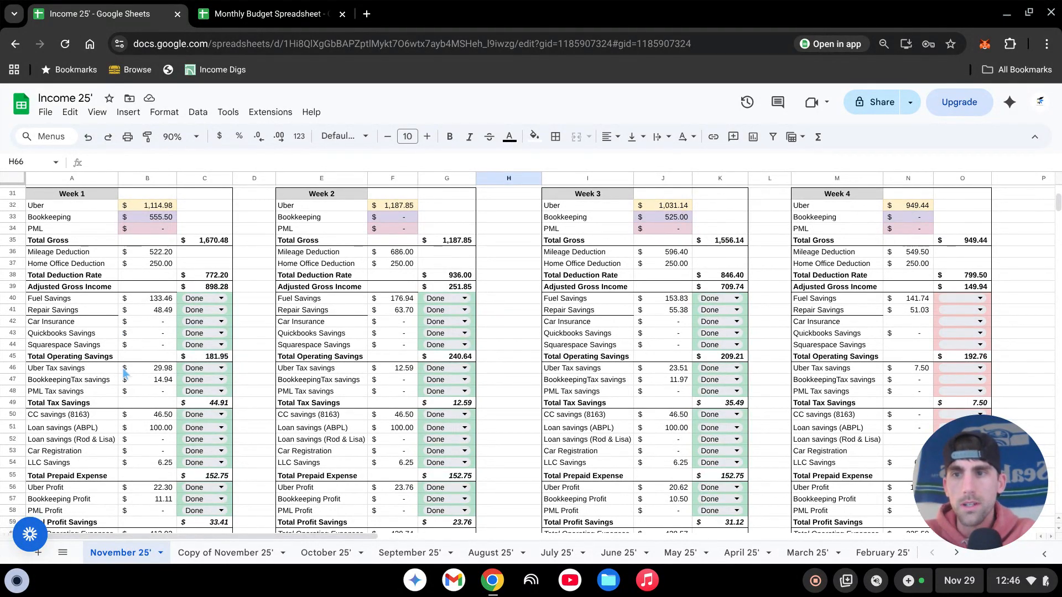
scroll(259, 454, "down", 6)
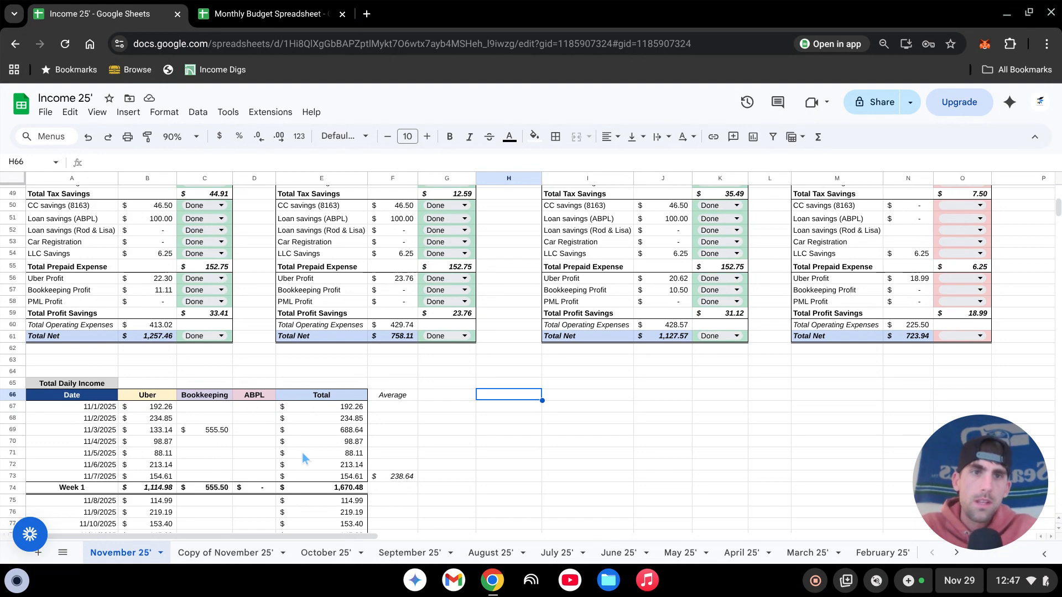
scroll(302, 452, "up", 2)
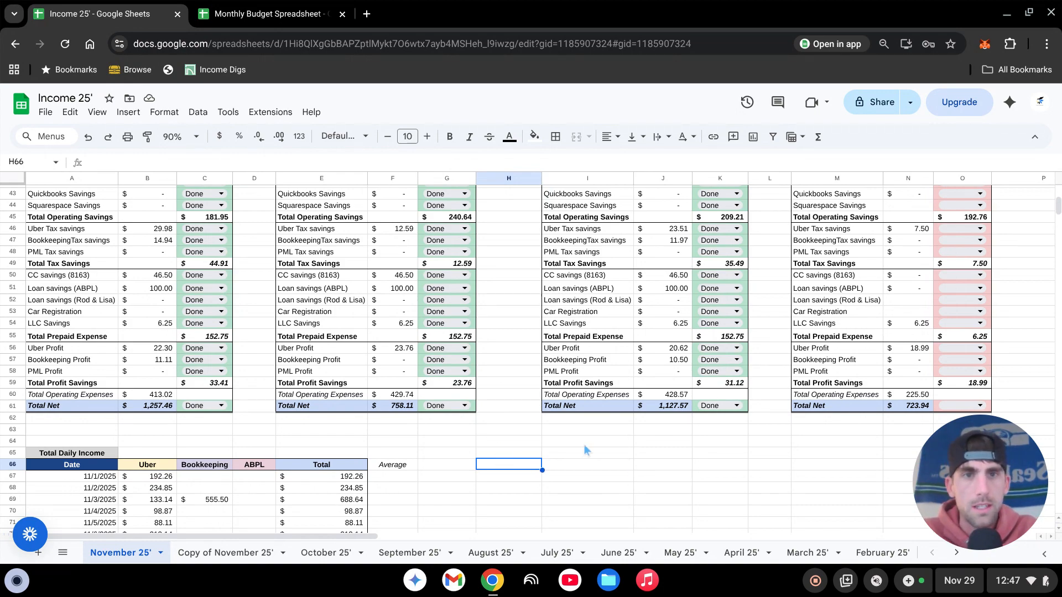
scroll(475, 442, "up", 5)
scroll(481, 441, "up", 10)
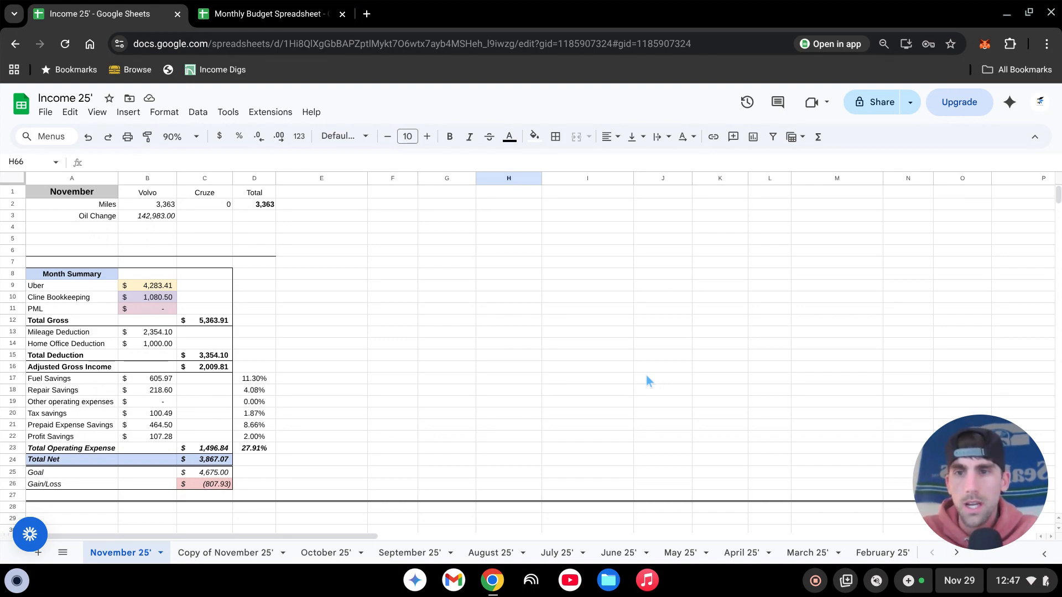
left_click(720, 320)
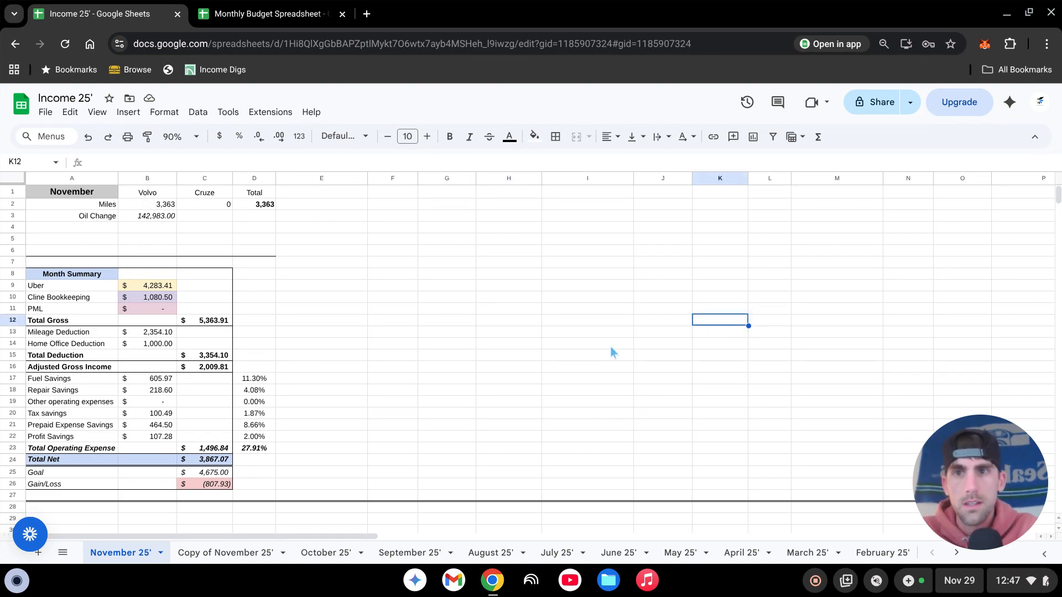